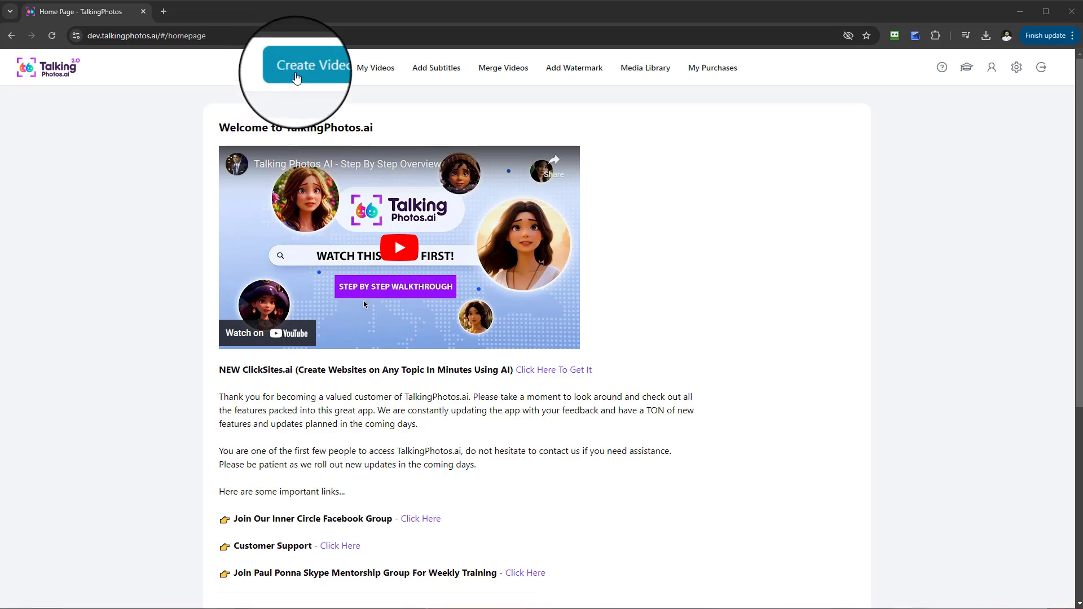
# Start a new human video and choose the 16:9 aspect ratio for it
pyautogui.click(297, 75)
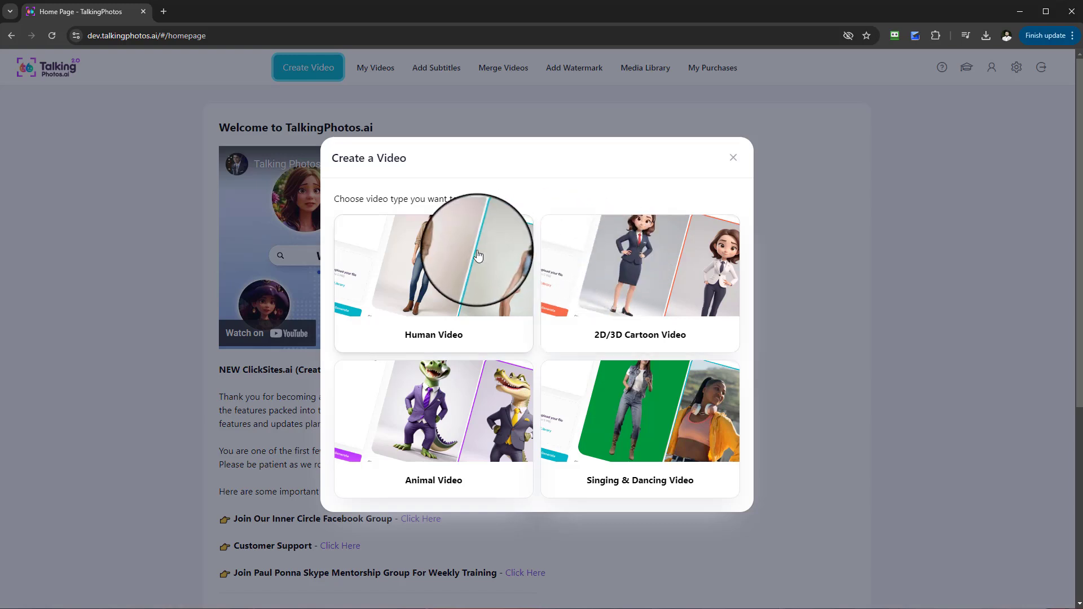
pyautogui.click(452, 248)
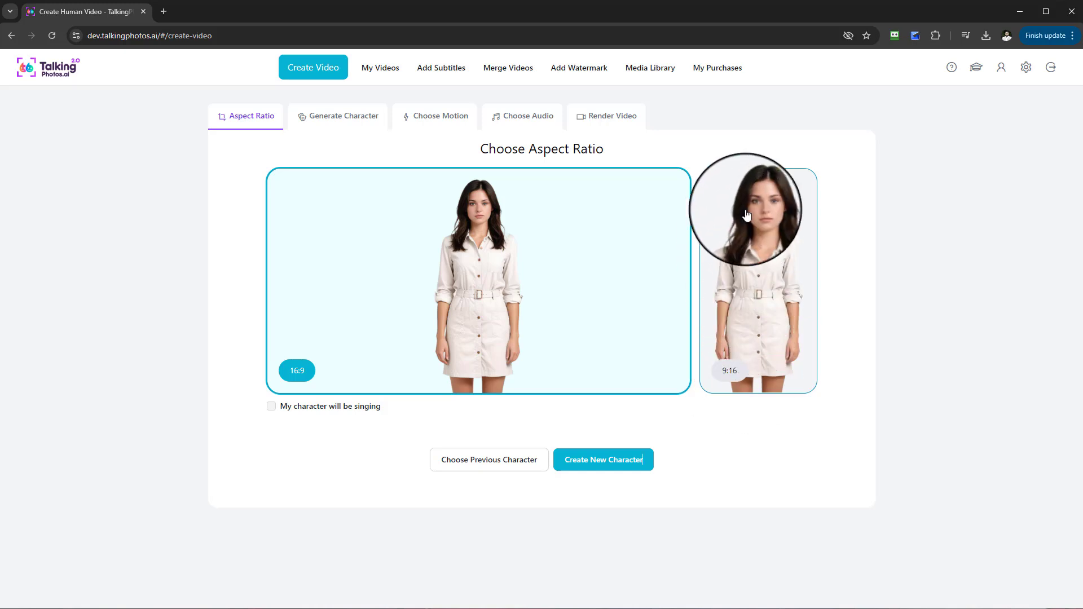
pyautogui.click(773, 207)
pyautogui.click(526, 216)
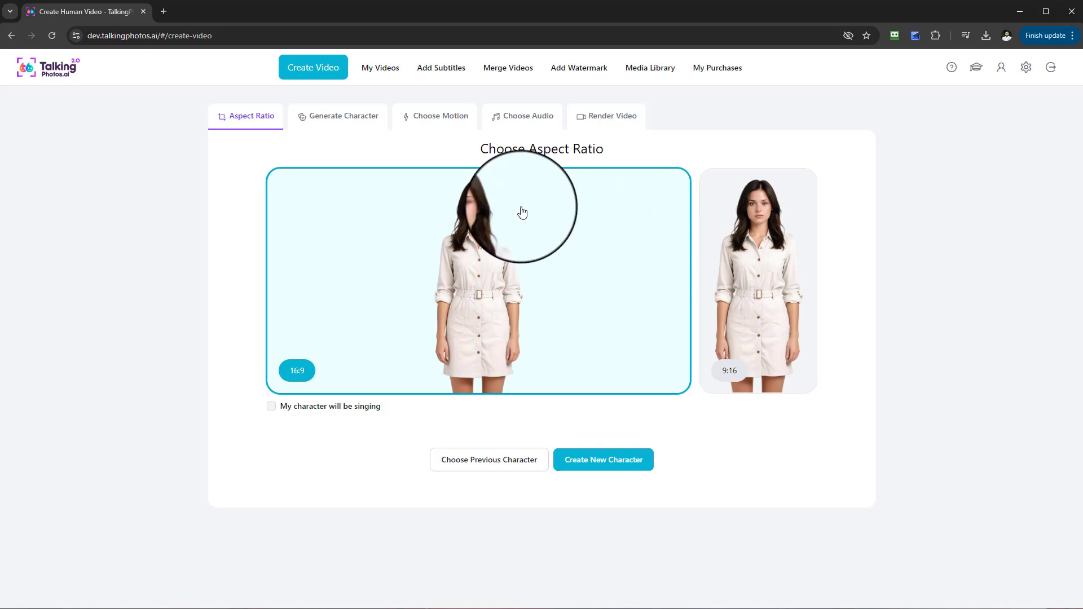
pyautogui.click(749, 206)
pyautogui.click(628, 210)
pyautogui.click(721, 210)
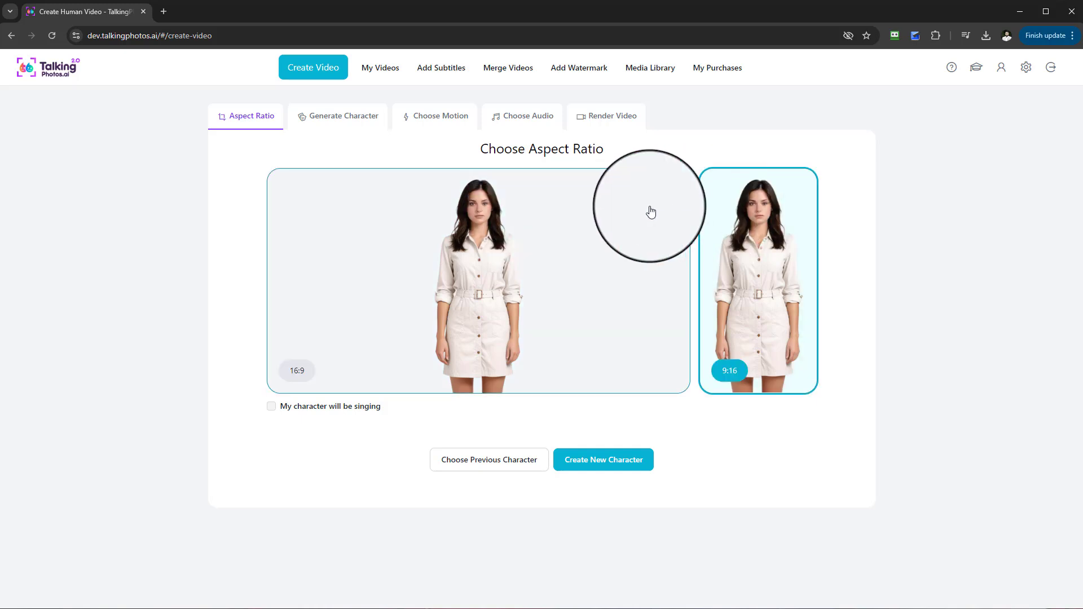
pyautogui.click(648, 211)
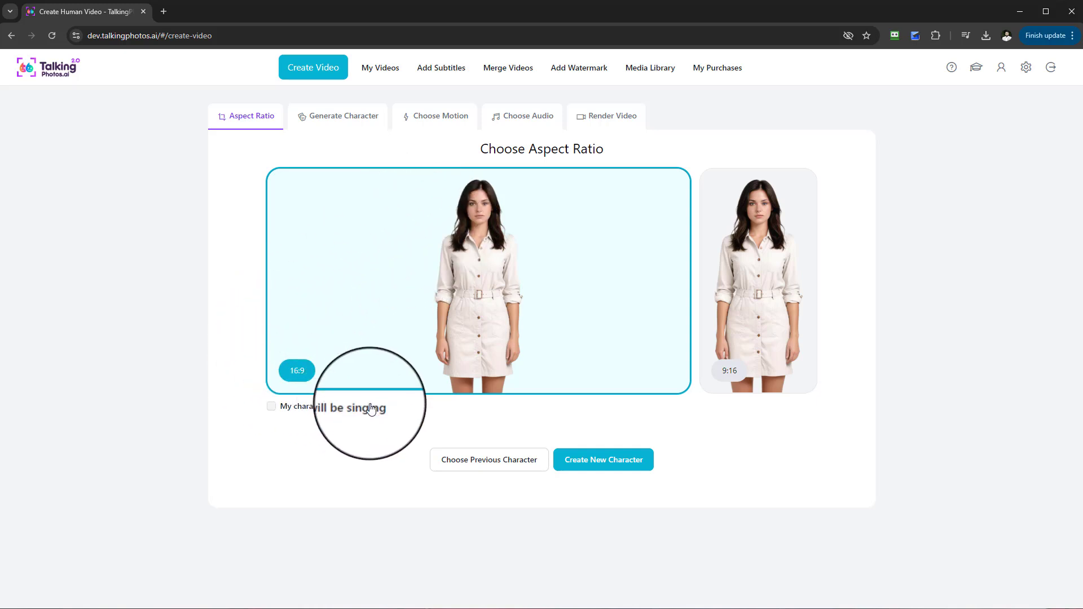
pyautogui.moveTo(386, 410); pyautogui.dragTo(287, 416)
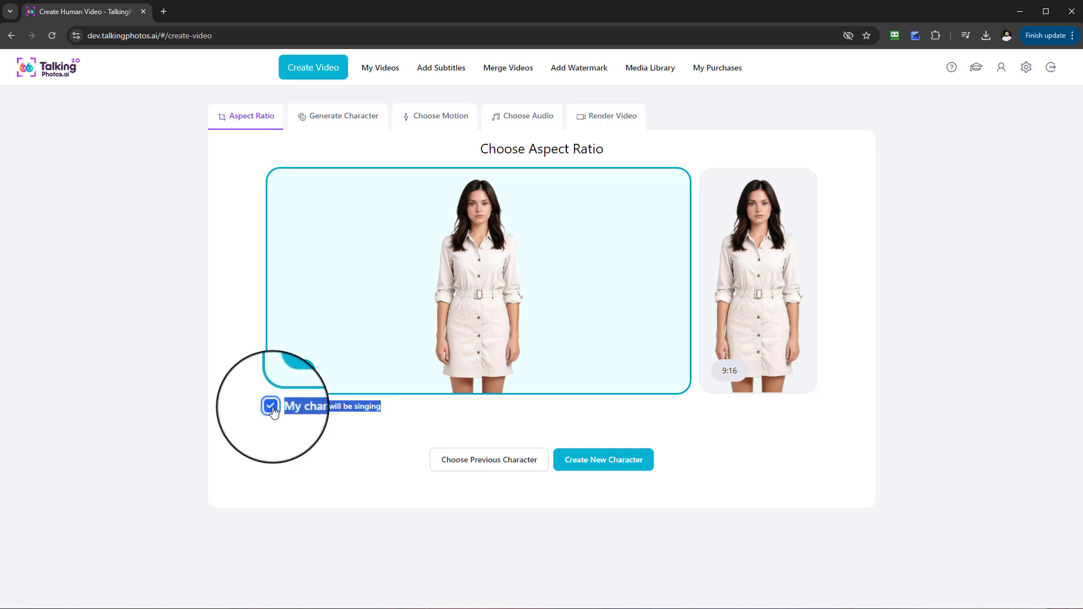
pyautogui.click(271, 407)
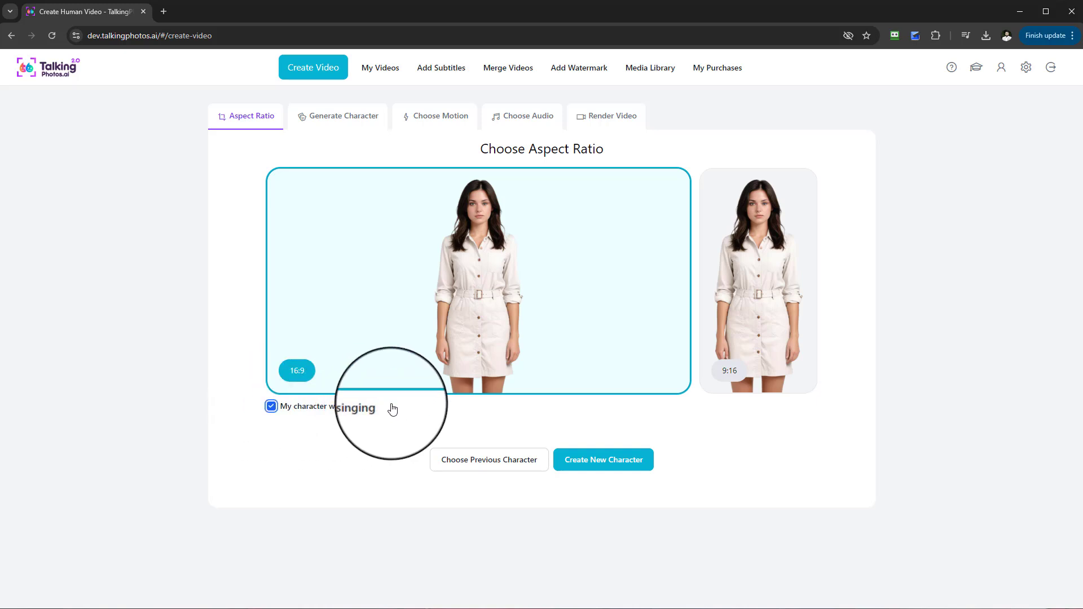
pyautogui.click(271, 406)
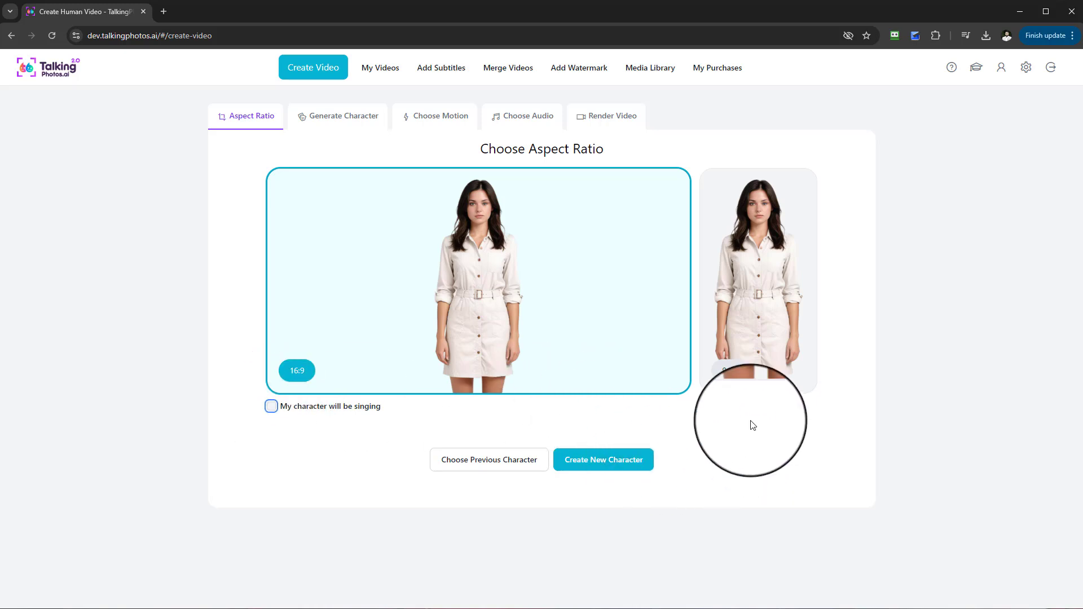
pyautogui.click(592, 463)
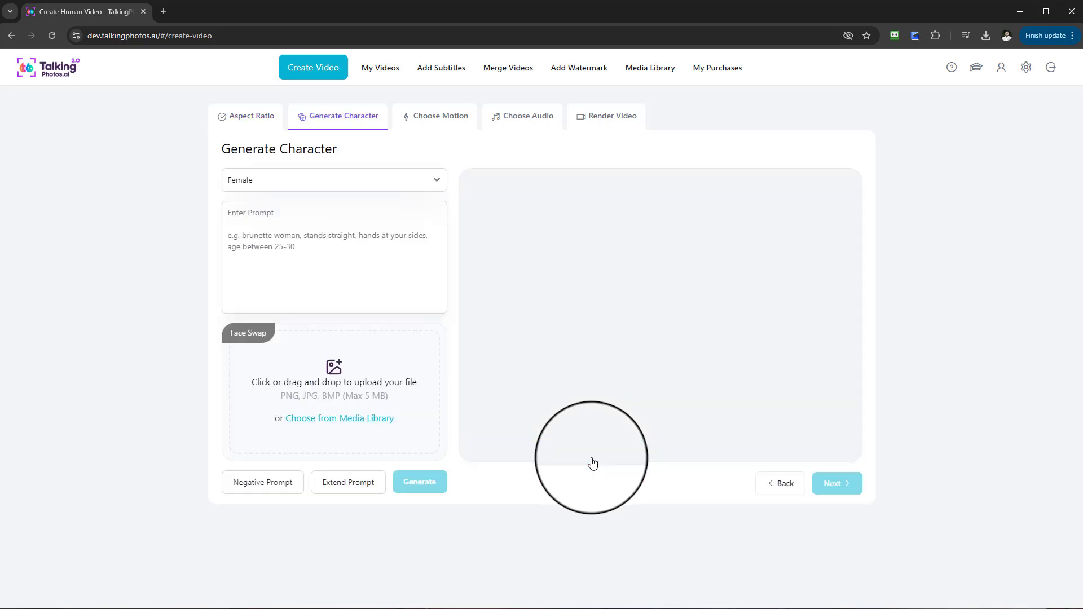
pyautogui.click(253, 116)
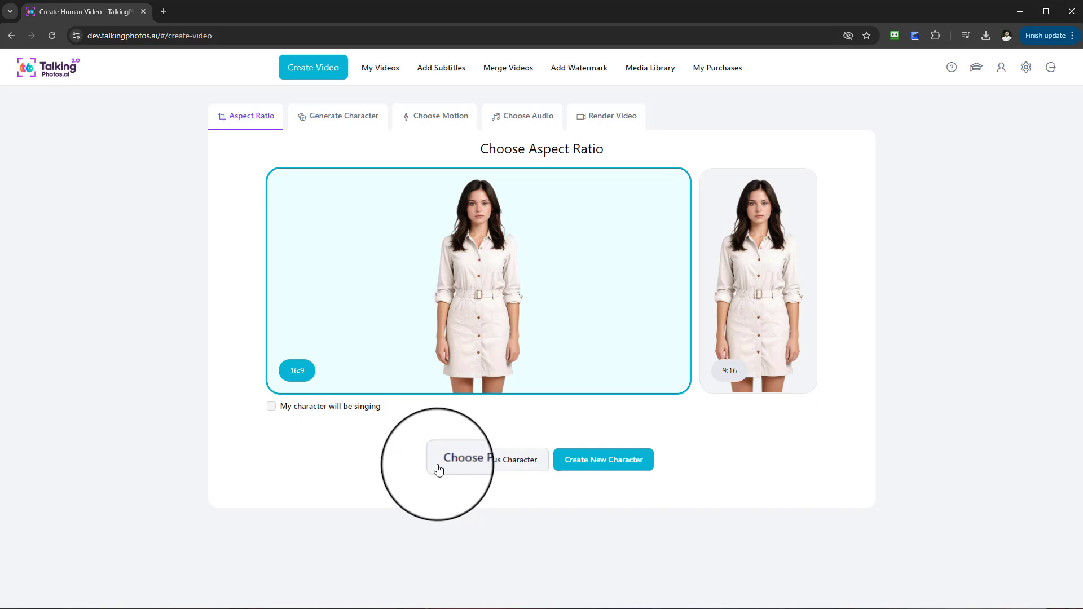
# Look through the previously created characters available for reuse and close the list without choosing one
pyautogui.click(480, 466)
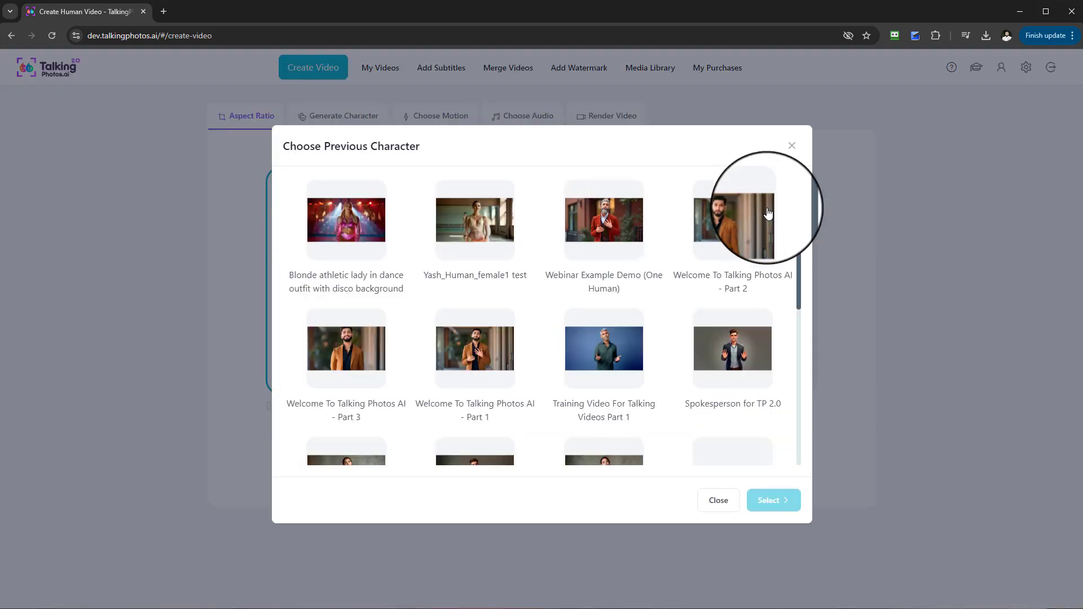
pyautogui.moveTo(797, 199)
pyautogui.mouseDown()
pyautogui.moveTo(794, 320)
pyautogui.moveTo(807, 194)
pyautogui.mouseUp()
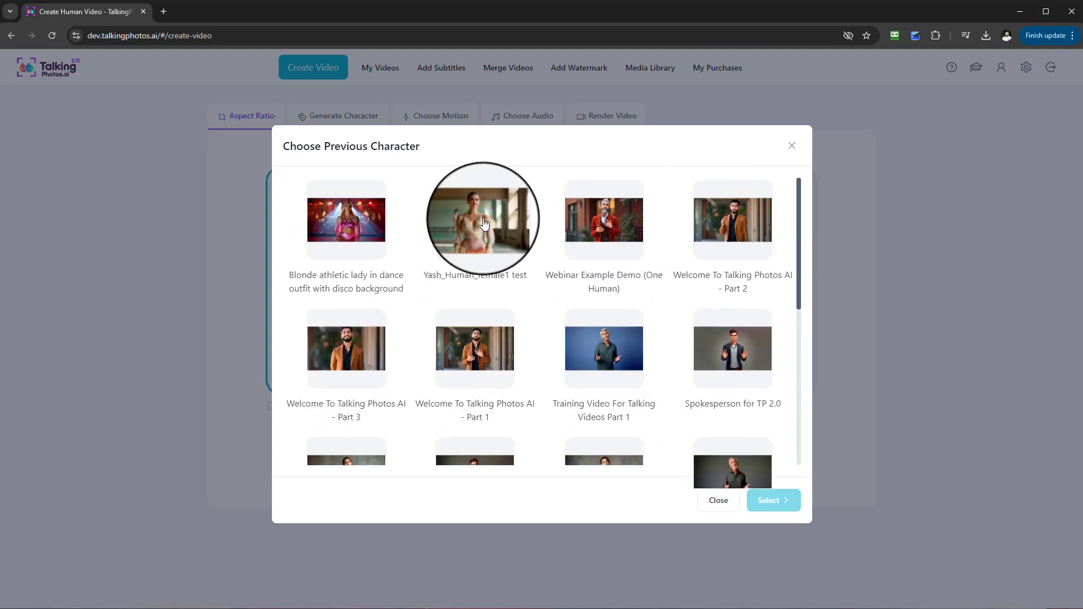
pyautogui.scroll(-2, 718, 288)
pyautogui.scroll(-1, 718, 290)
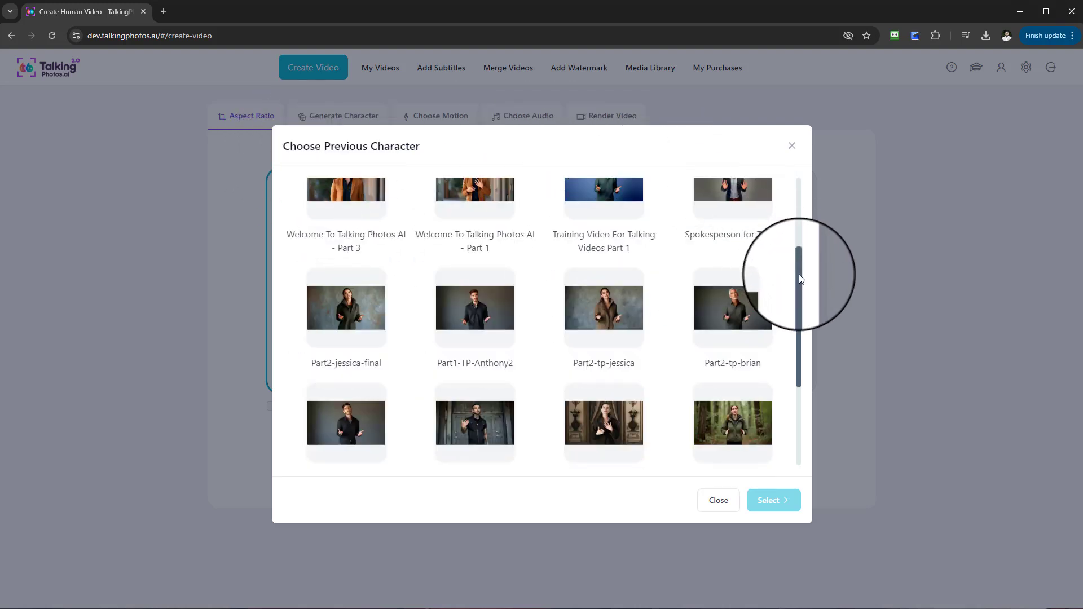
pyautogui.moveTo(800, 278); pyautogui.dragTo(794, 178)
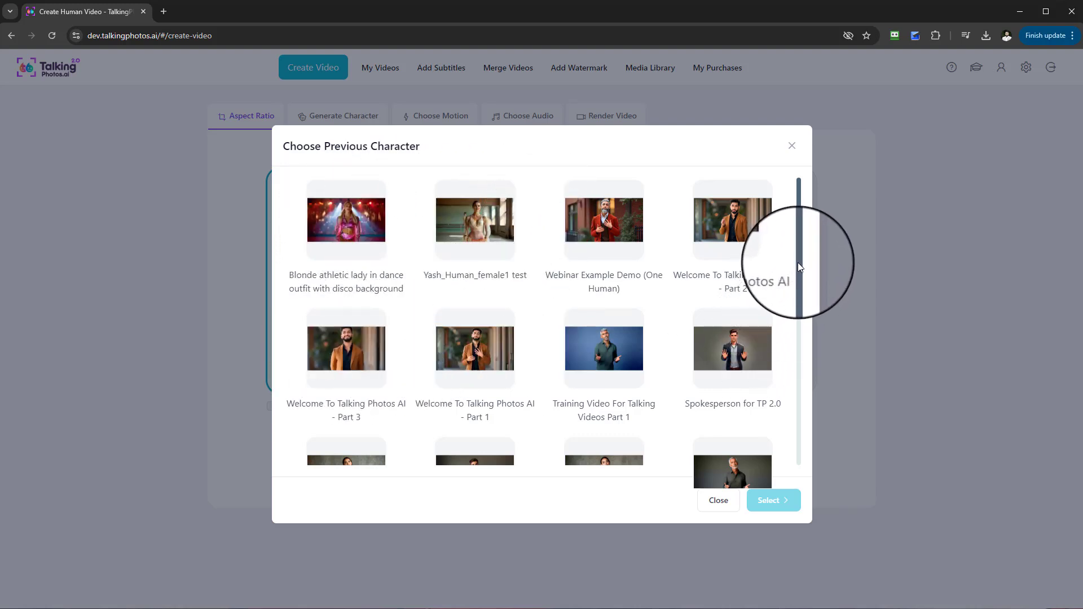
pyautogui.moveTo(798, 262); pyautogui.dragTo(794, 294)
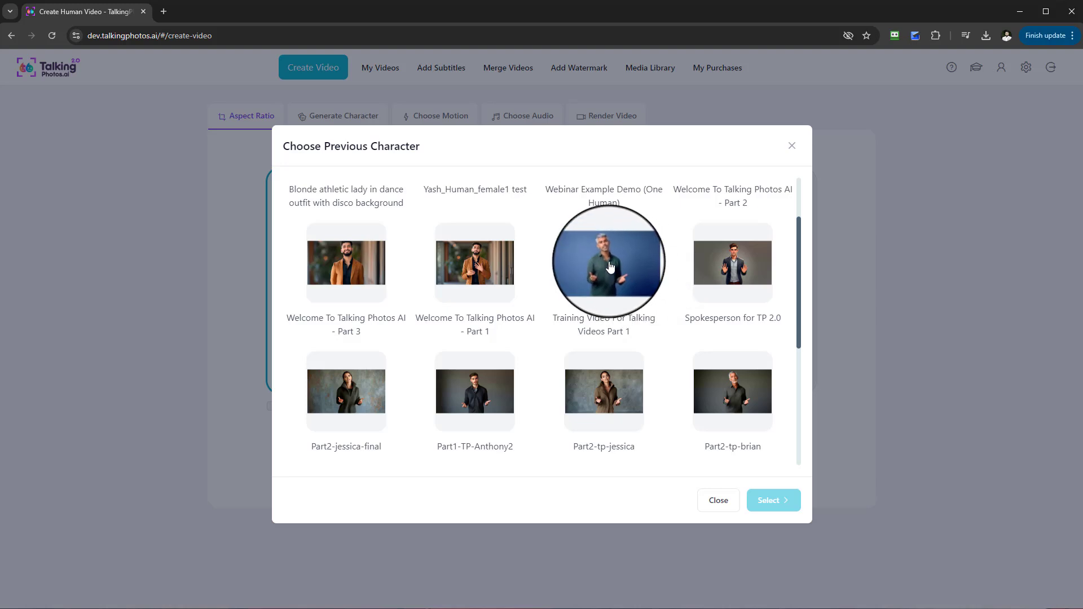
pyautogui.scroll(2, 518, 271)
pyautogui.click(714, 502)
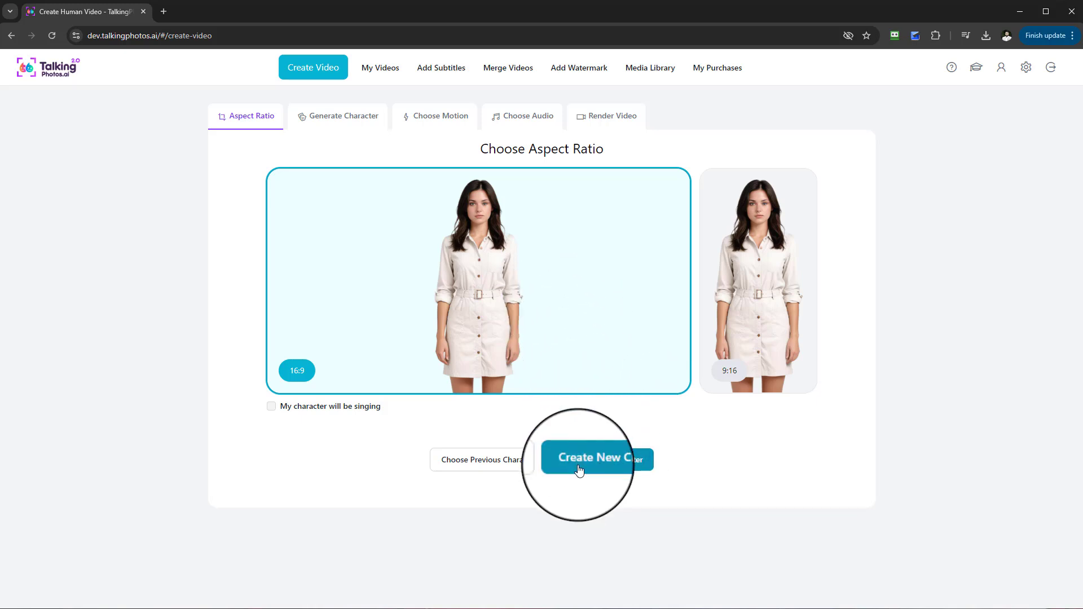
# Begin creating a new character and set its gender to Female
pyautogui.click(580, 469)
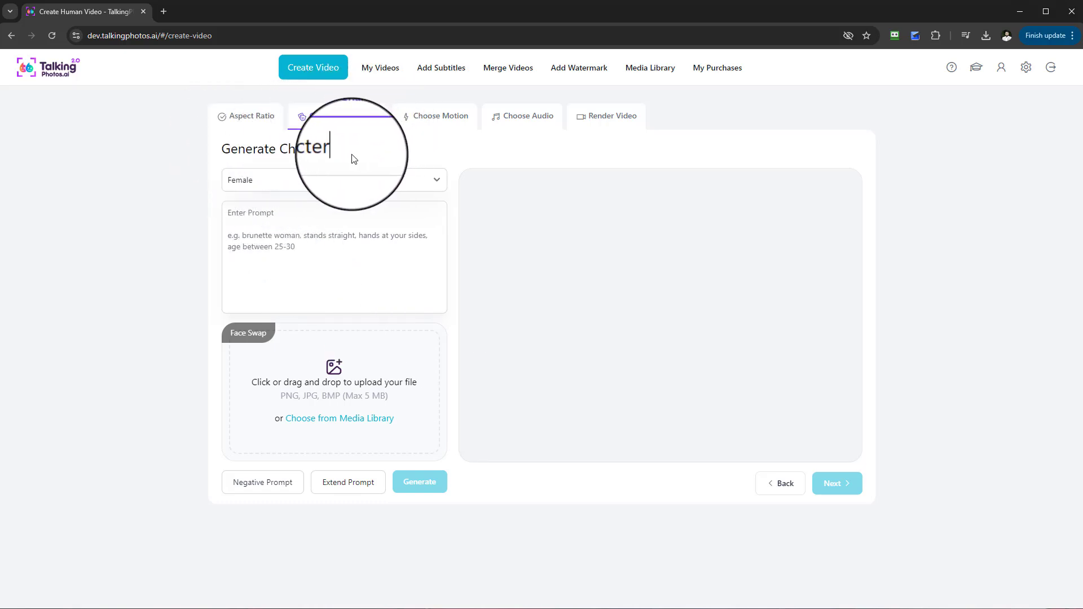
pyautogui.moveTo(353, 158); pyautogui.dragTo(215, 161)
pyautogui.click(344, 184)
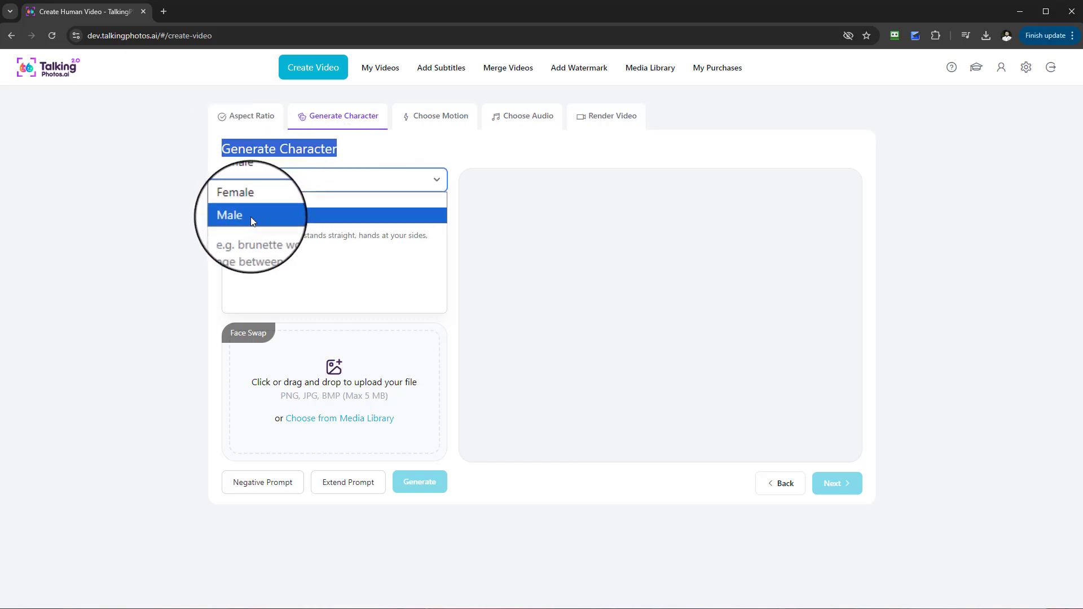
pyautogui.click(236, 192)
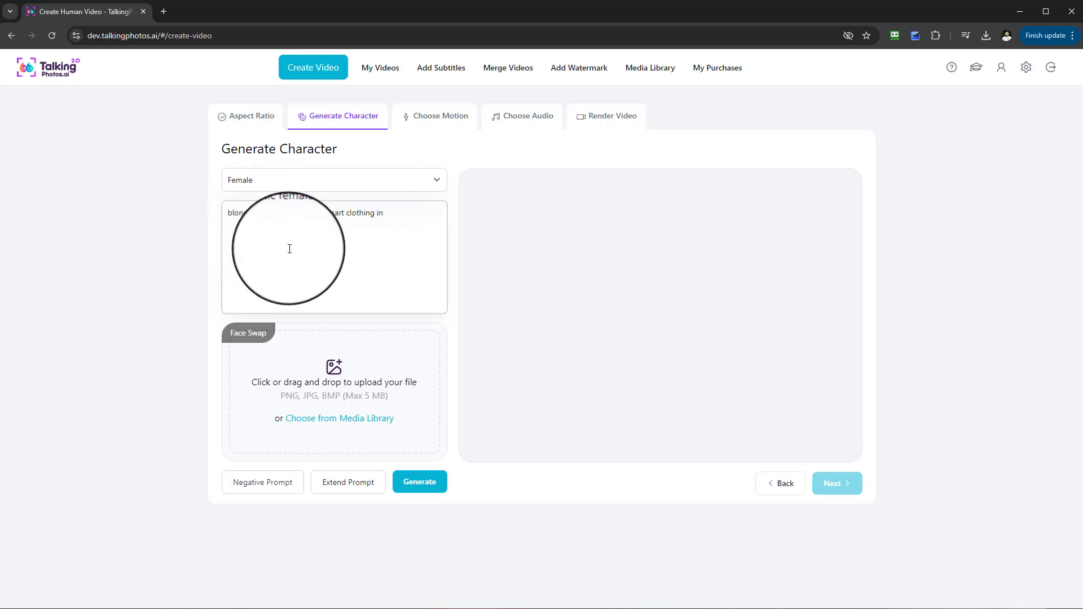
# Examine the wording of the character prompt and compare it with the available gender options
pyautogui.moveTo(227, 215); pyautogui.dragTo(394, 213)
pyautogui.click(395, 212)
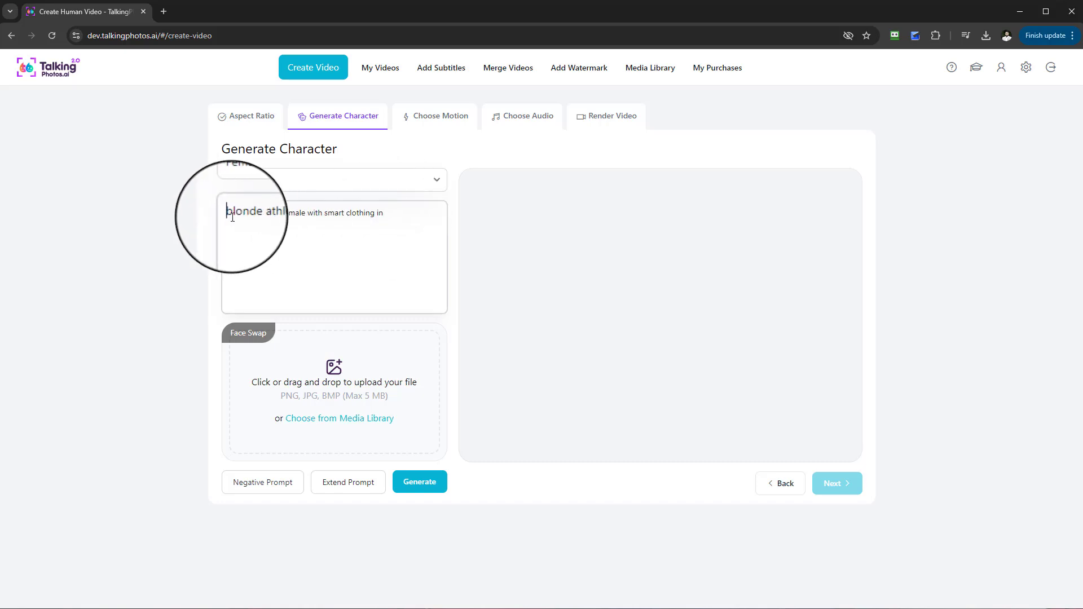
pyautogui.moveTo(226, 213); pyautogui.dragTo(280, 218)
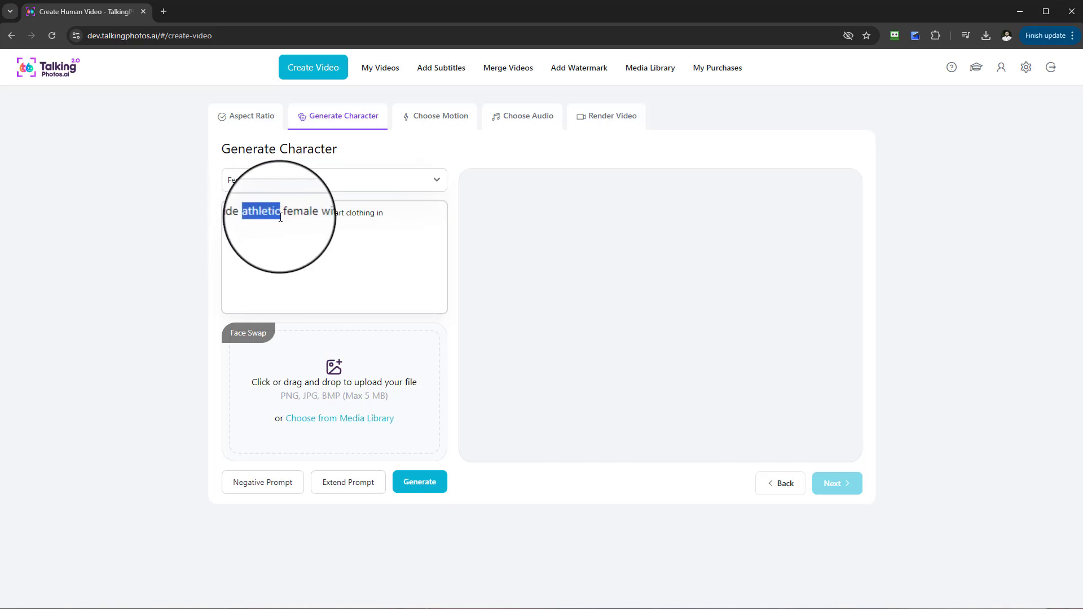
pyautogui.moveTo(281, 217); pyautogui.dragTo(310, 215)
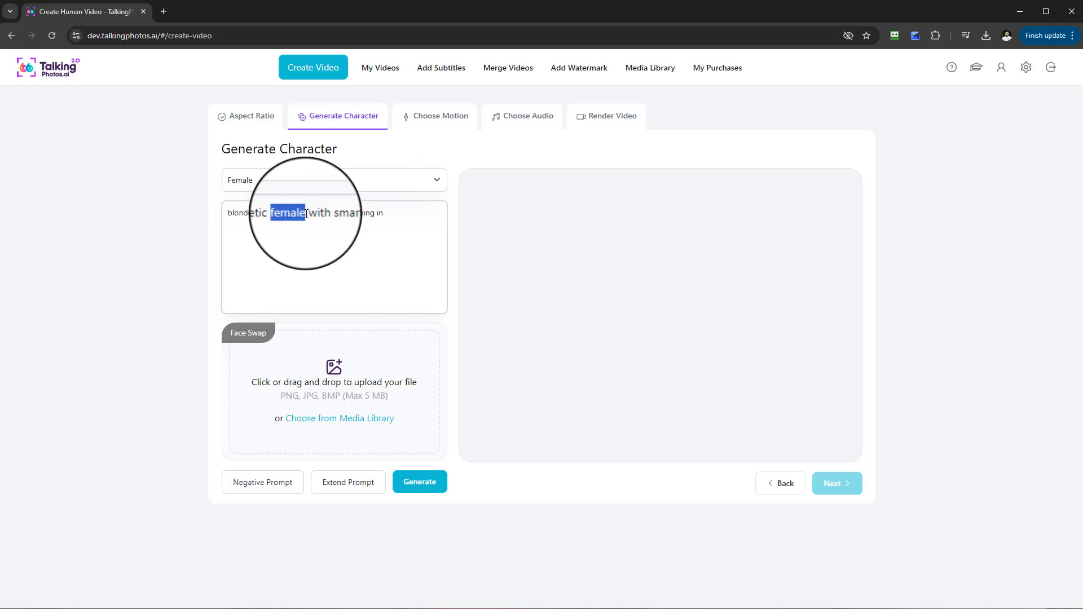
pyautogui.click(242, 181)
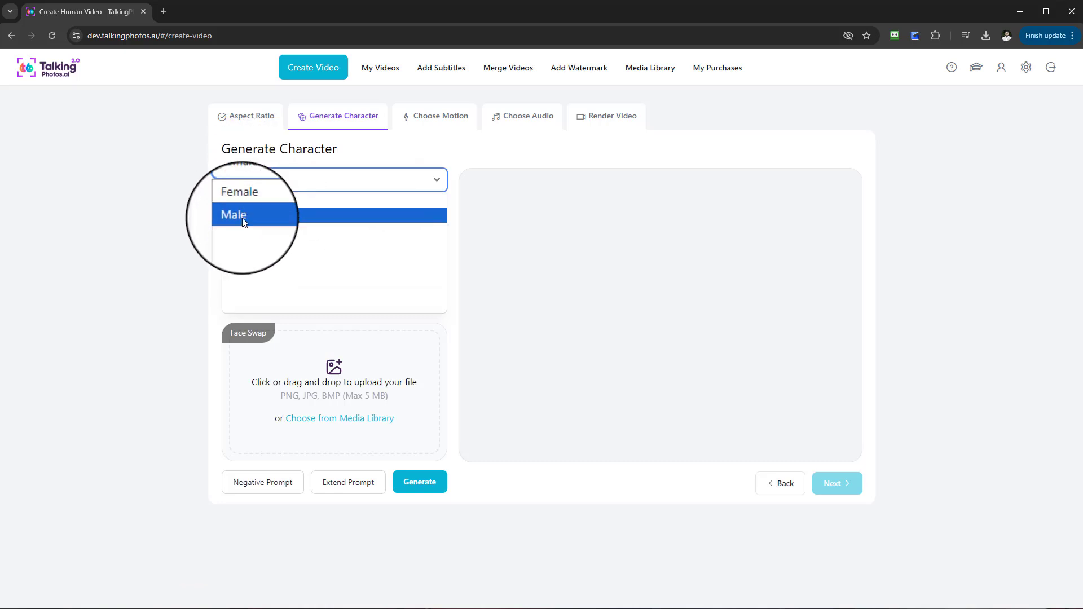
pyautogui.click(253, 243)
pyautogui.moveTo(305, 214); pyautogui.dragTo(284, 217)
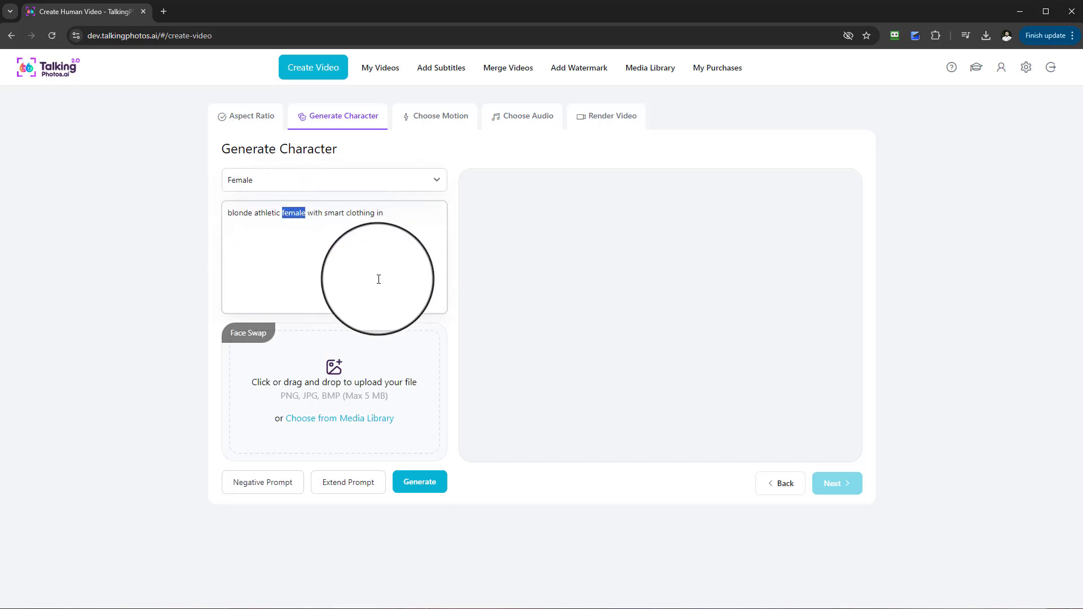
pyautogui.click(355, 187)
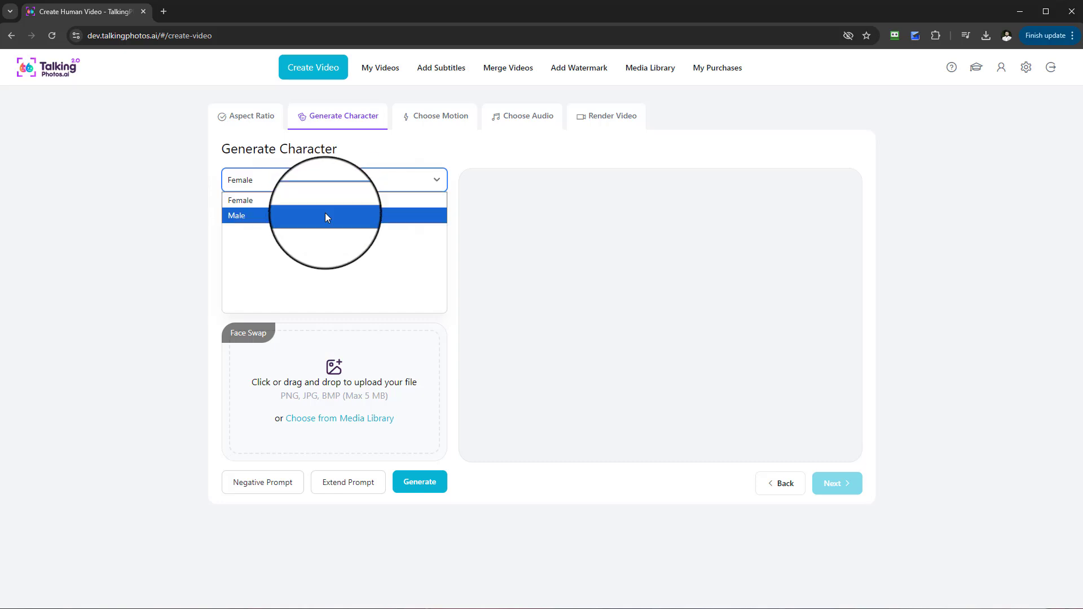
pyautogui.click(312, 212)
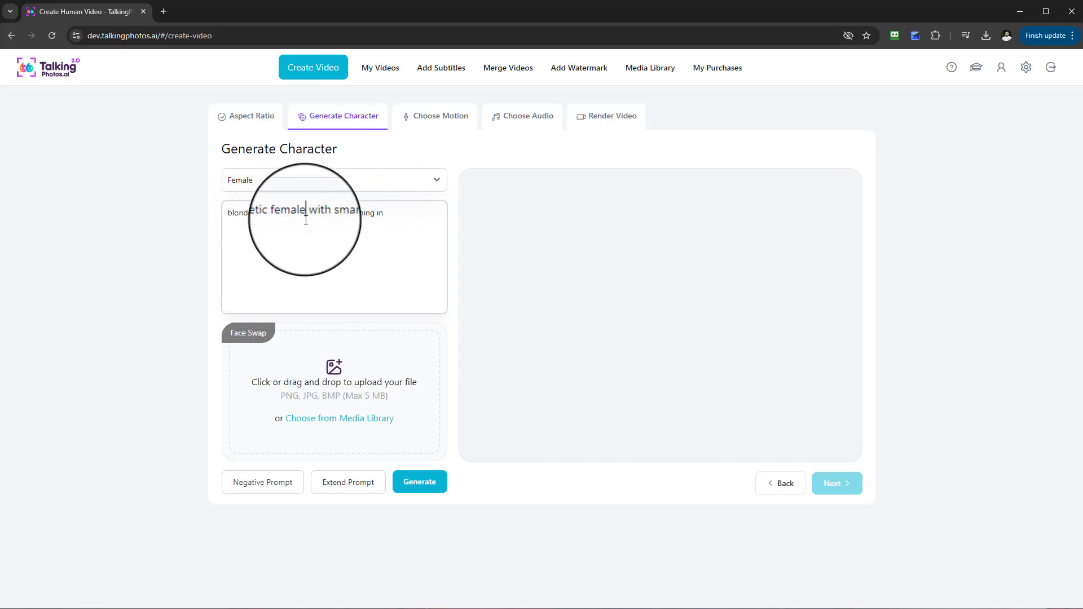
pyautogui.moveTo(306, 220); pyautogui.dragTo(370, 220)
pyautogui.click(312, 222)
pyautogui.click(329, 215)
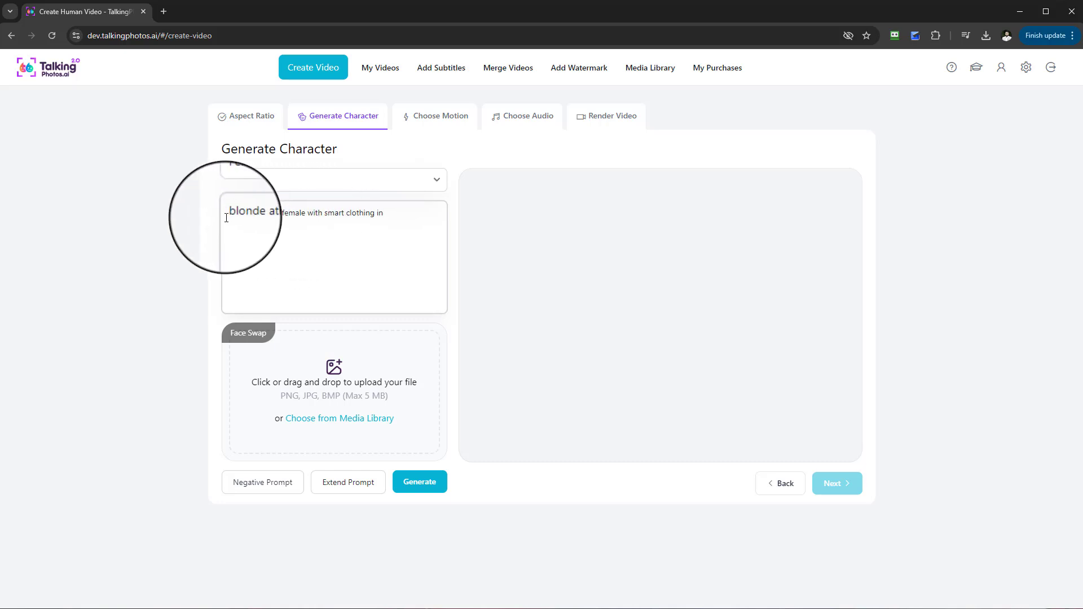
# Complete the character prompt as "blonde athletic female young with smart clothing in London city center", correcting the spelling of London and center
pyautogui.click(307, 217)
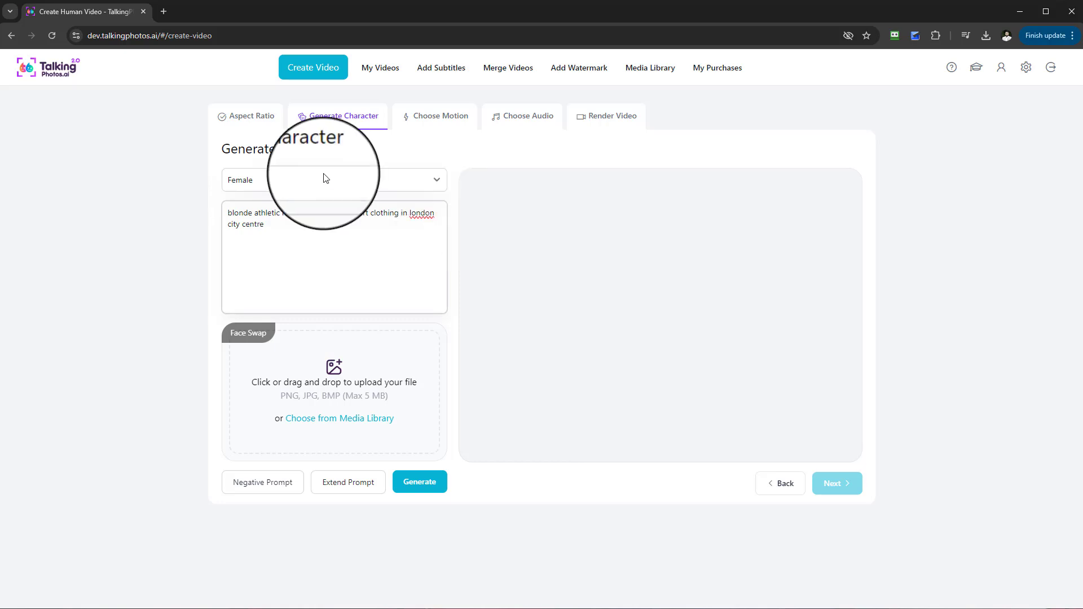
pyautogui.rightClick(254, 224)
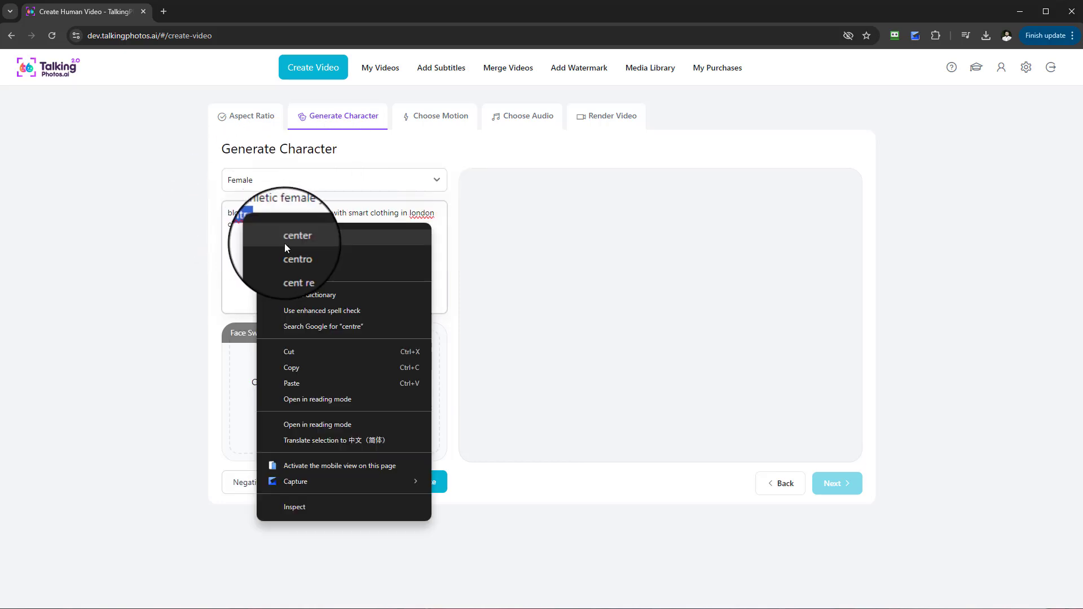
pyautogui.click(284, 243)
pyautogui.rightClick(423, 213)
pyautogui.click(451, 226)
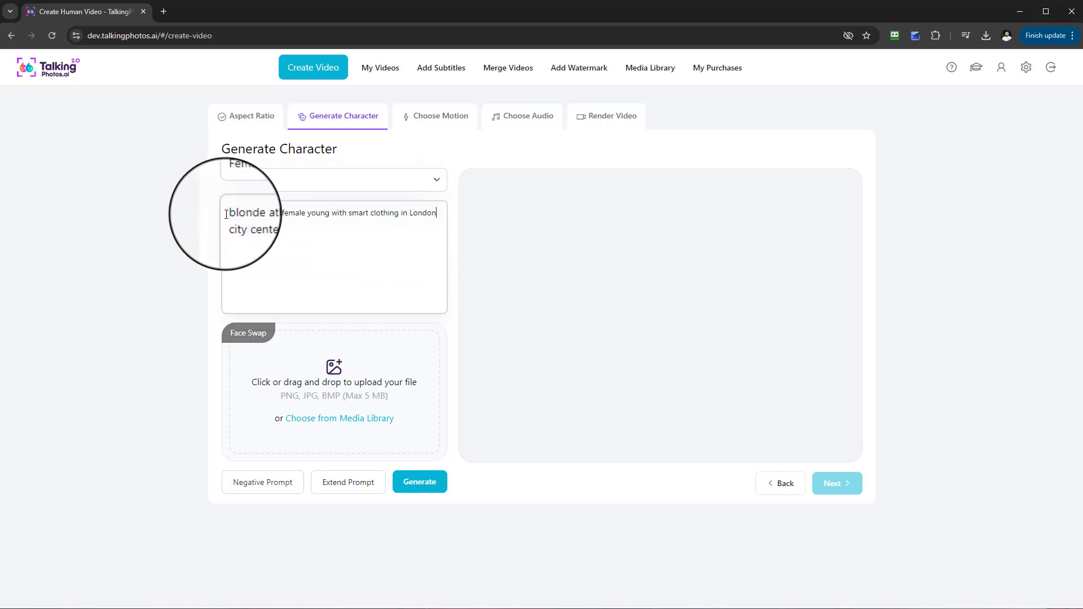
pyautogui.moveTo(226, 214); pyautogui.dragTo(398, 215)
pyautogui.press('Right')
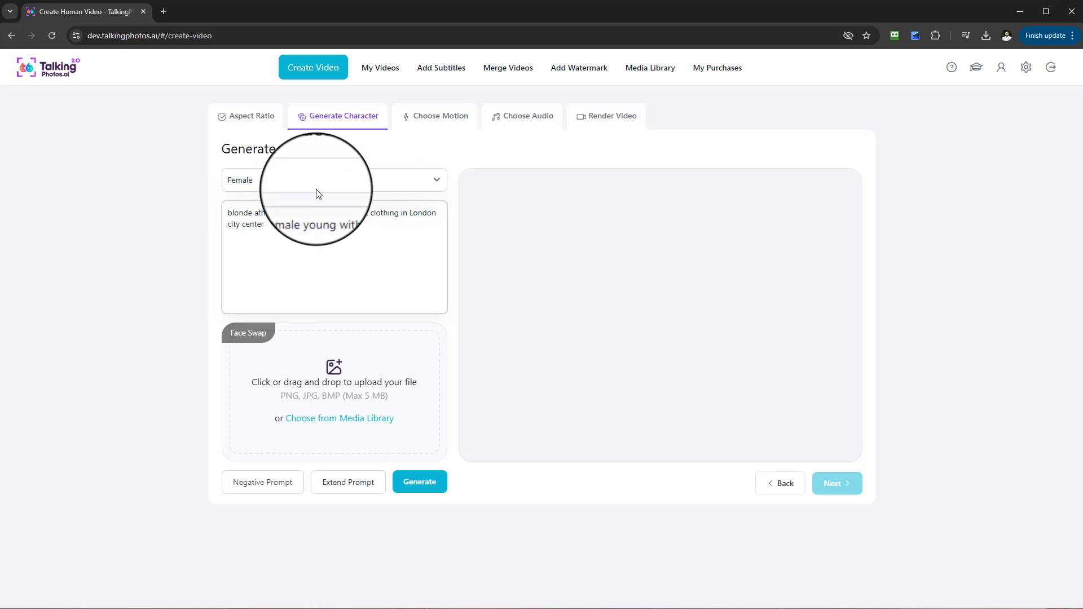
pyautogui.click(313, 214)
pyautogui.write(', -')
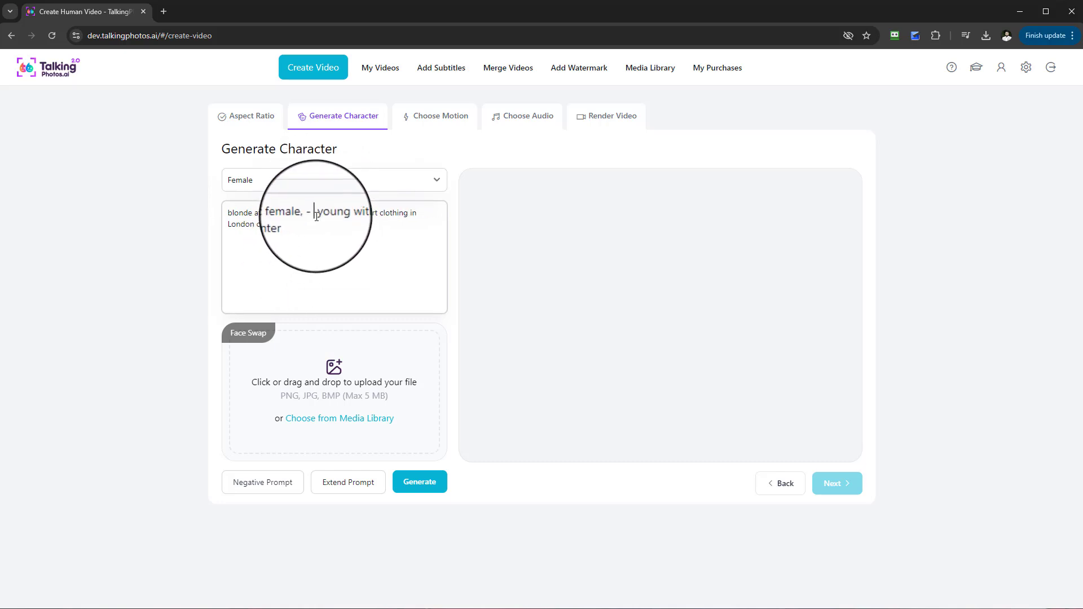
pyautogui.press('BackSpace')
pyautogui.press('BackSpace')
pyautogui.press('BackSpace')
pyautogui.press('BackSpace')
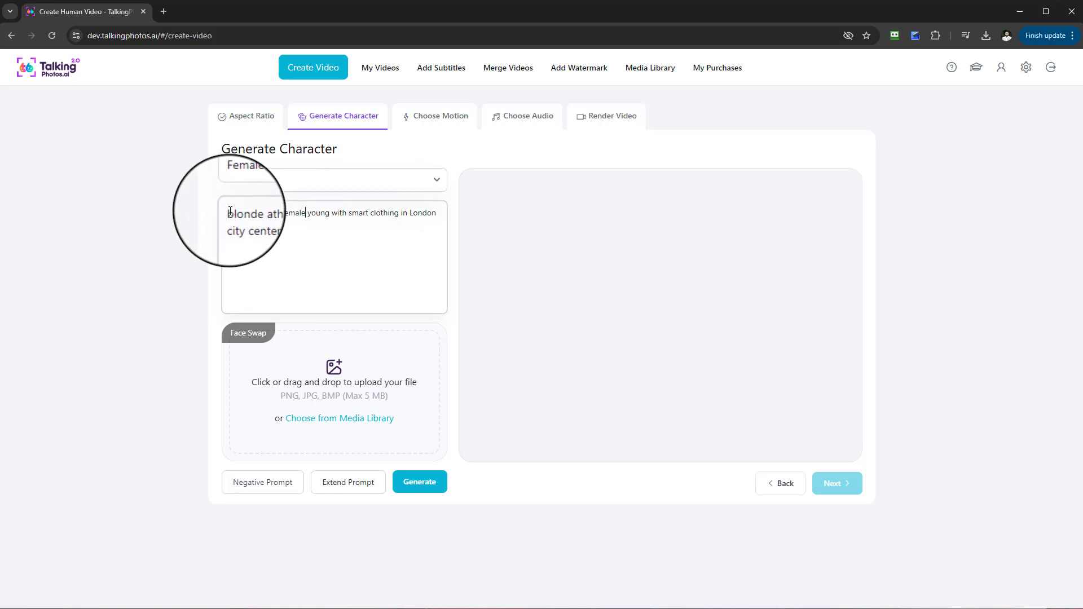
pyautogui.moveTo(228, 213); pyautogui.dragTo(278, 221)
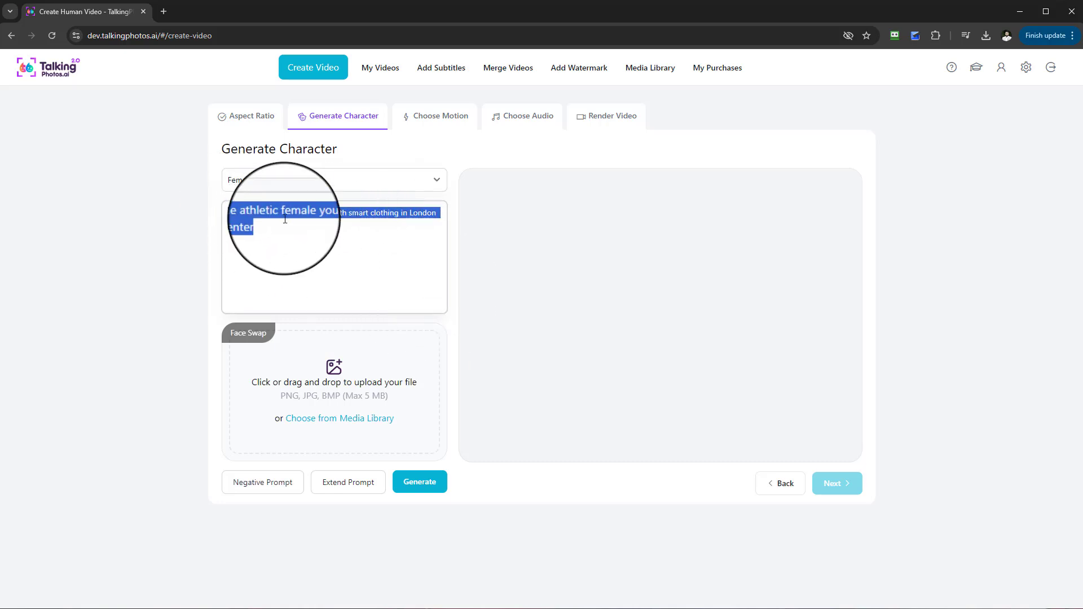
pyautogui.click(362, 223)
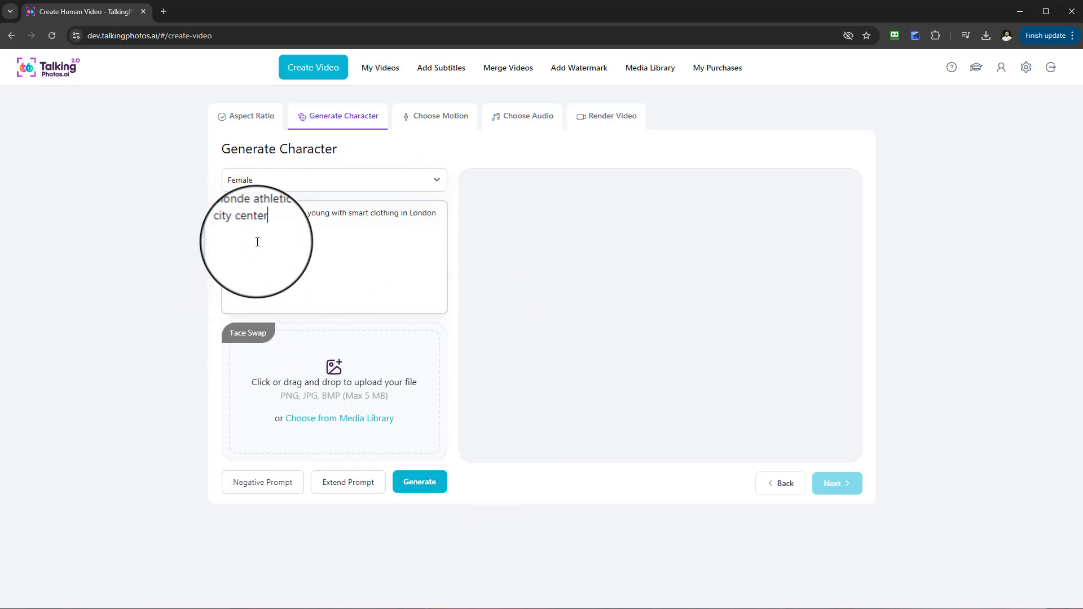
# Generate the female character image from the completed prompt and check its download option
pyautogui.click(419, 488)
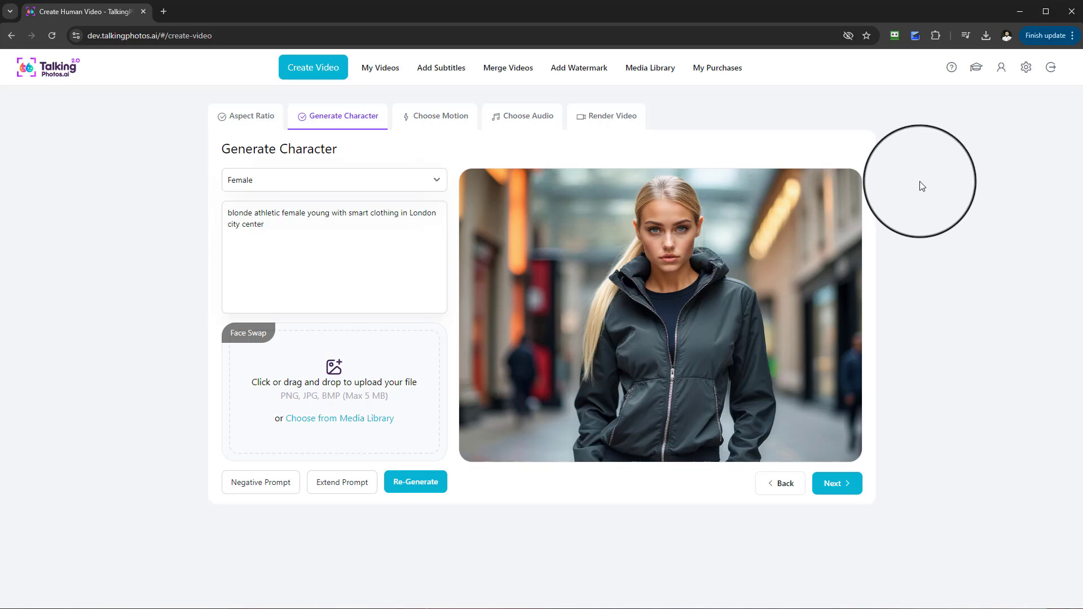
pyautogui.moveTo(833, 196)
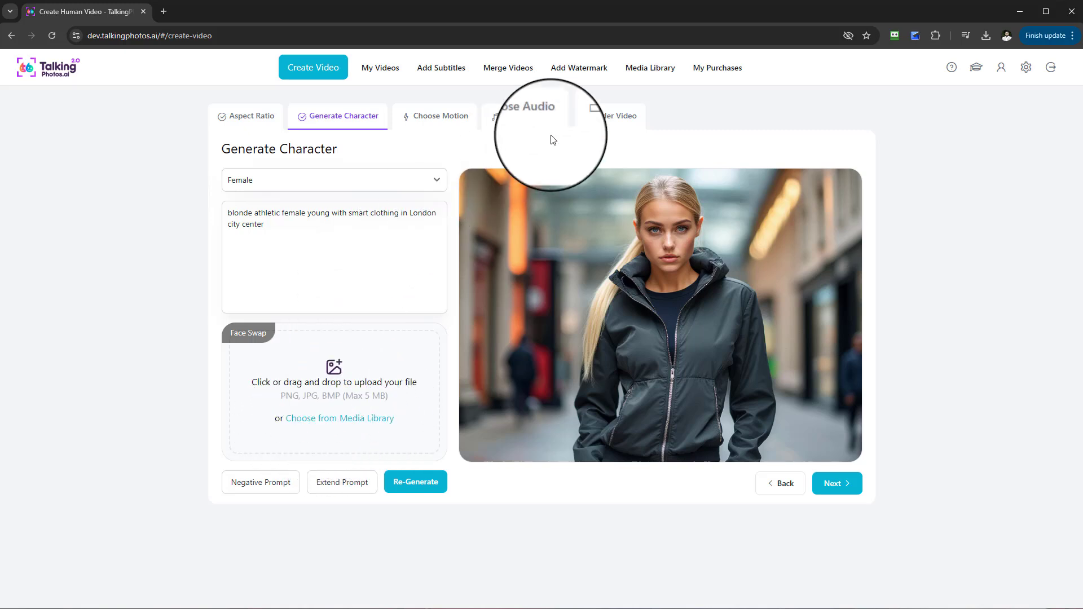
# Open the media library in a separate browser tab and switch to it
pyautogui.rightClick(654, 69)
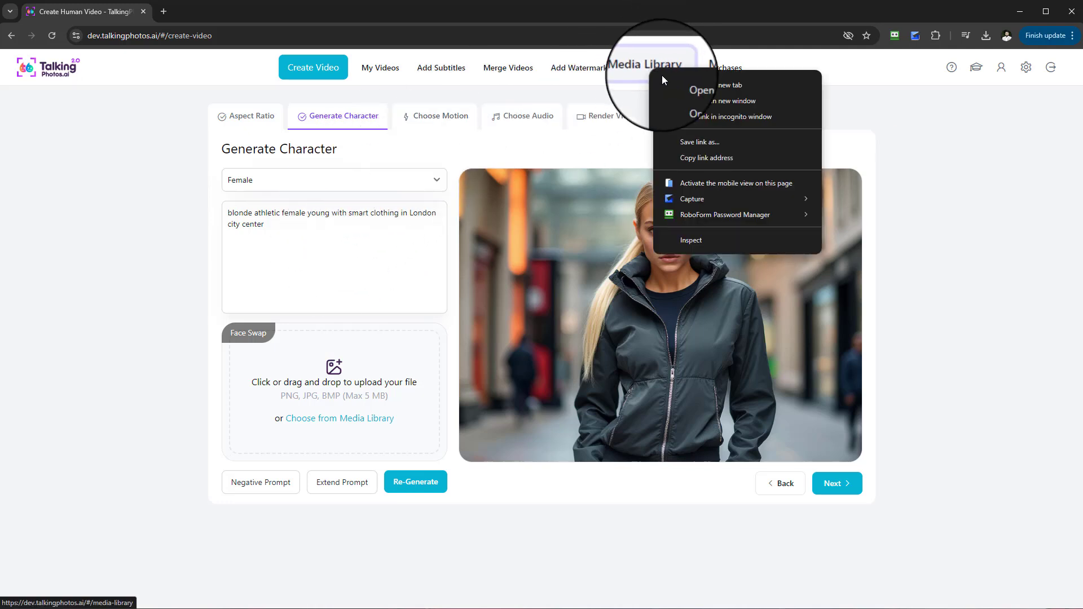
pyautogui.click(677, 83)
pyautogui.click(234, 15)
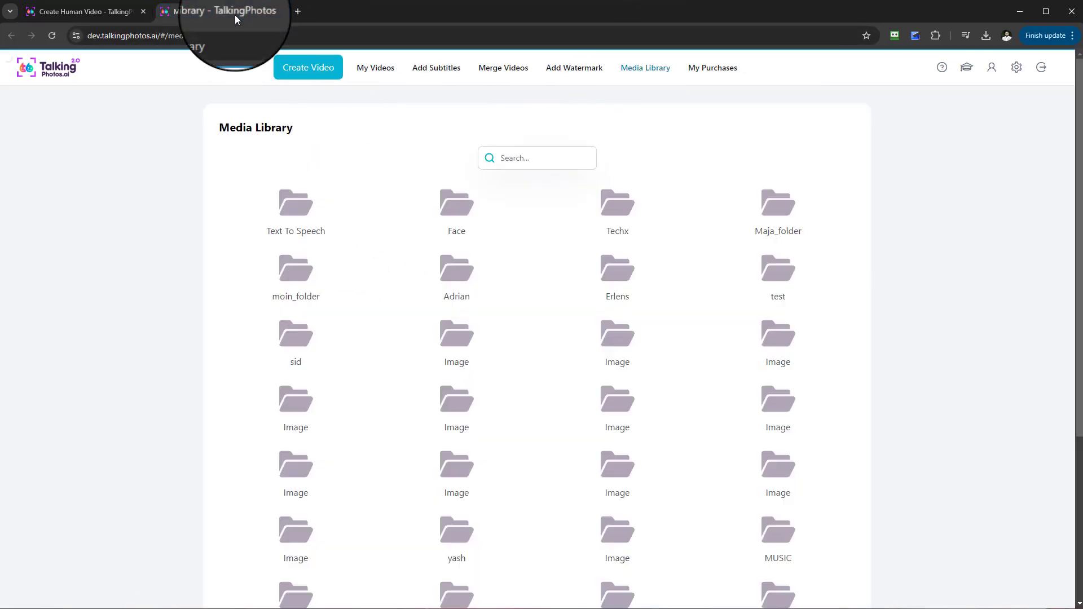
pyautogui.click(106, 12)
pyautogui.click(214, 10)
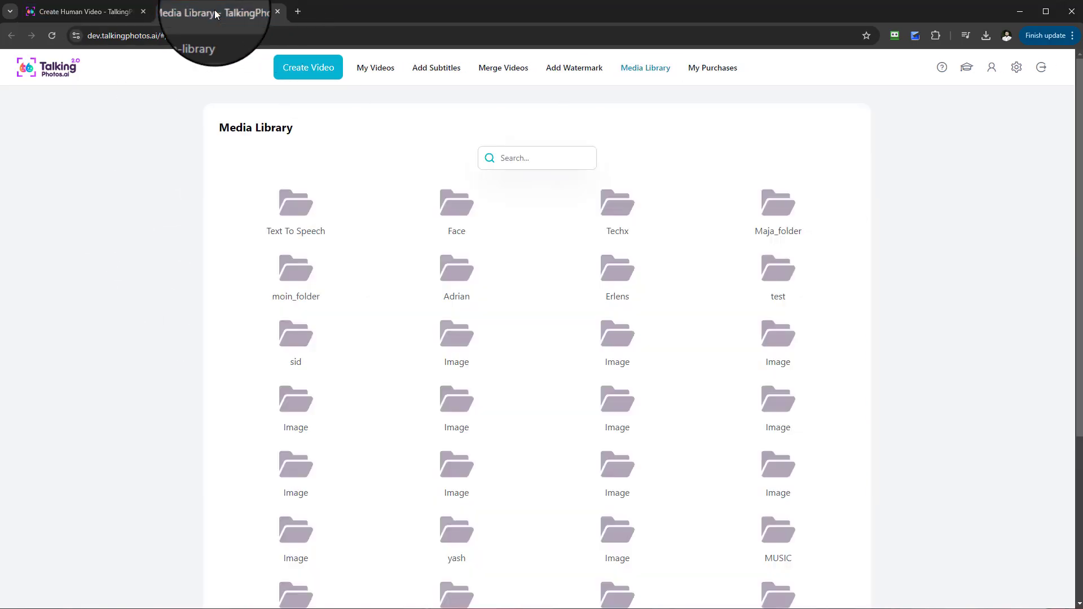
# Add a media library folder named "Talking Photos AI Tutorial Library" and save it
pyautogui.scroll(-4, 380, 289)
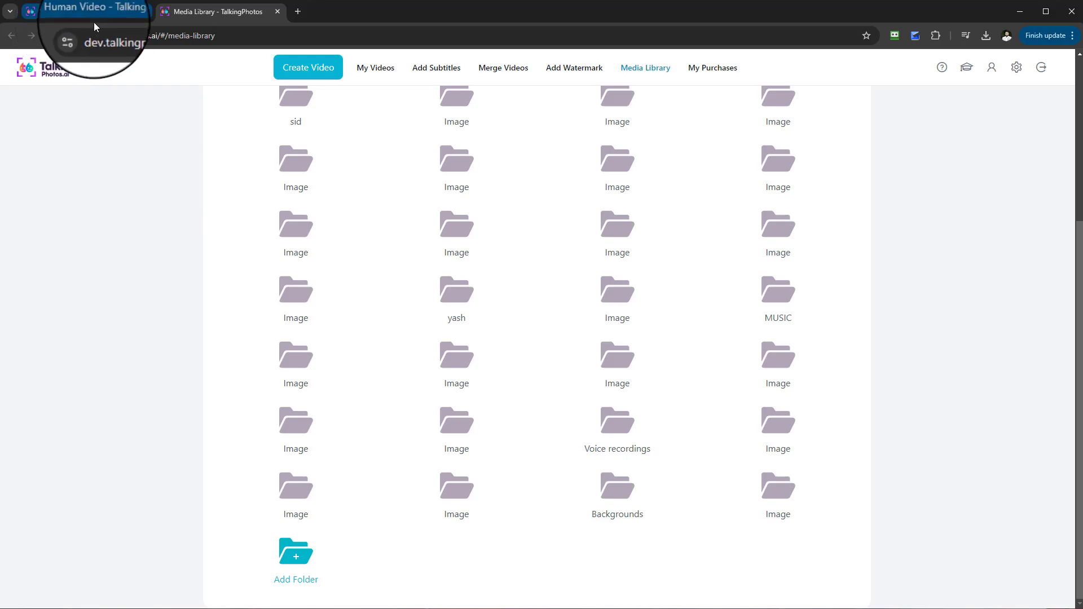
pyautogui.scroll(4, 507, 266)
pyautogui.scroll(-4, 539, 404)
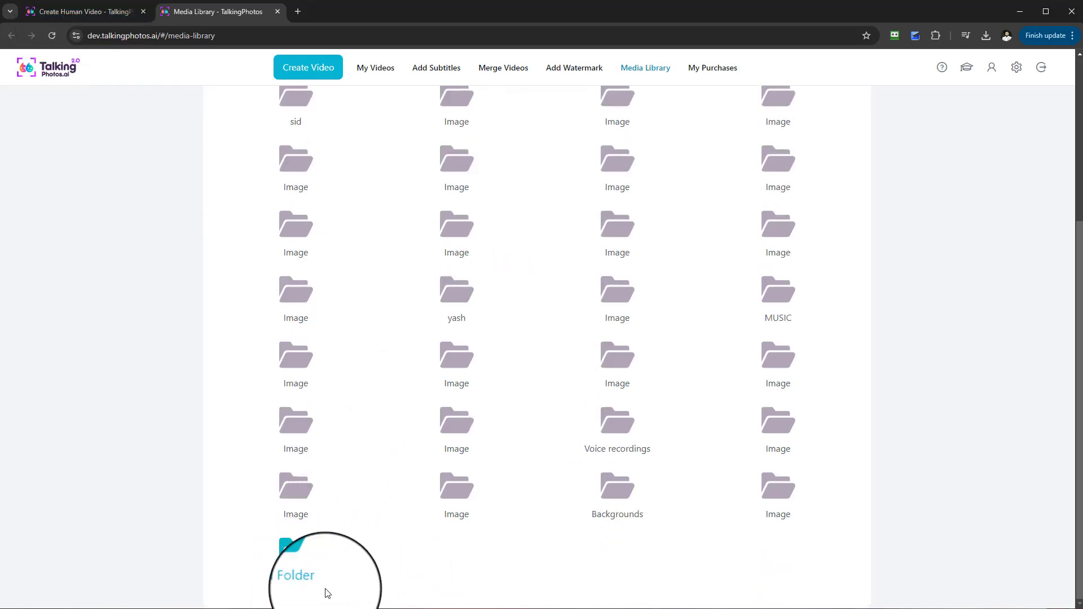
pyautogui.click(298, 584)
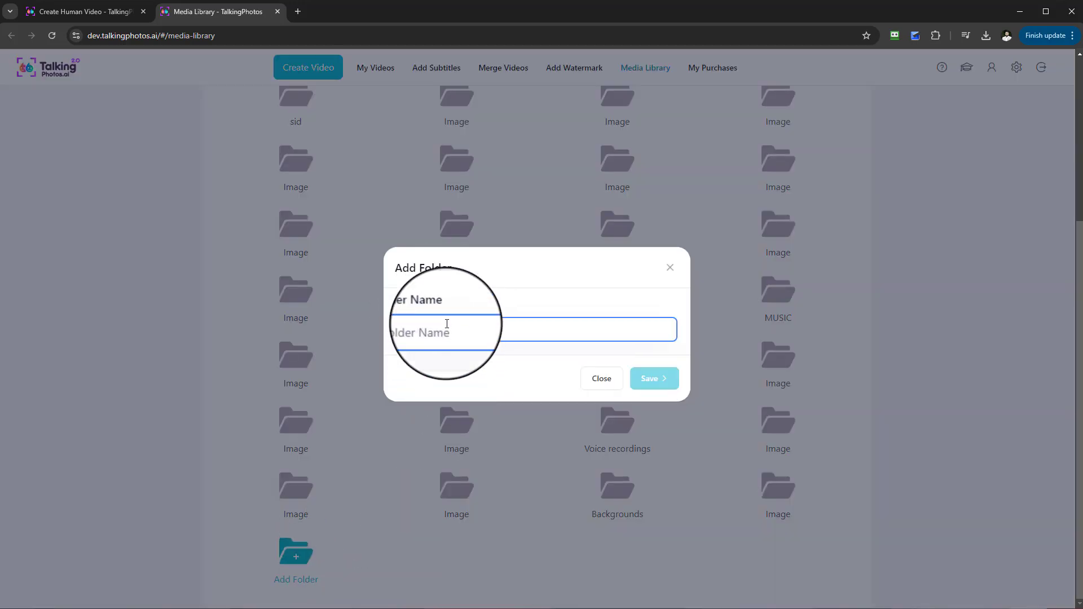
pyautogui.write('I')
pyautogui.press('capslock')
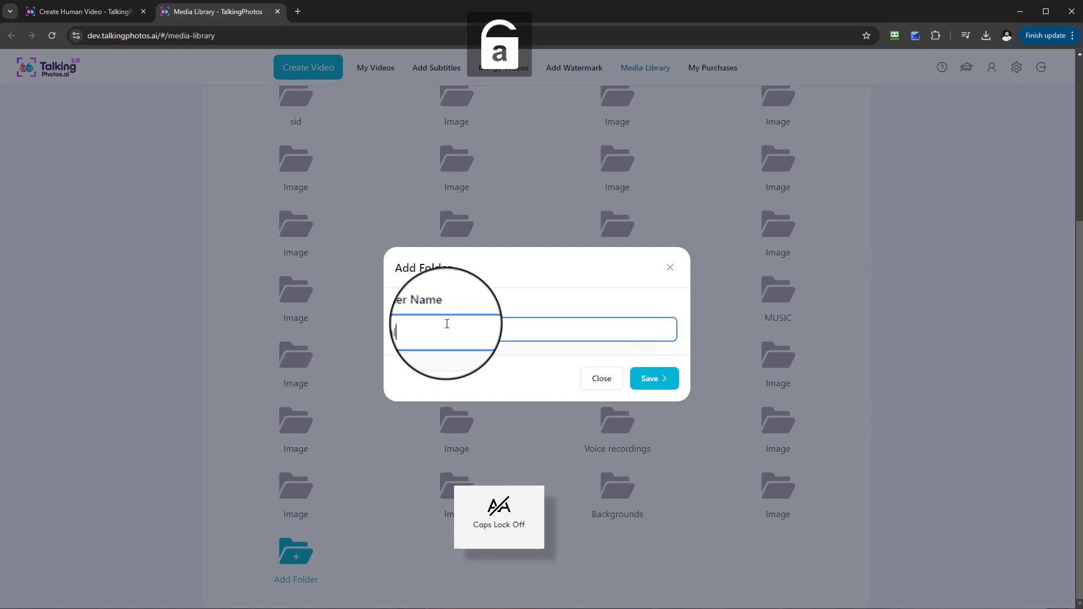
pyautogui.write('alking P')
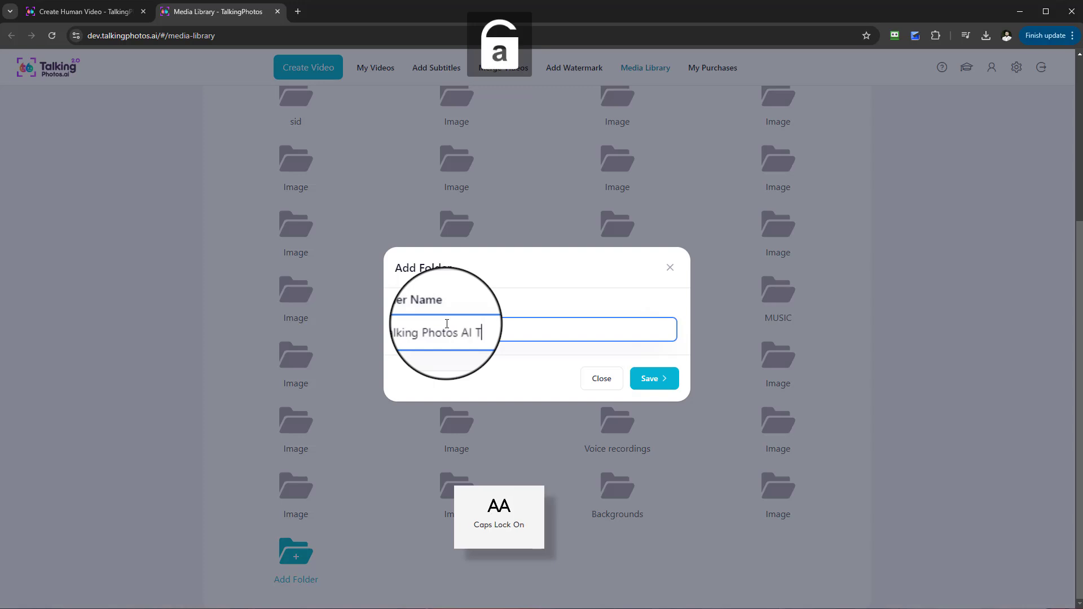
pyautogui.write('hotos AI Tuto')
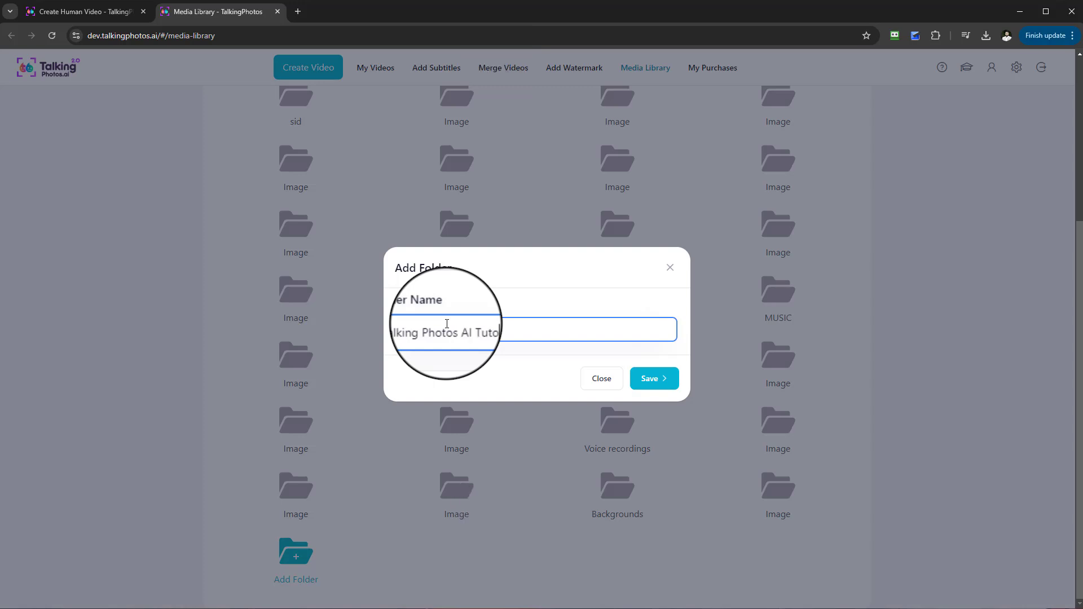
pyautogui.press('capslock')
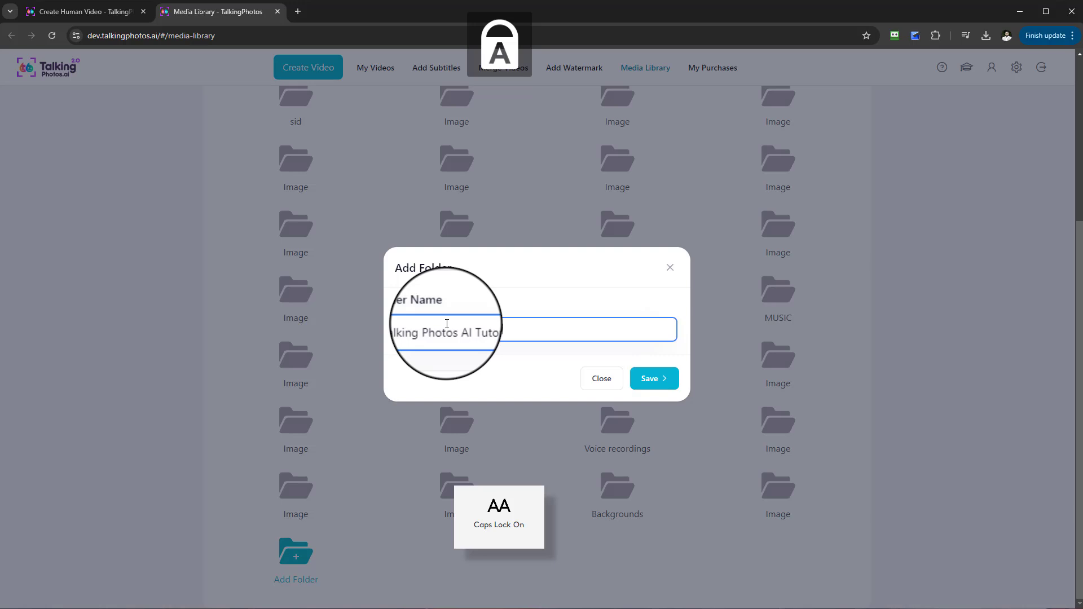
pyautogui.write('ARY')
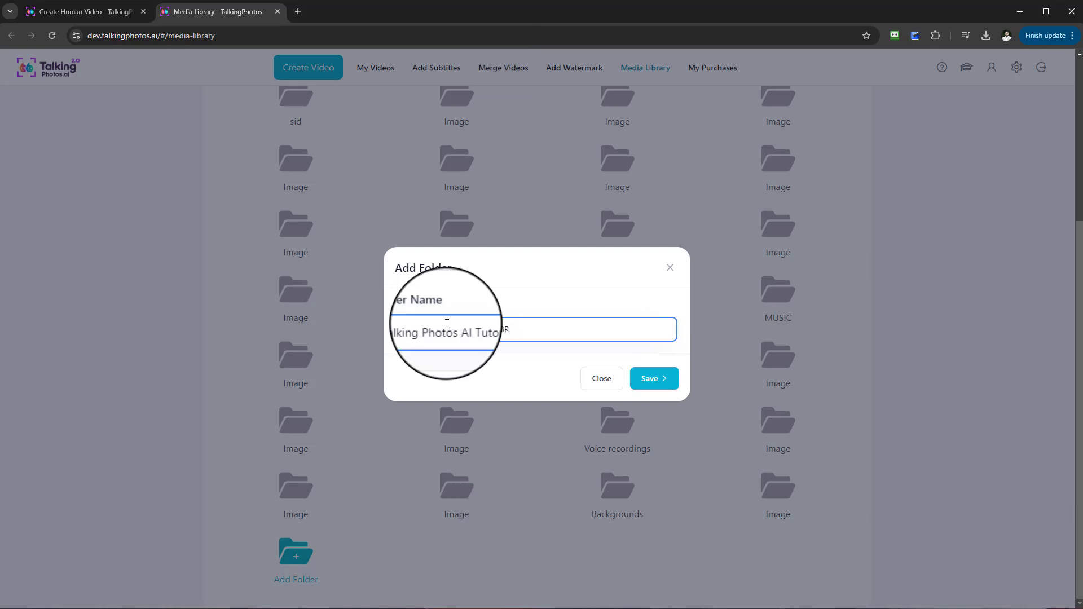
pyautogui.press('capslock')
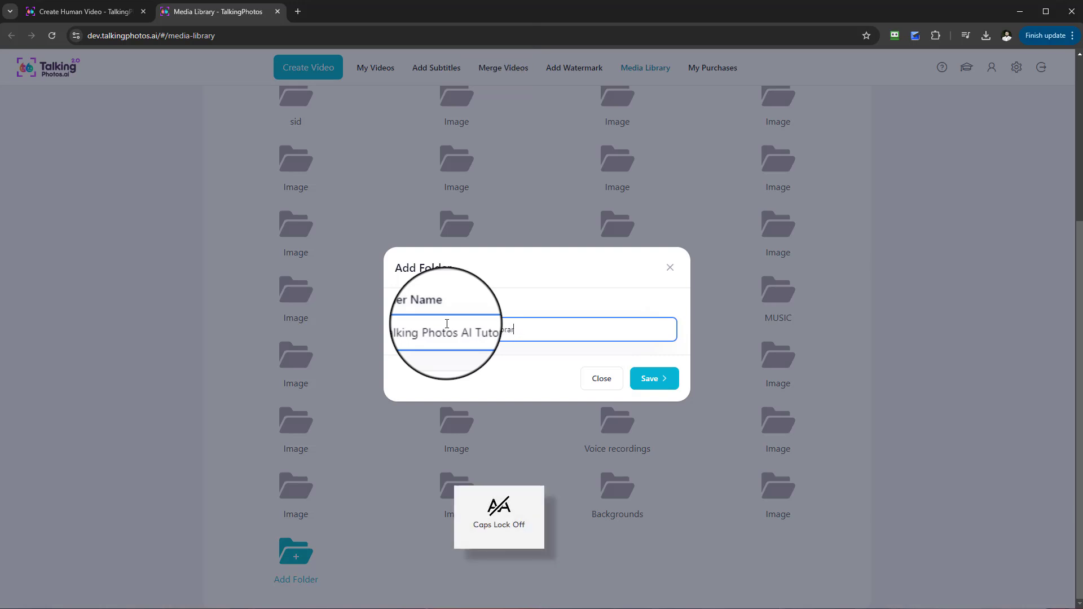
pyautogui.click(670, 387)
pyautogui.scroll(-1, 889, 483)
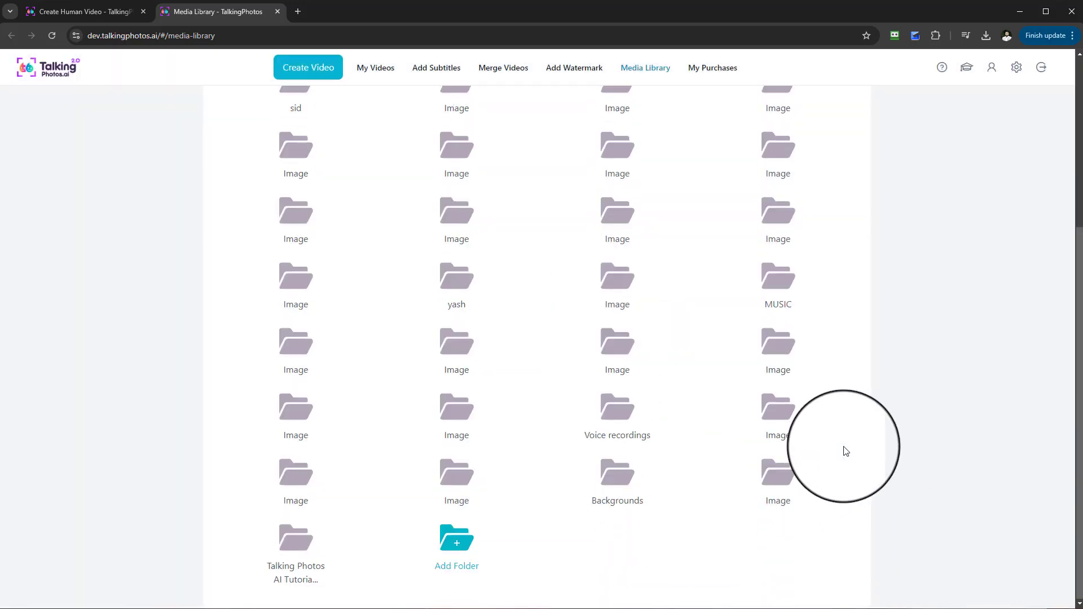
# Look inside the Talking Photos AI Tutorial Library folder, return to the media library and review its folder list
pyautogui.click(297, 545)
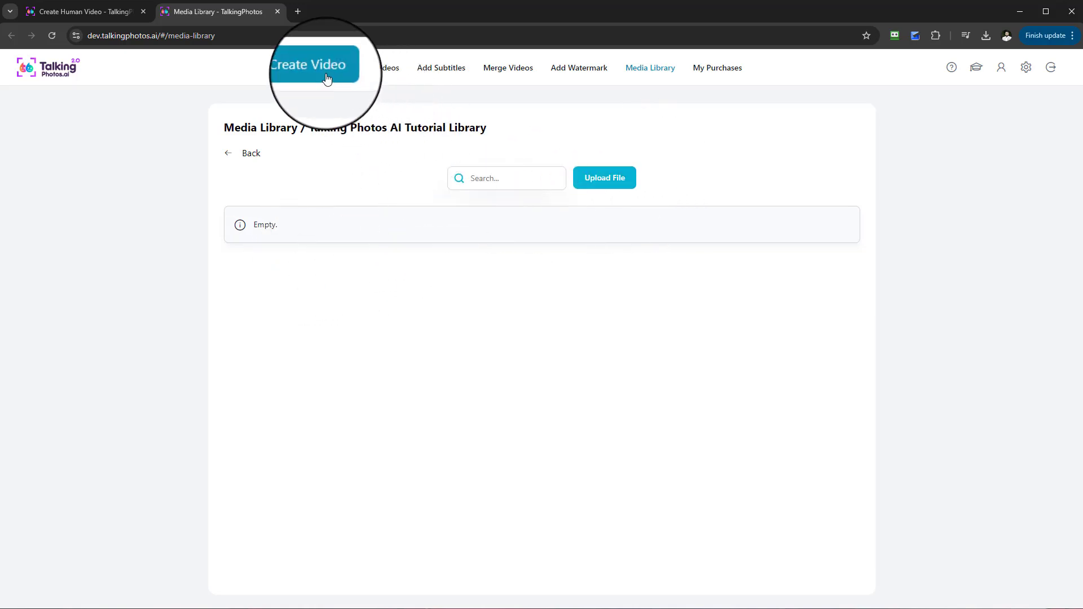
pyautogui.click(654, 69)
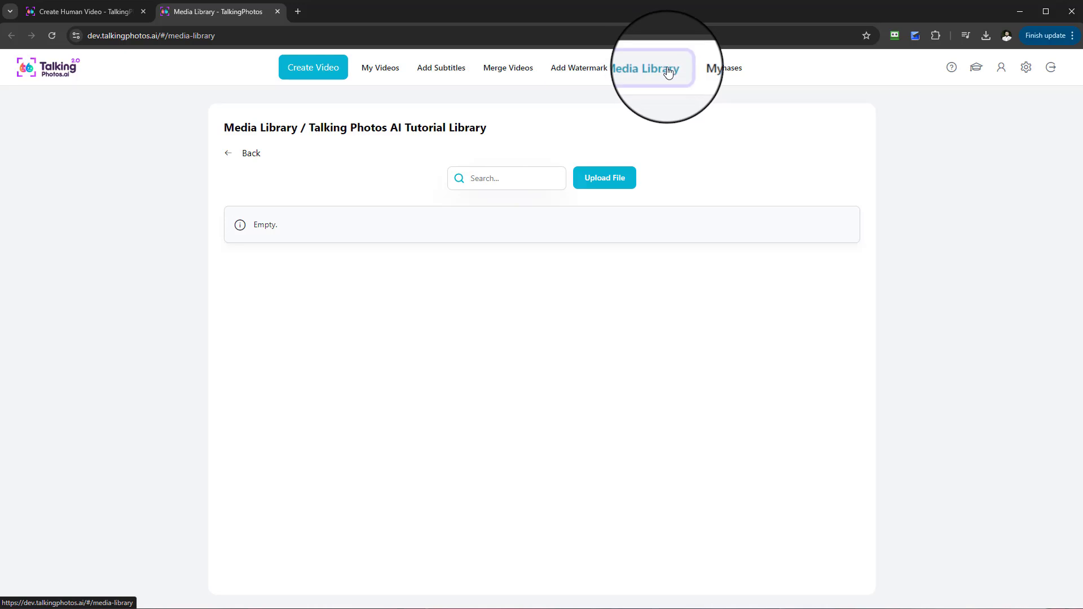
pyautogui.click(241, 155)
pyautogui.scroll(-2, 799, 464)
pyautogui.scroll(-1, 798, 463)
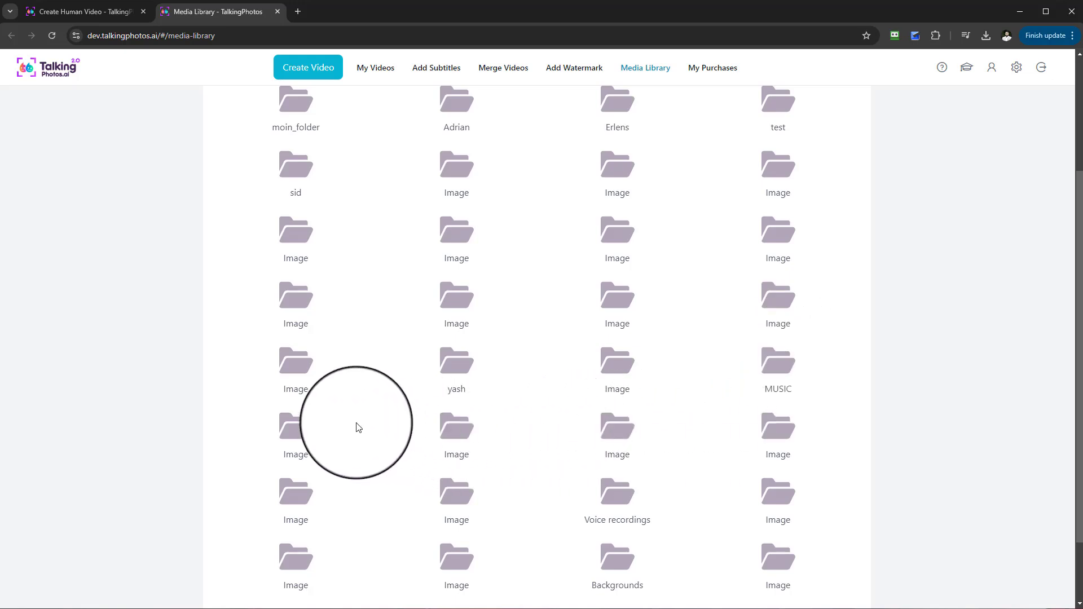
pyautogui.scroll(3, 282, 240)
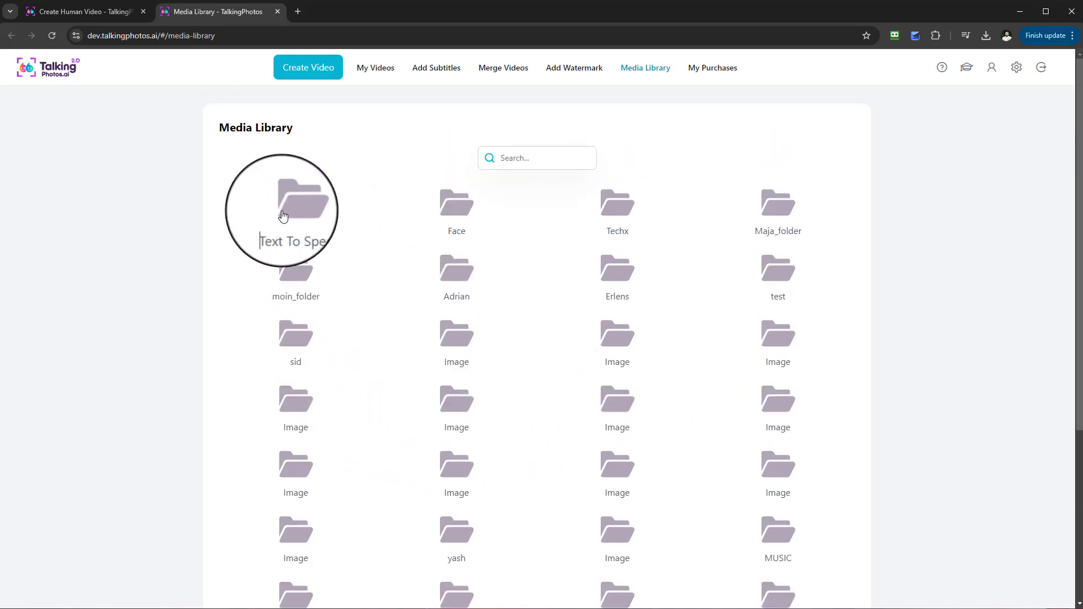
pyautogui.scroll(-4, 503, 372)
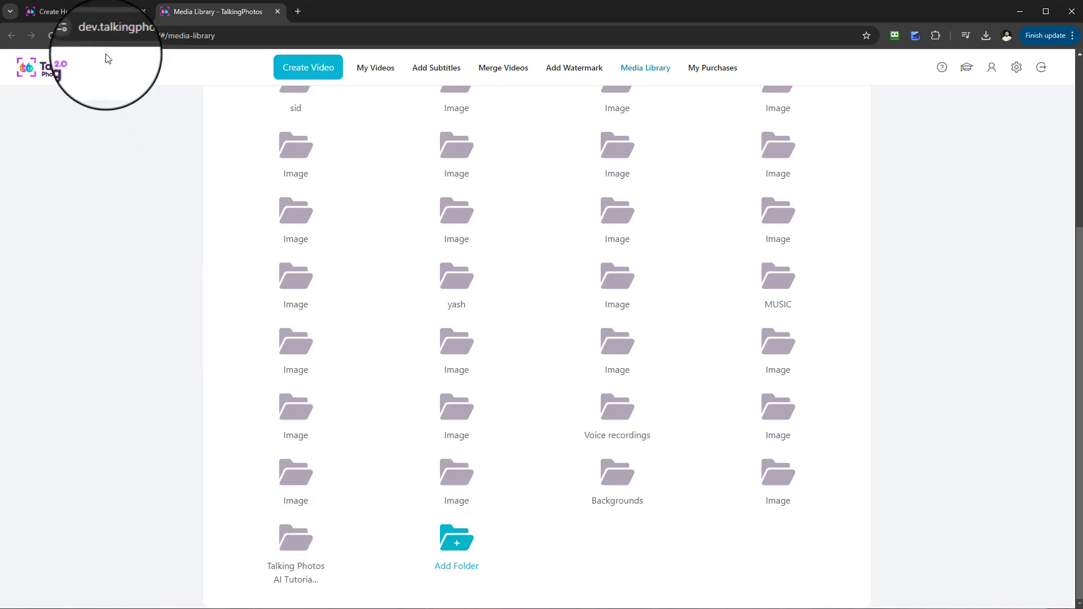
# Return to the character generation page and look through Image folders for a face swap picture, closing the library without selecting one
pyautogui.click(100, 12)
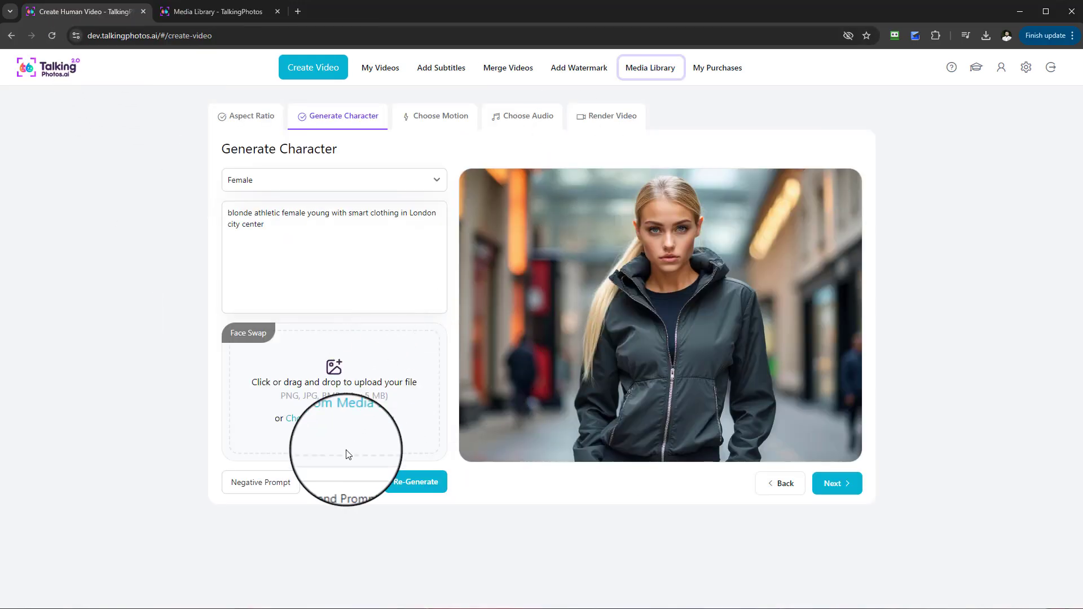
pyautogui.click(355, 428)
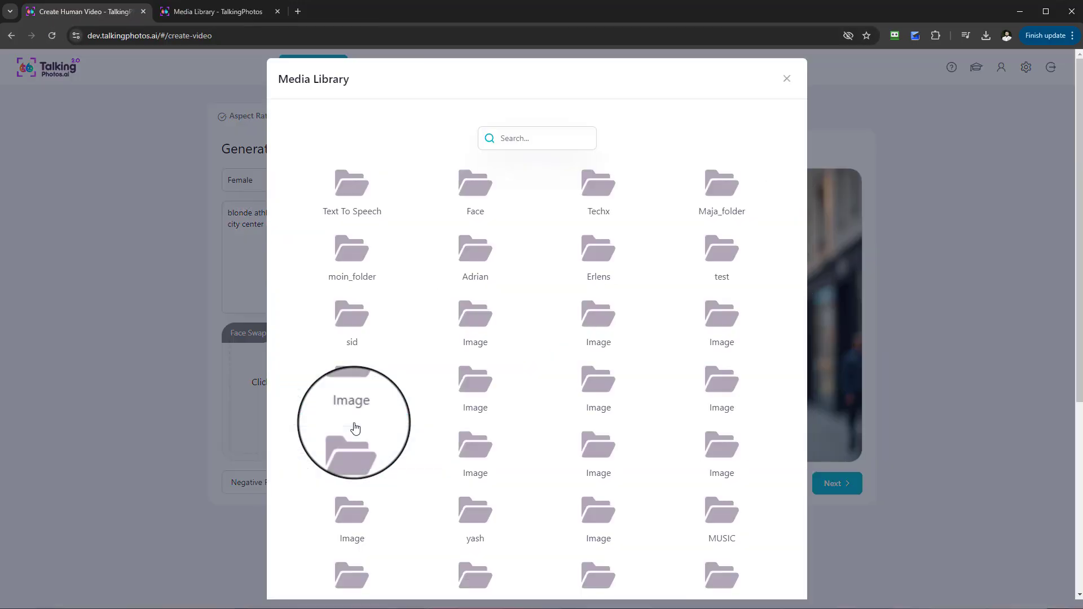
pyautogui.scroll(-5, 662, 387)
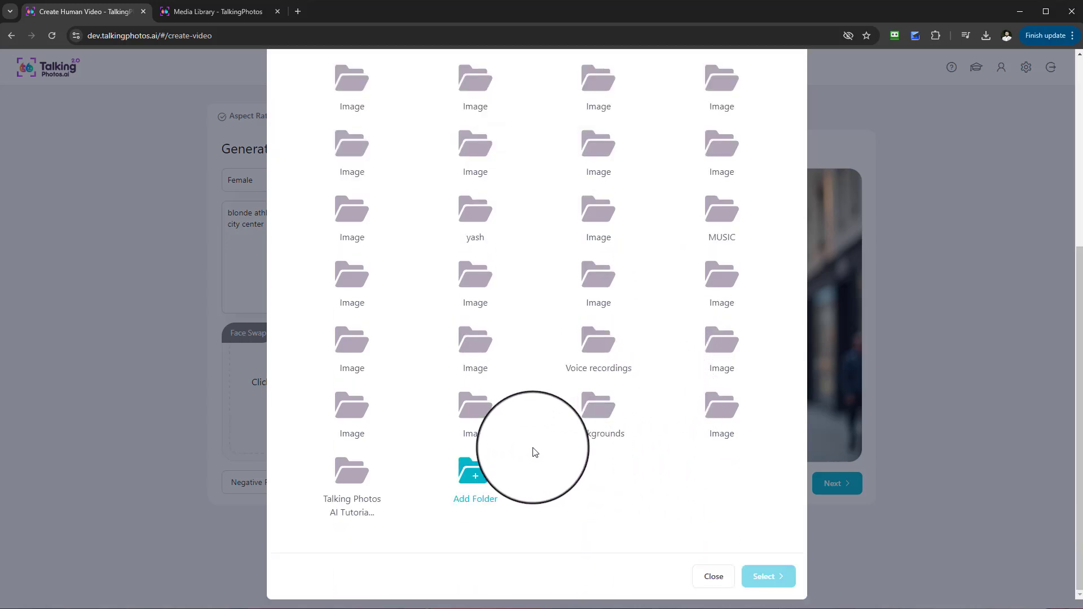
pyautogui.click(473, 409)
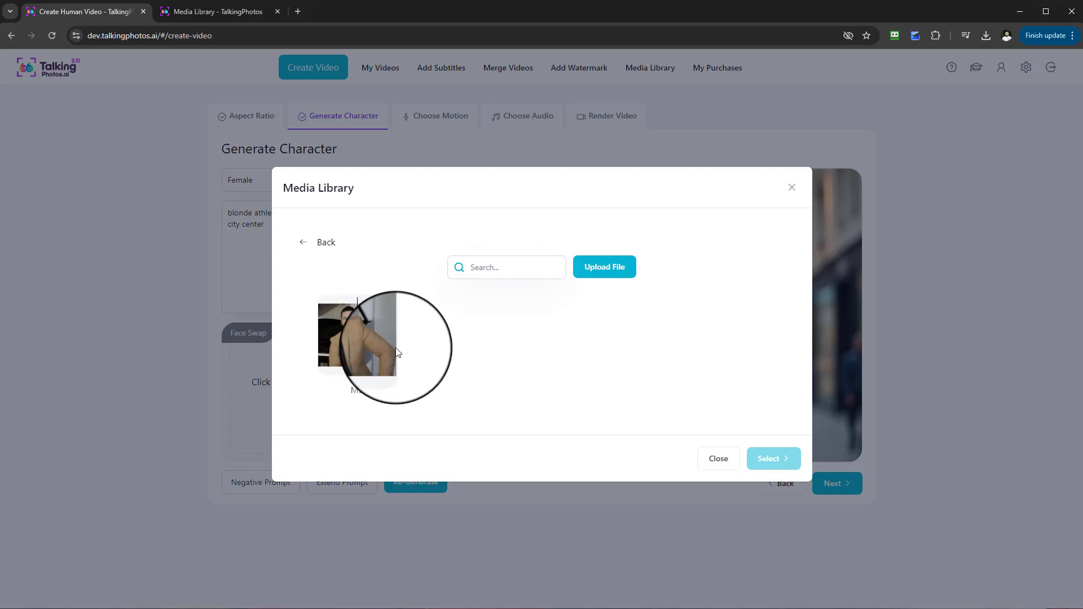
pyautogui.click(788, 187)
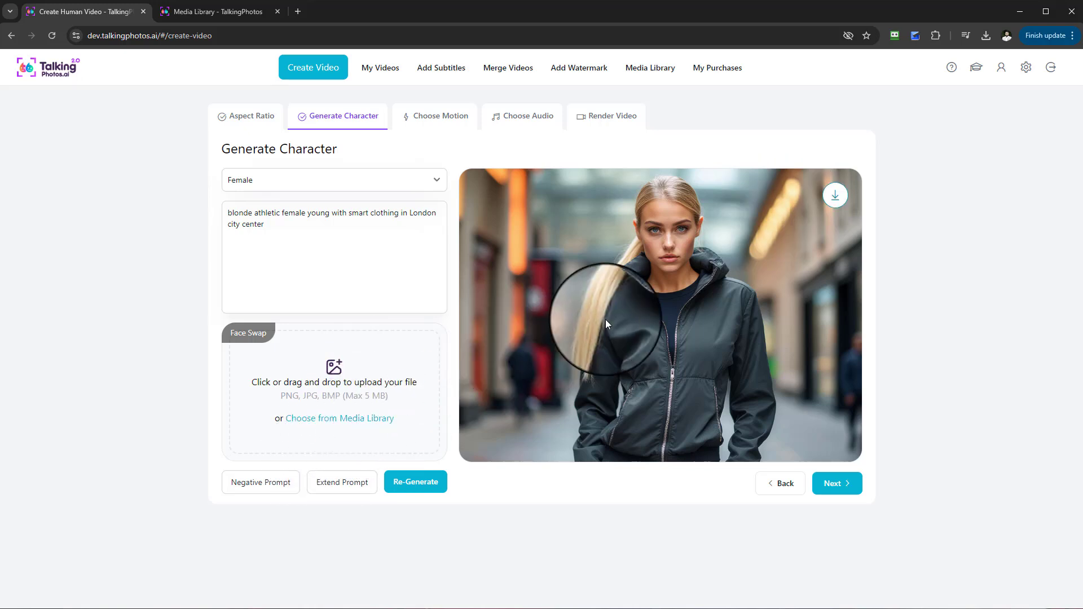
pyautogui.click(383, 423)
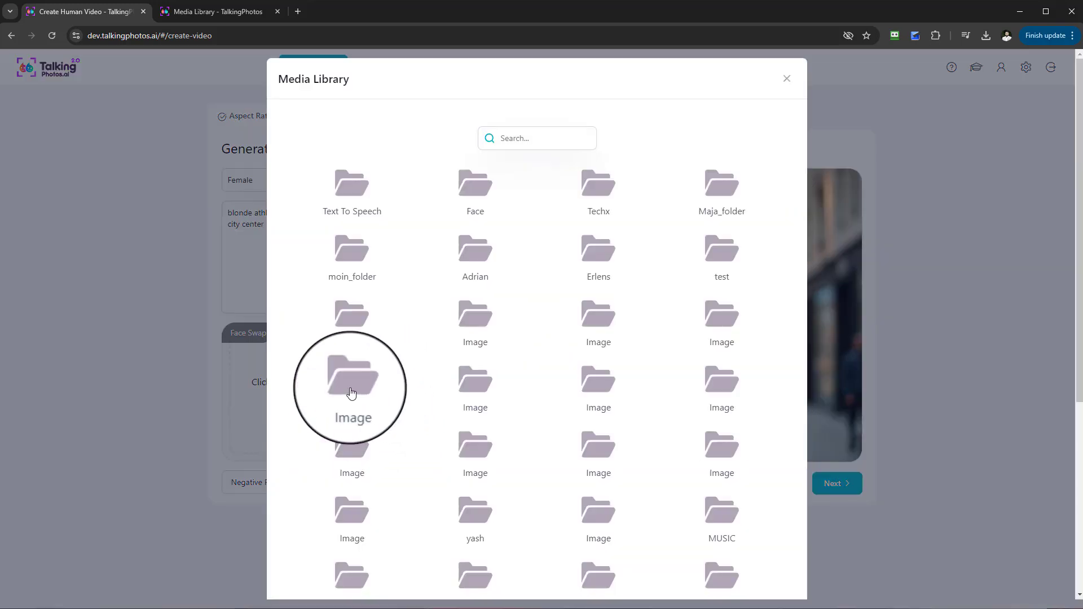
pyautogui.click(355, 389)
pyautogui.click(789, 188)
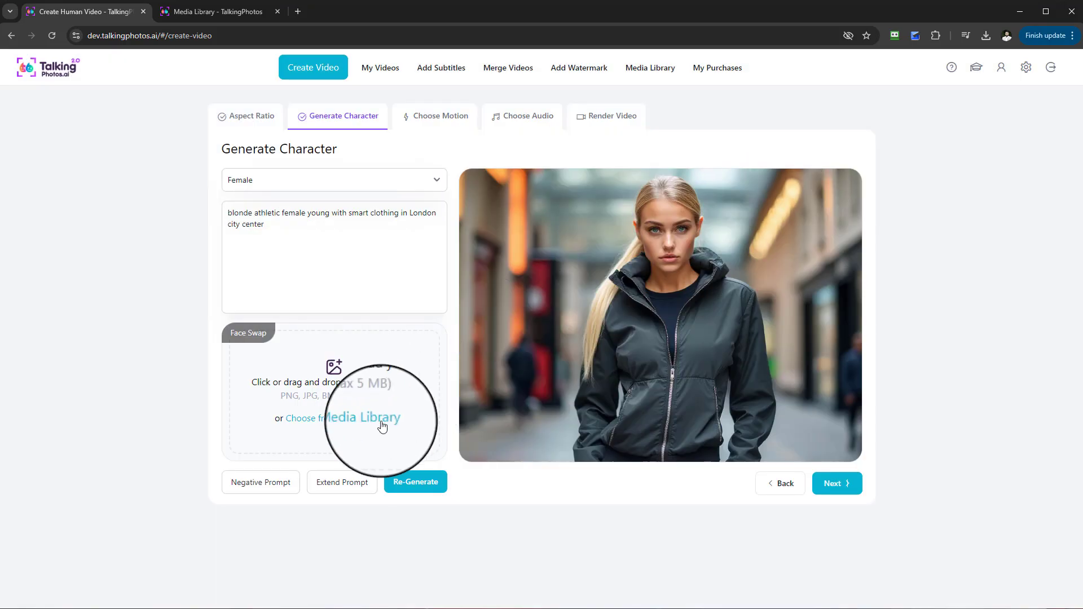
pyautogui.click(369, 427)
pyautogui.scroll(-5, 534, 496)
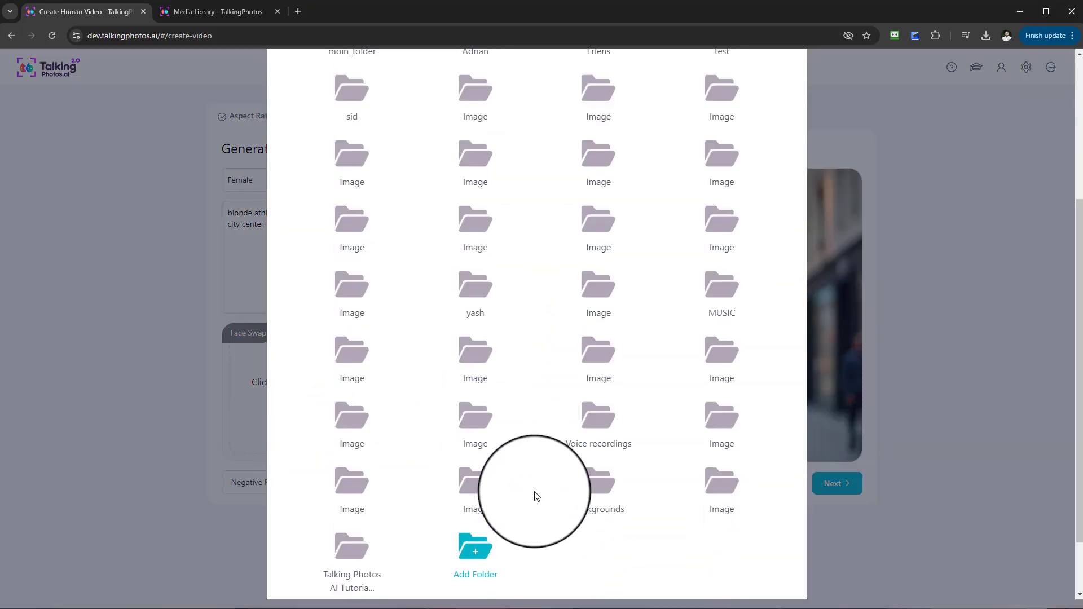
pyautogui.click(715, 478)
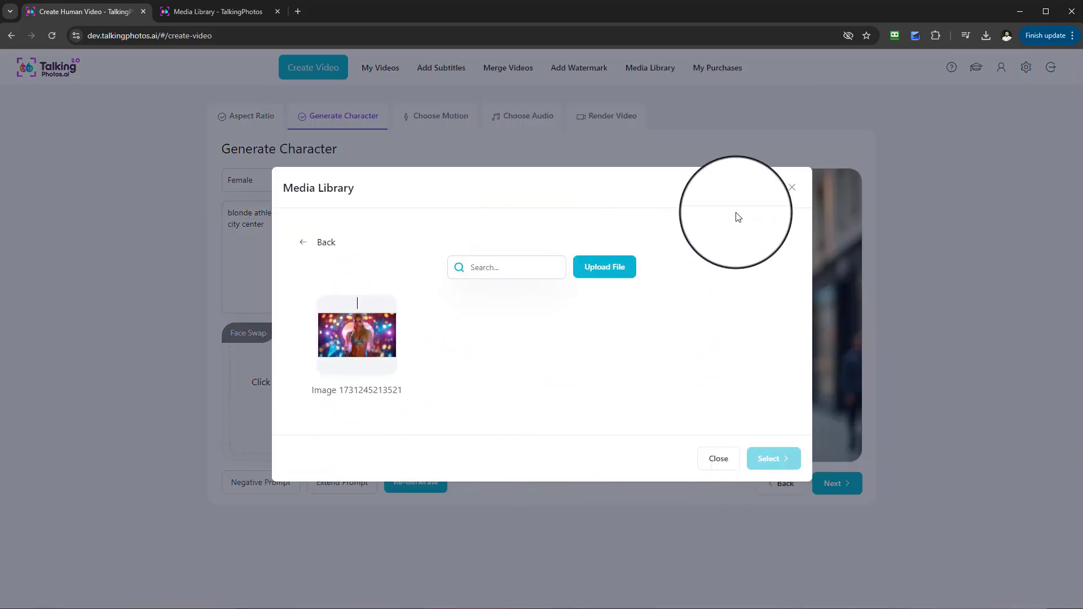
pyautogui.click(357, 330)
pyautogui.click(770, 459)
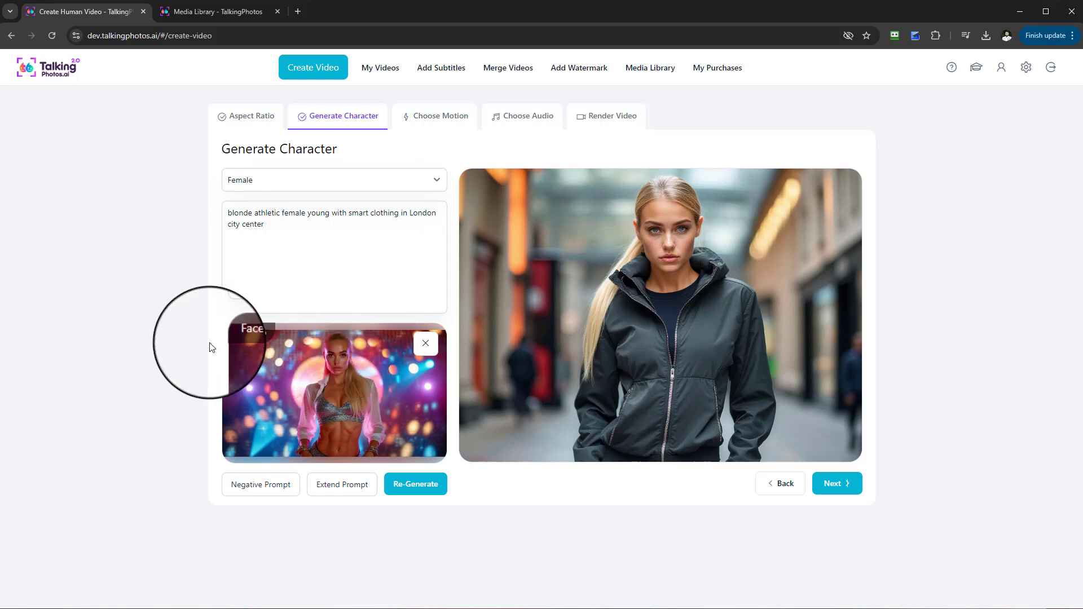
# Re-generate the character using the selected face swap image
pyautogui.click(414, 490)
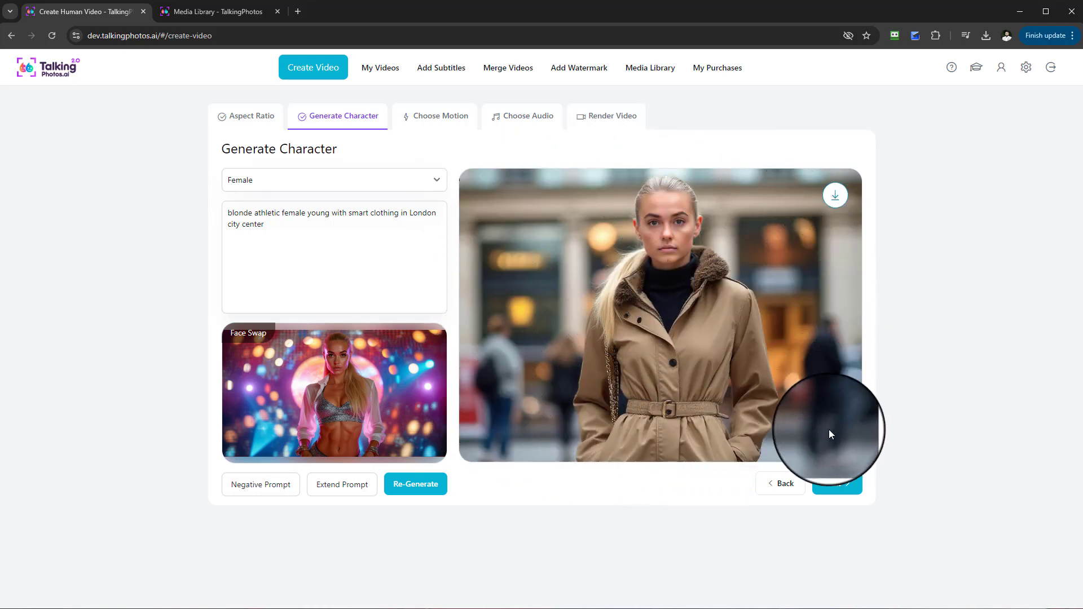
pyautogui.rightClick(948, 402)
pyautogui.click(935, 388)
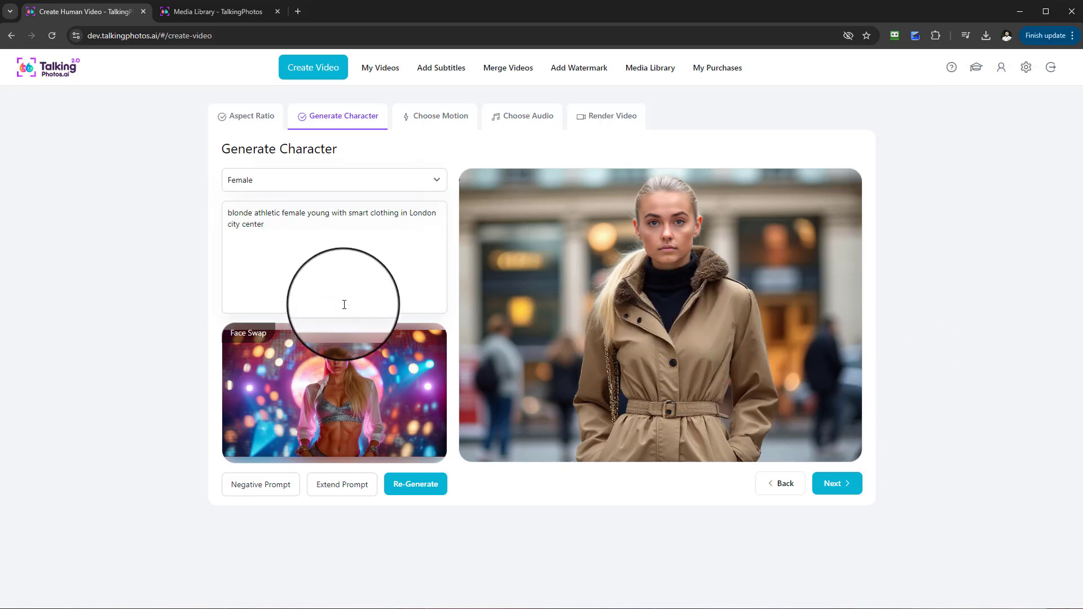
# View the negative prompt entry for the character and close it without adding text
pyautogui.click(261, 488)
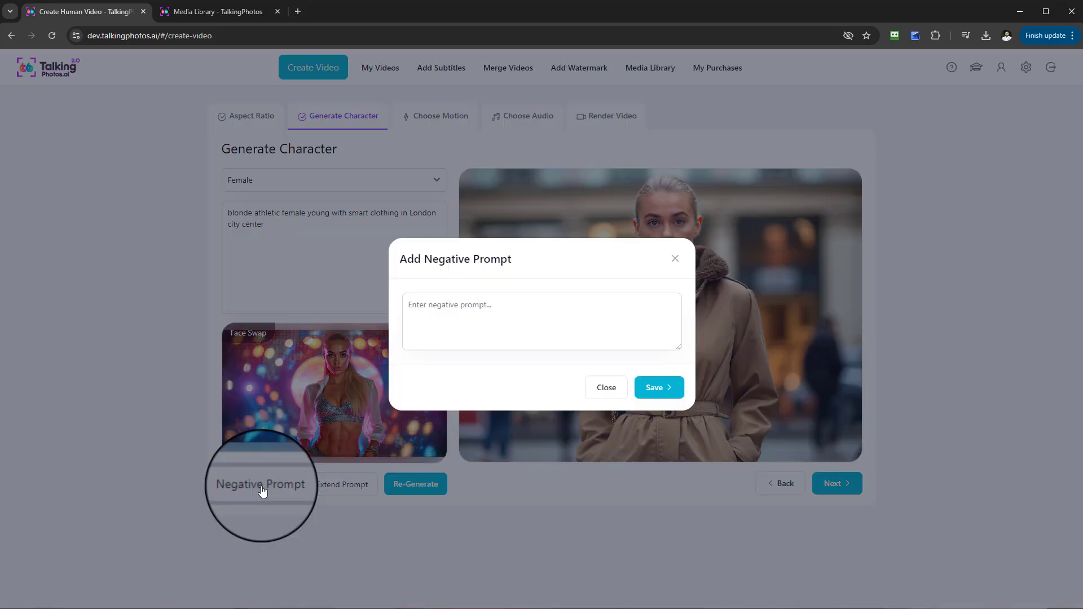
pyautogui.click(423, 309)
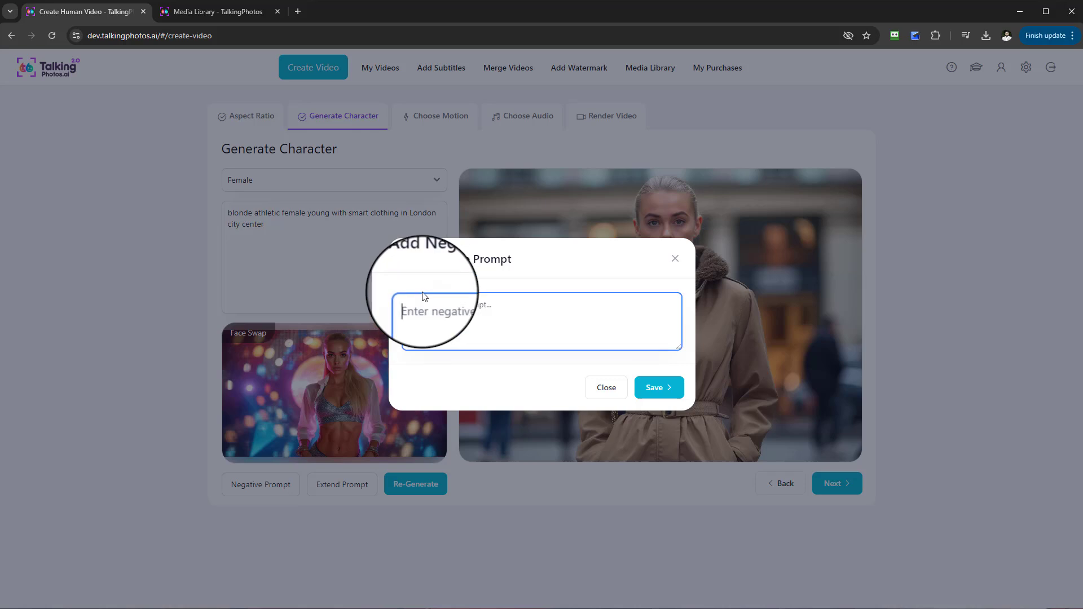
pyautogui.click(675, 259)
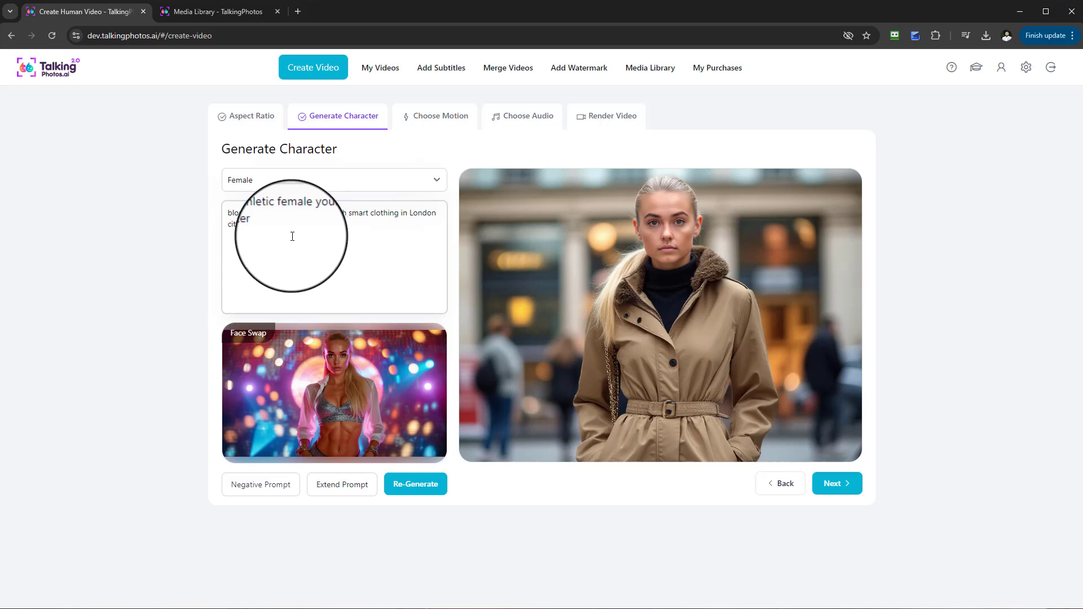
# Reopen the negative prompt entry and dismiss it, leaving it empty
pyautogui.click(238, 485)
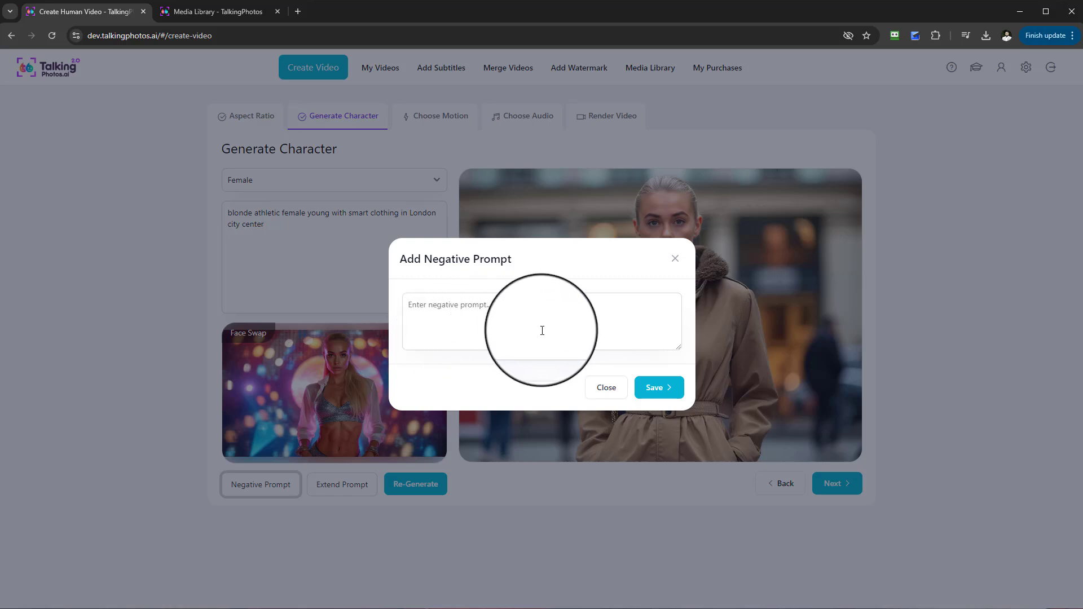
pyautogui.click(675, 259)
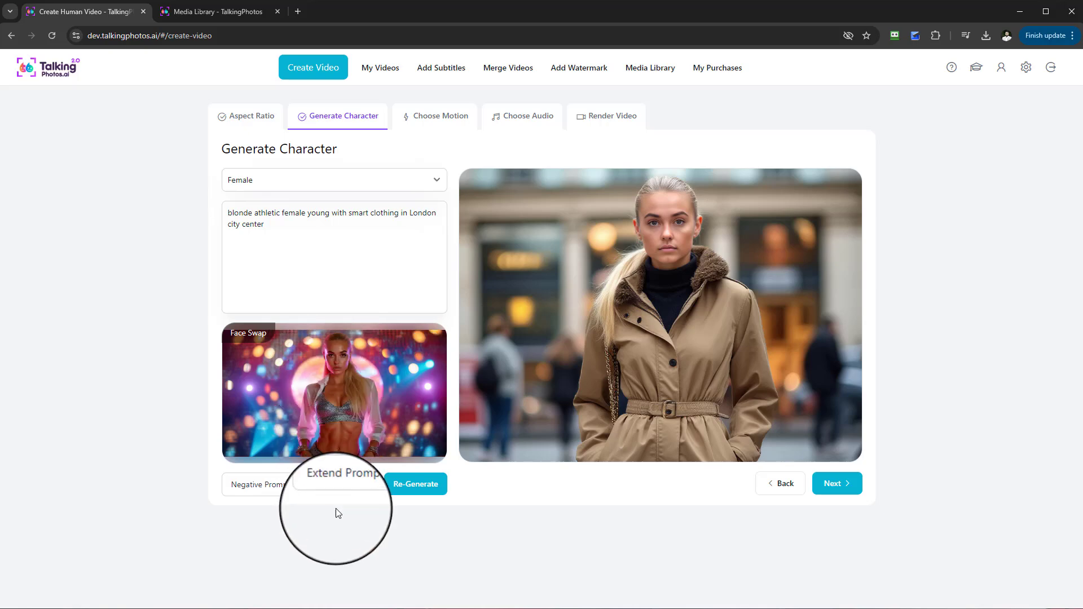
# Extend the London city center prompt automatically and re-generate the character from the expanded text
pyautogui.click(350, 493)
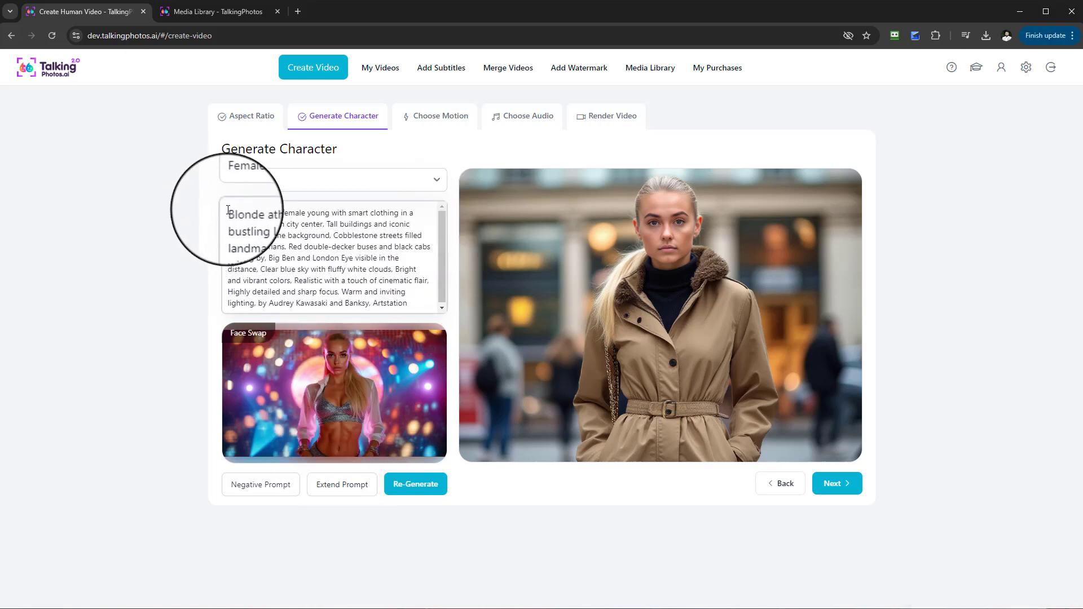
pyautogui.moveTo(228, 211); pyautogui.dragTo(414, 303)
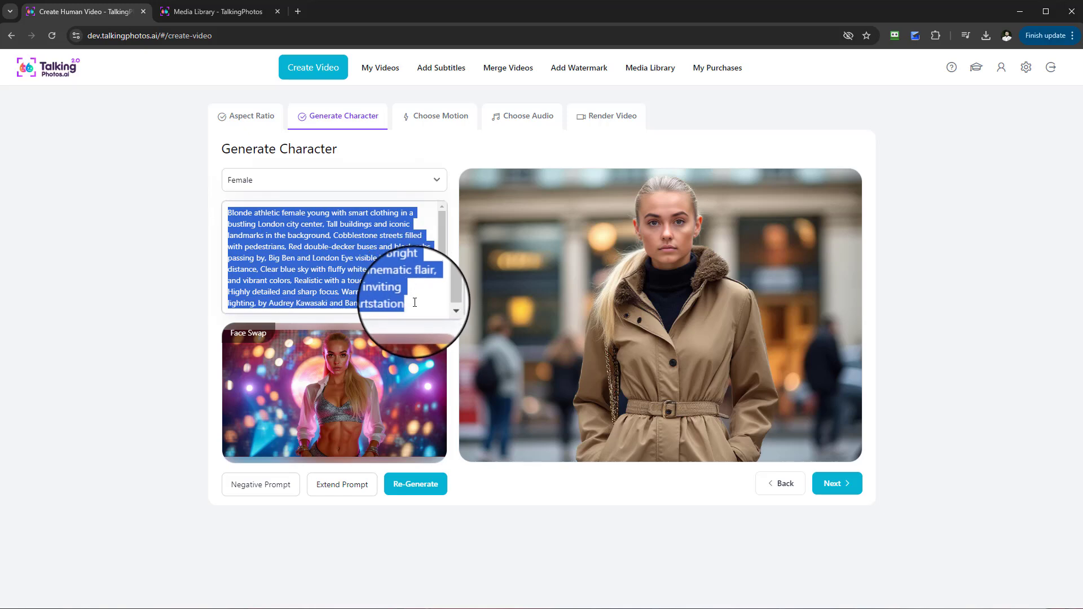
pyautogui.click(435, 225)
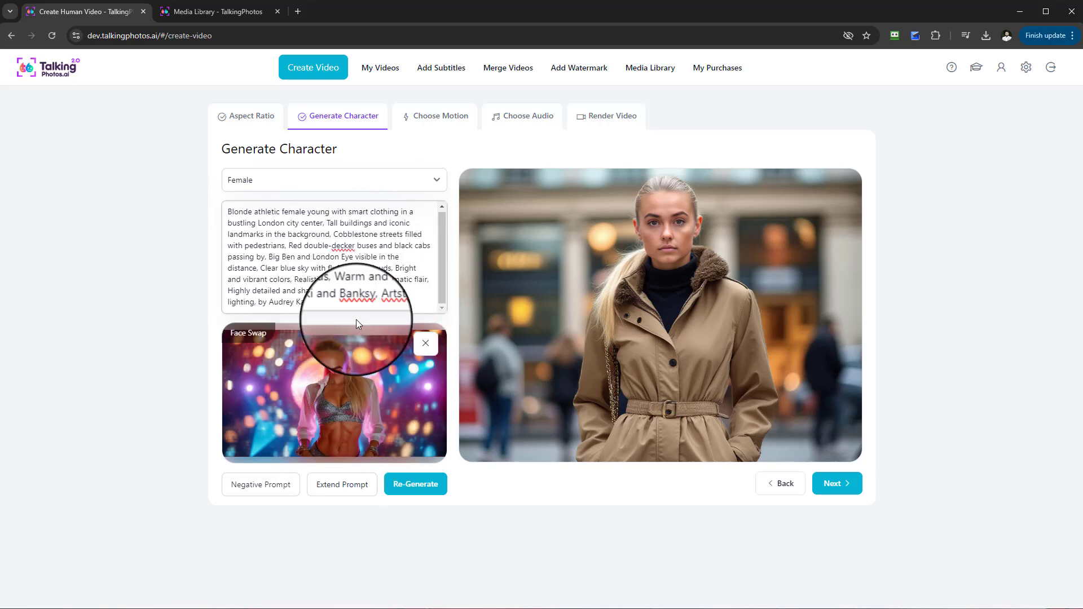
pyautogui.click(396, 490)
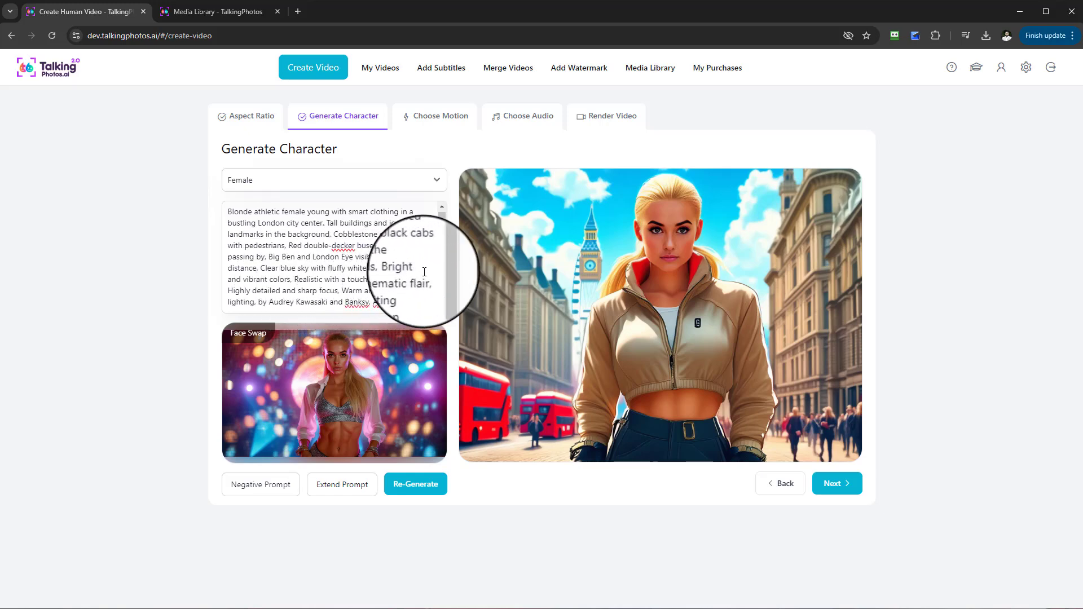
# Review the extended prompt's wording and re-generate the character from the same text
pyautogui.moveTo(769, 186)
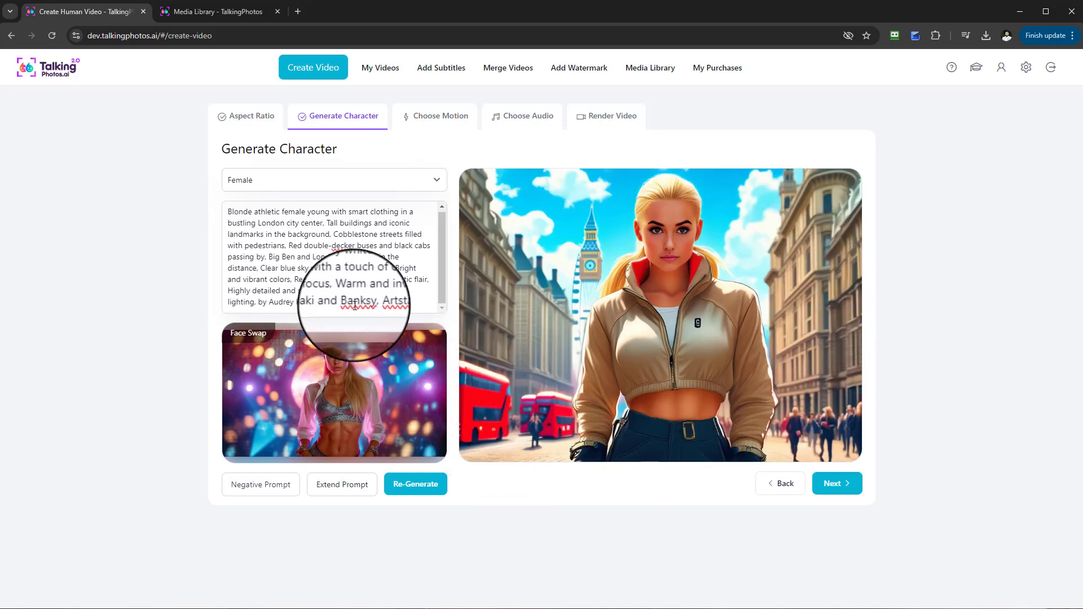
pyautogui.moveTo(343, 303); pyautogui.dragTo(404, 307)
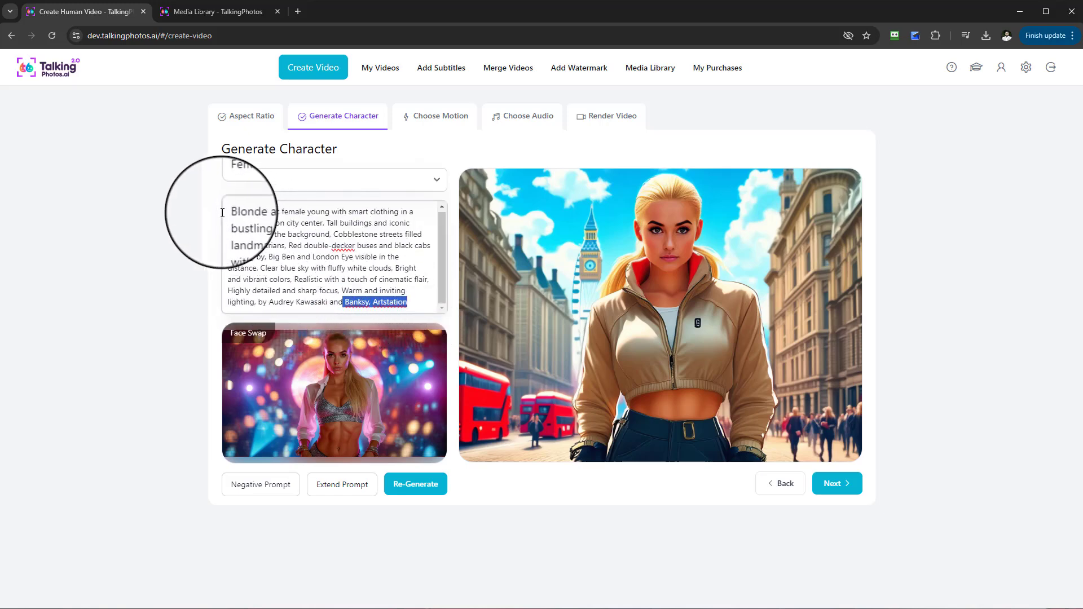
pyautogui.moveTo(224, 212); pyautogui.dragTo(350, 264)
pyautogui.click(322, 247)
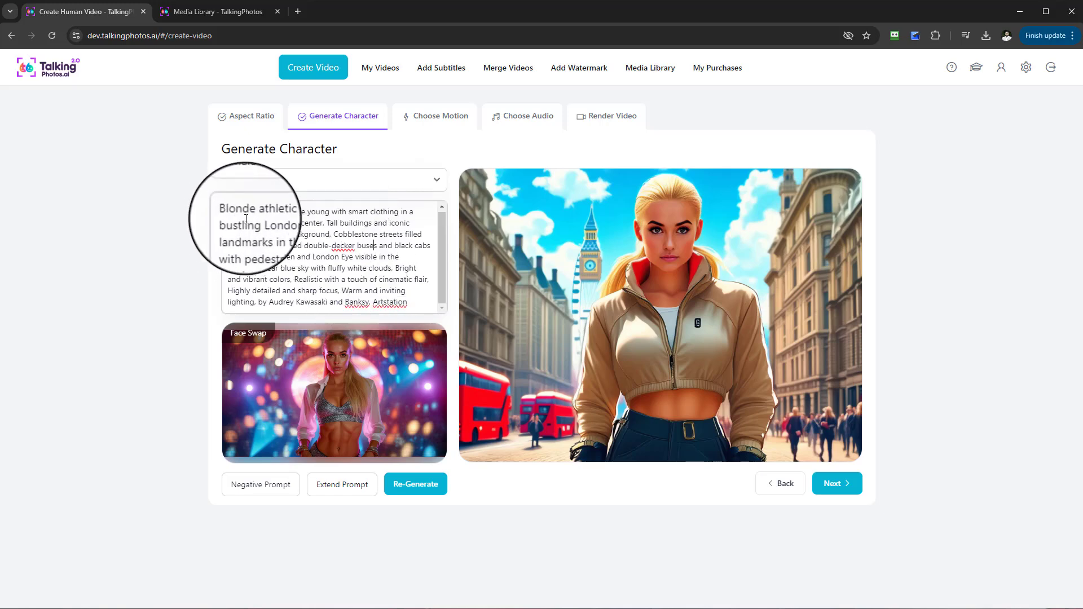
pyautogui.moveTo(229, 212); pyautogui.dragTo(440, 289)
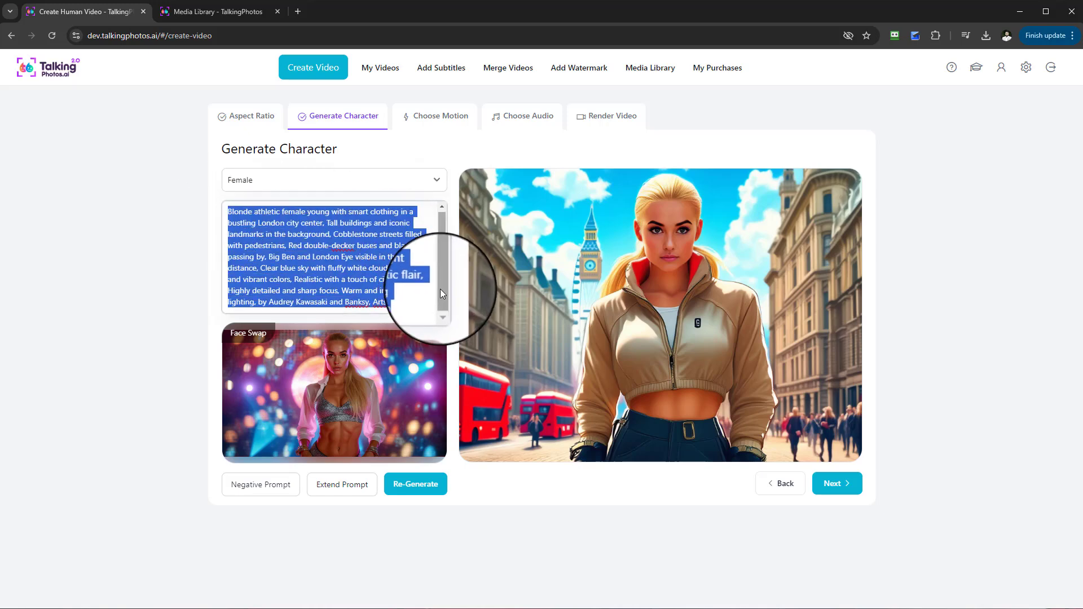
pyautogui.click(411, 223)
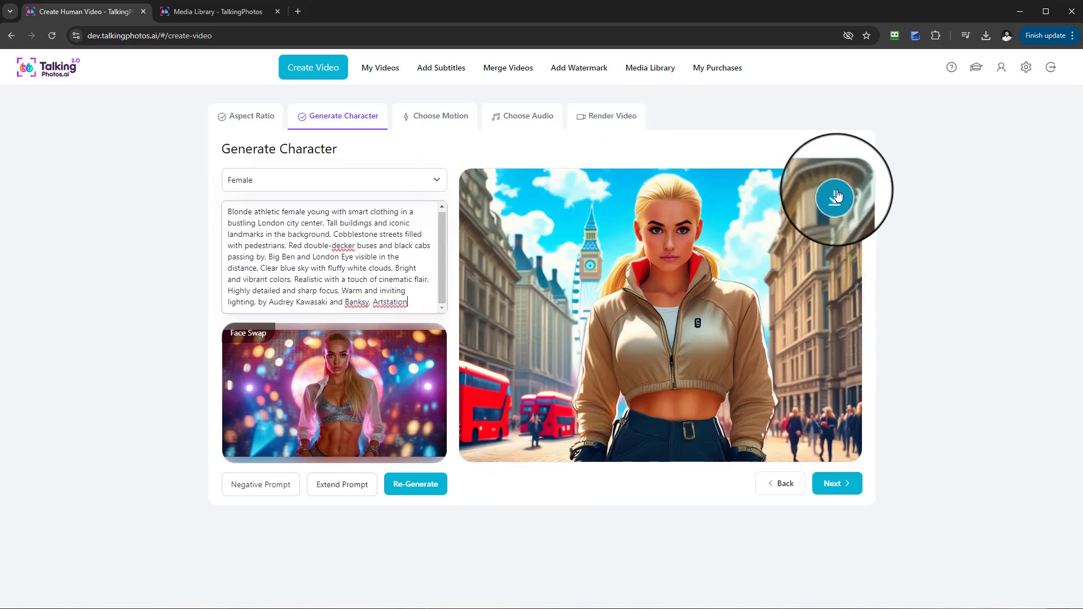
pyautogui.click(427, 488)
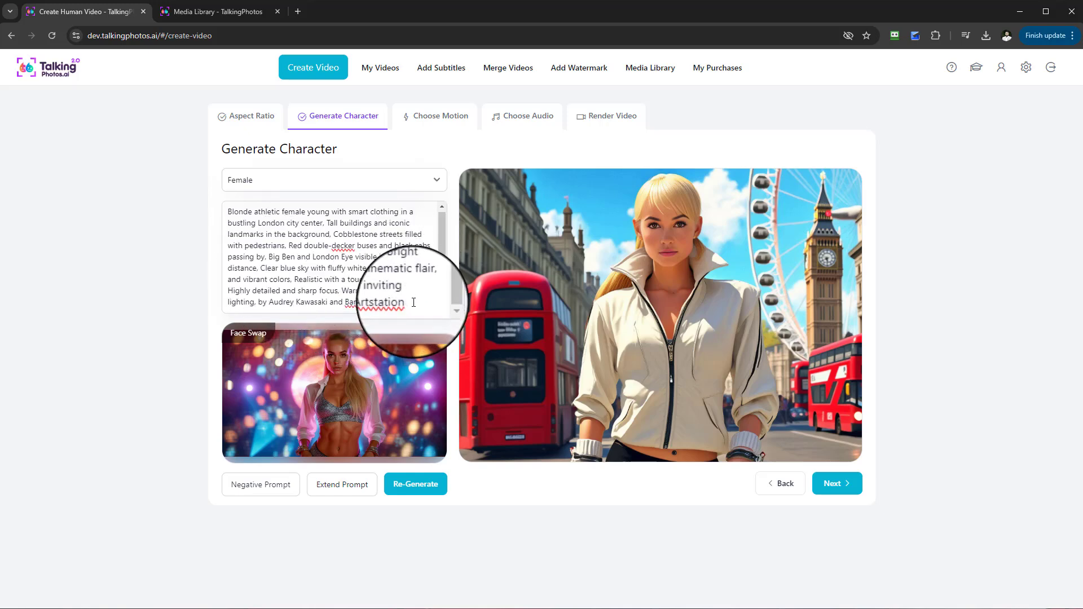
# Remove the artist names and Artstation after "Warm and inviting lighting" in the prompt, and re-generate the character
pyautogui.moveTo(413, 302); pyautogui.dragTo(256, 306)
pyautogui.press('BackSpace')
pyautogui.press('BackSpace')
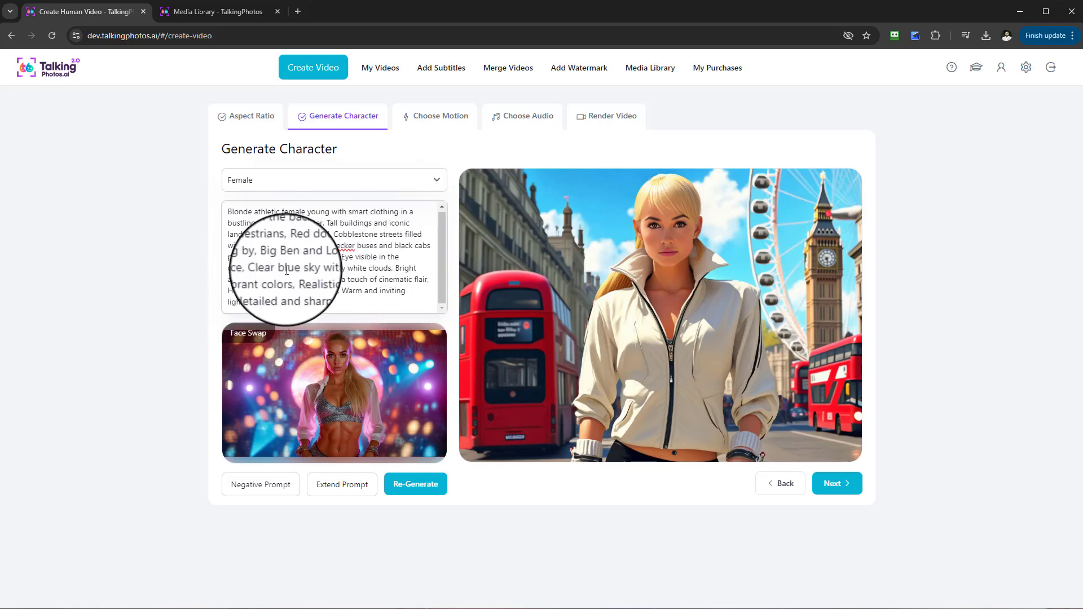
pyautogui.click(431, 485)
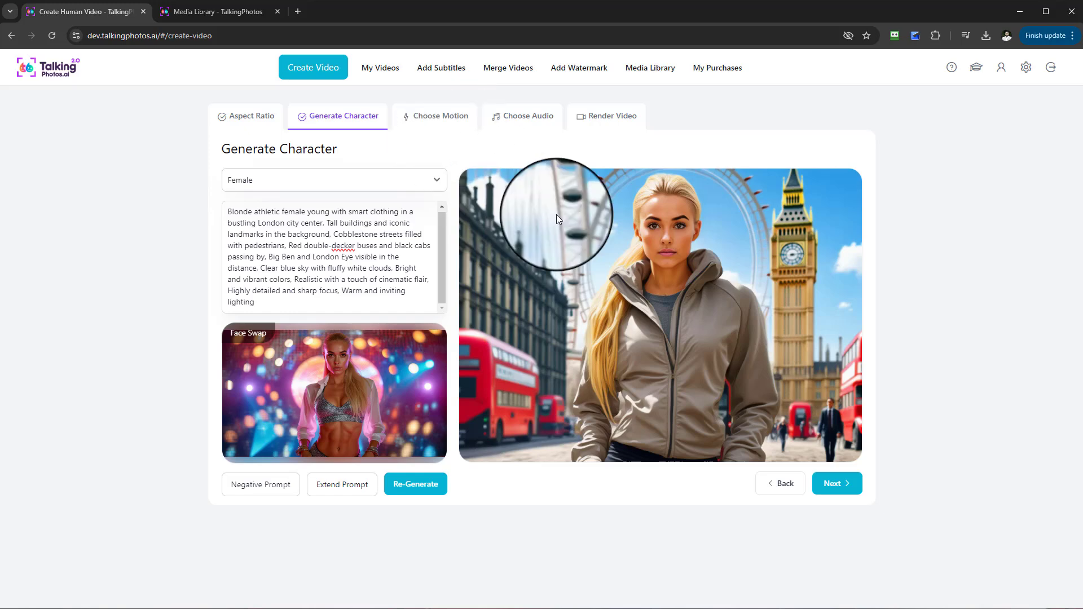
# Accept the generated character, continue to the motion selection, and look through the available motions
pyautogui.click(834, 483)
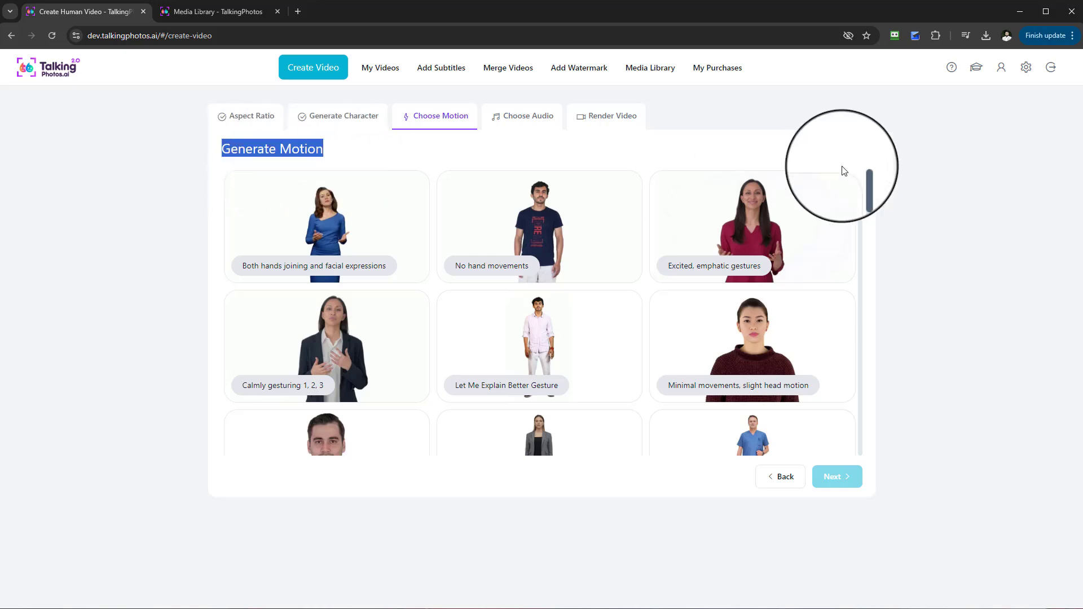
pyautogui.moveTo(861, 183); pyautogui.dragTo(862, 188)
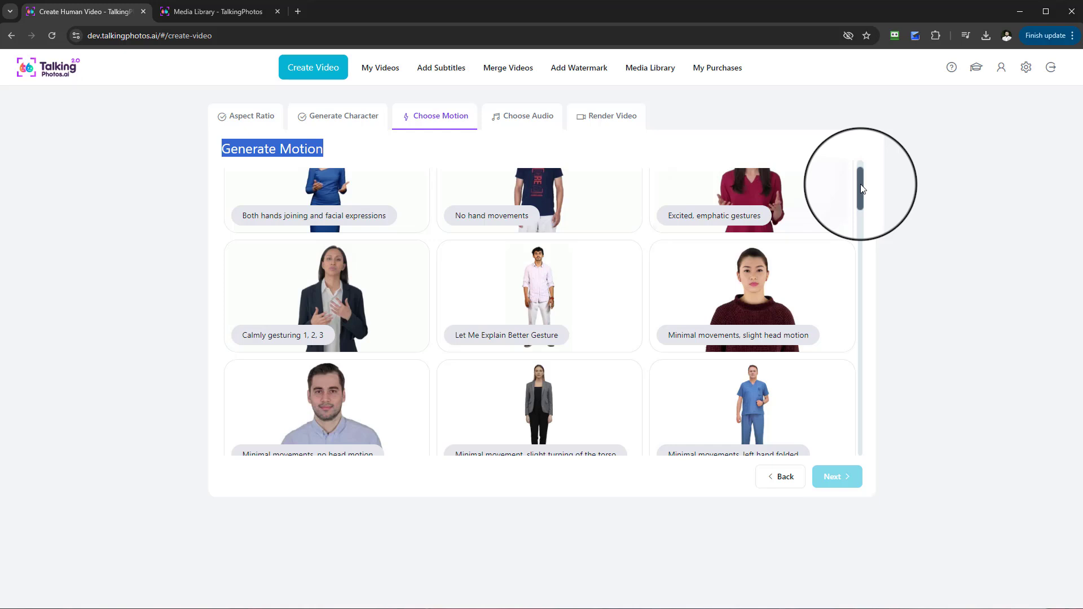
pyautogui.moveTo(861, 188); pyautogui.dragTo(870, 152)
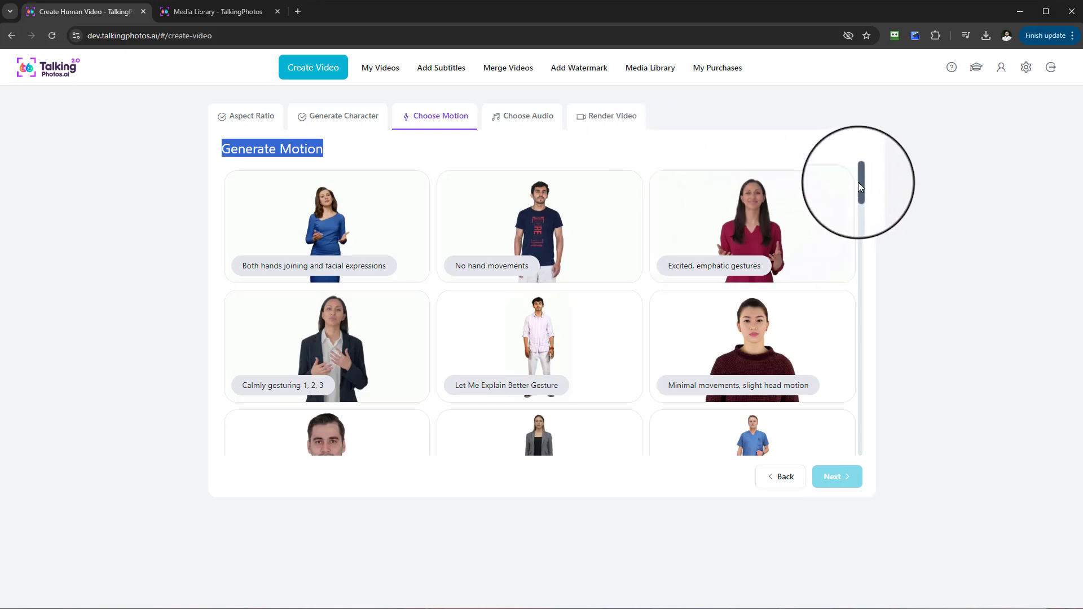
pyautogui.moveTo(861, 188); pyautogui.dragTo(861, 189)
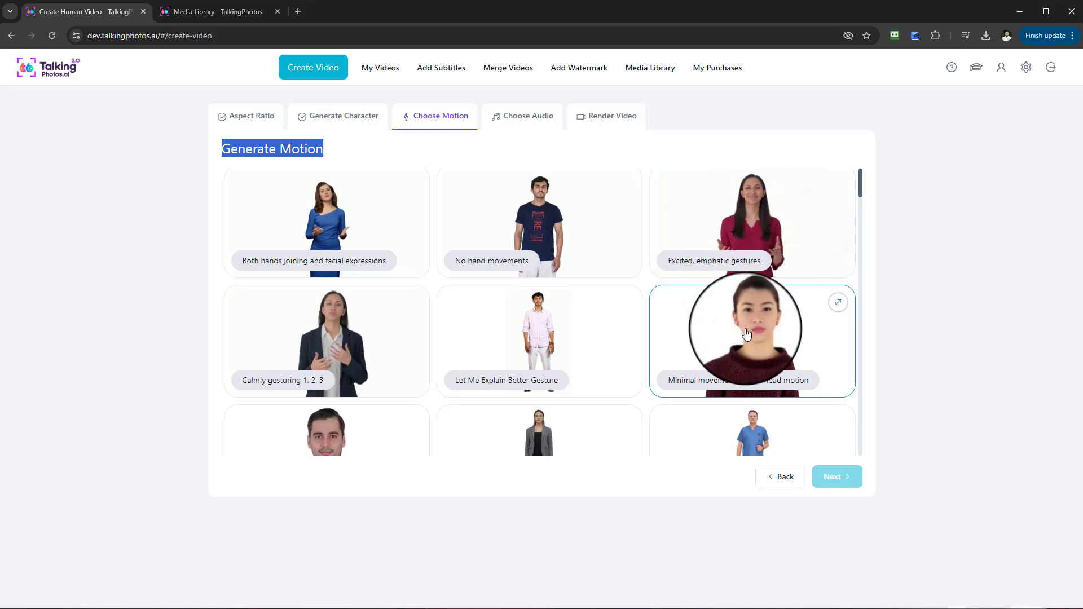
pyautogui.moveTo(863, 190); pyautogui.dragTo(864, 307)
pyautogui.click(281, 305)
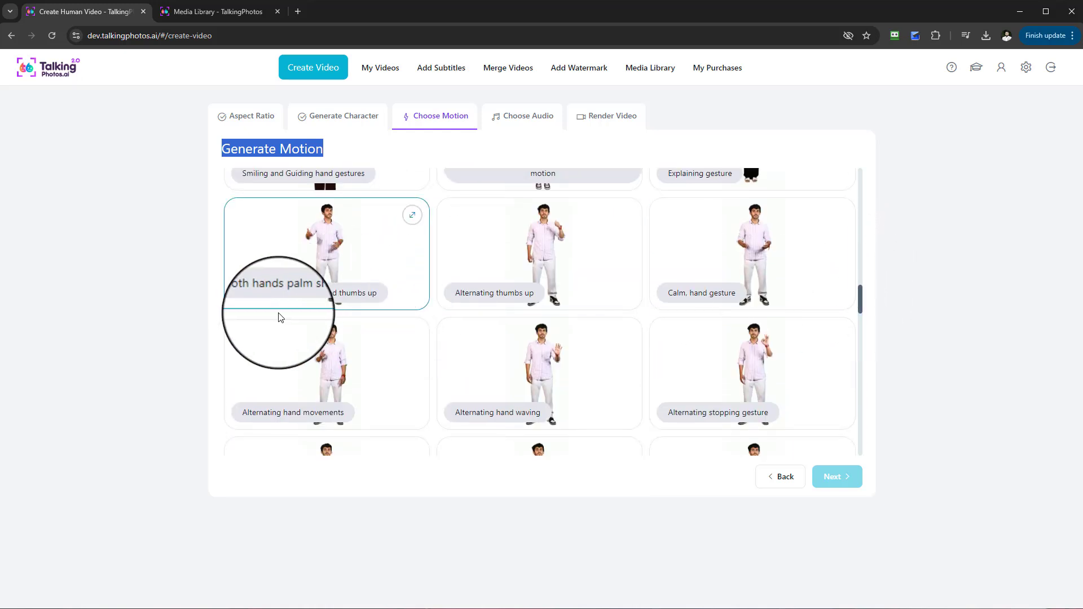
pyautogui.scroll(-4, 395, 308)
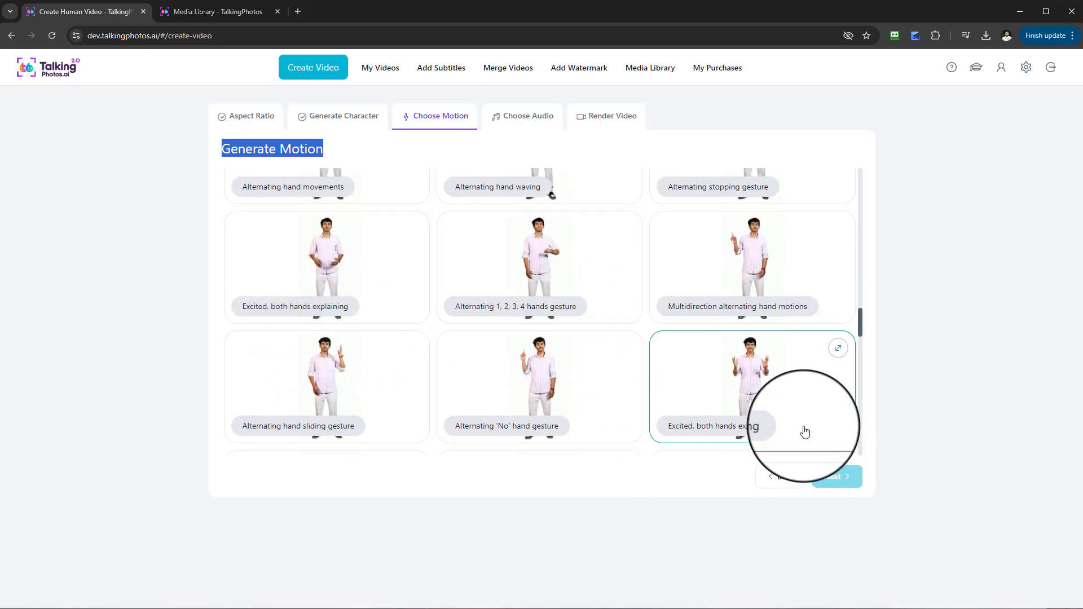
pyautogui.scroll(-2, 778, 430)
pyautogui.scroll(-2, 750, 359)
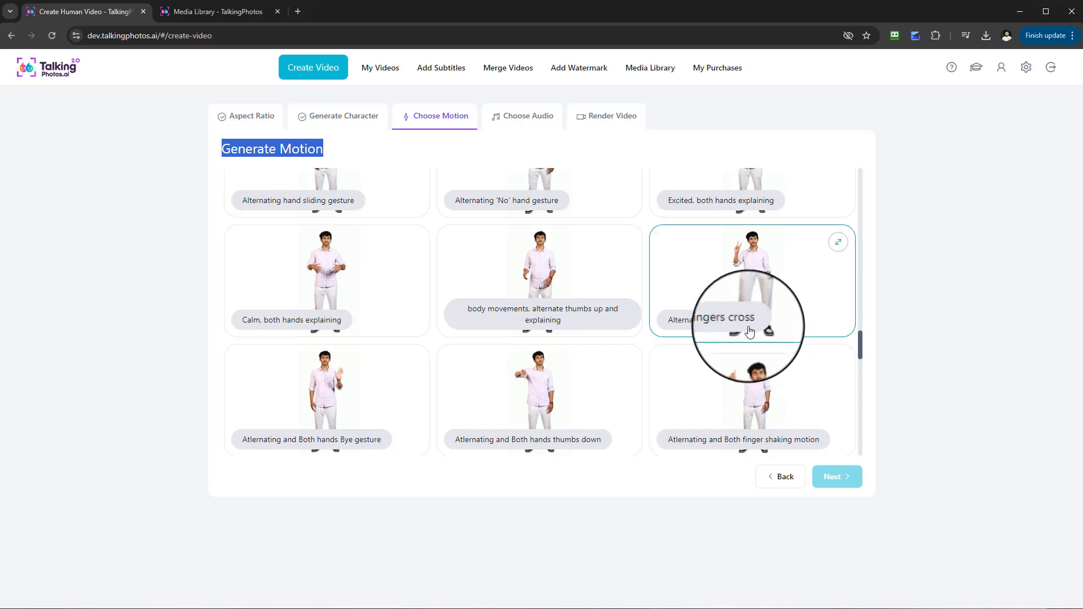
pyautogui.moveTo(859, 353); pyautogui.dragTo(861, 183)
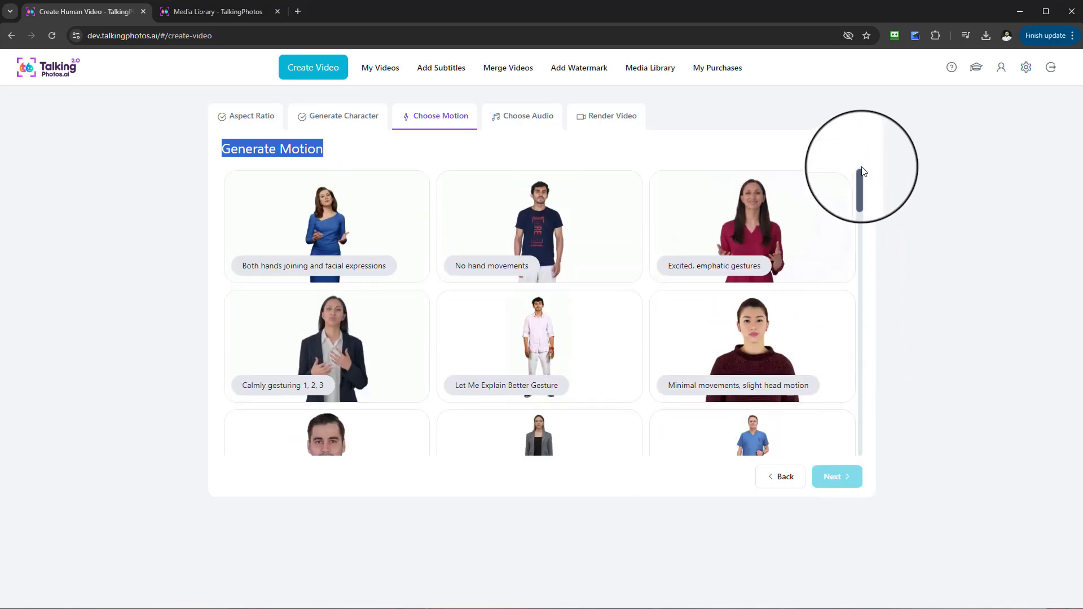
# Preview the "Calmly gesturing 1, 2, 3" motion and close the preview
pyautogui.moveTo(633, 189)
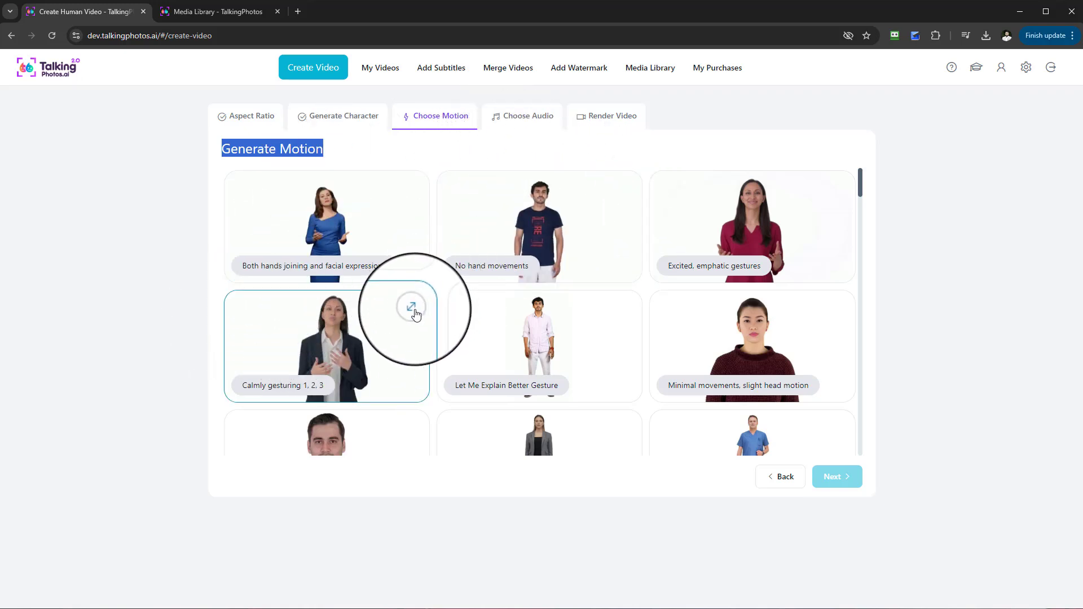
pyautogui.click(411, 308)
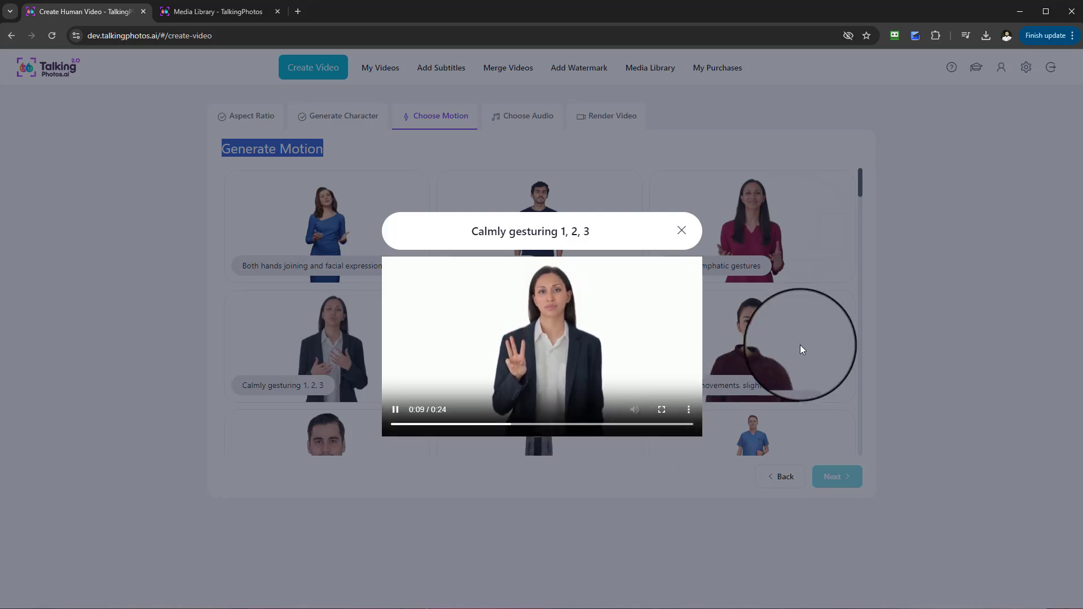
pyautogui.click(680, 230)
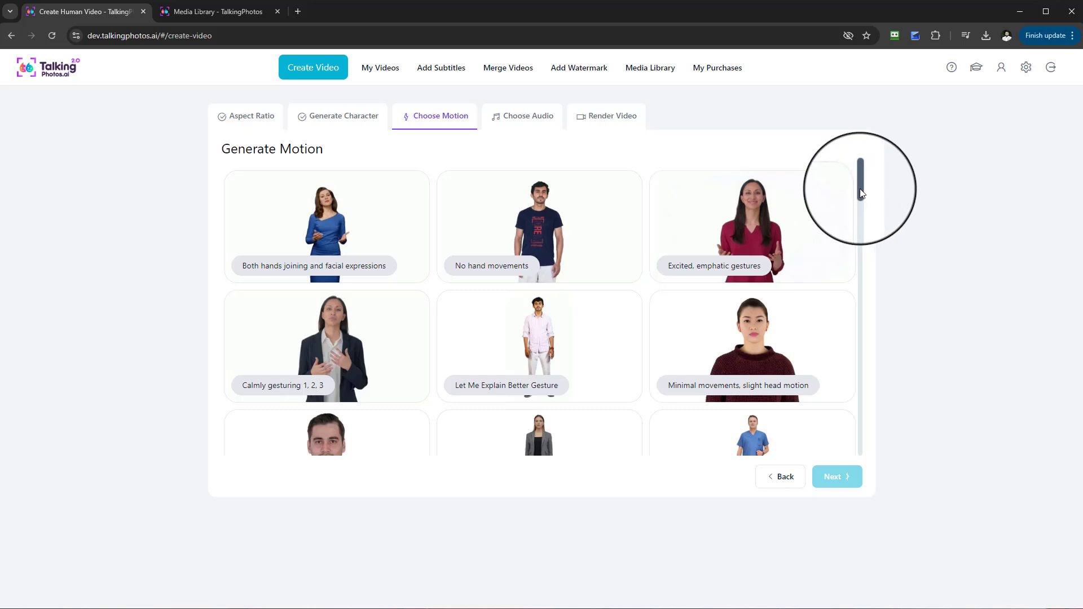
# Find the "Excited, both hands waving" motion, play its preview and close it
pyautogui.moveTo(861, 194)
pyautogui.mouseDown()
pyautogui.moveTo(865, 218)
pyautogui.moveTo(872, 177)
pyautogui.mouseUp()
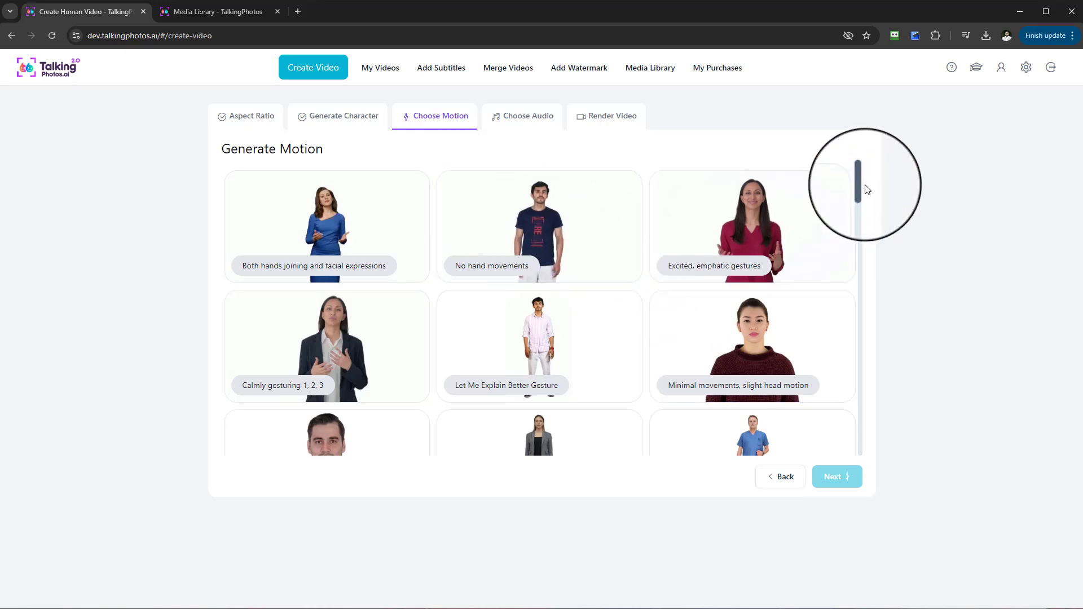
pyautogui.moveTo(864, 185); pyautogui.dragTo(851, 271)
pyautogui.scroll(-2, 790, 248)
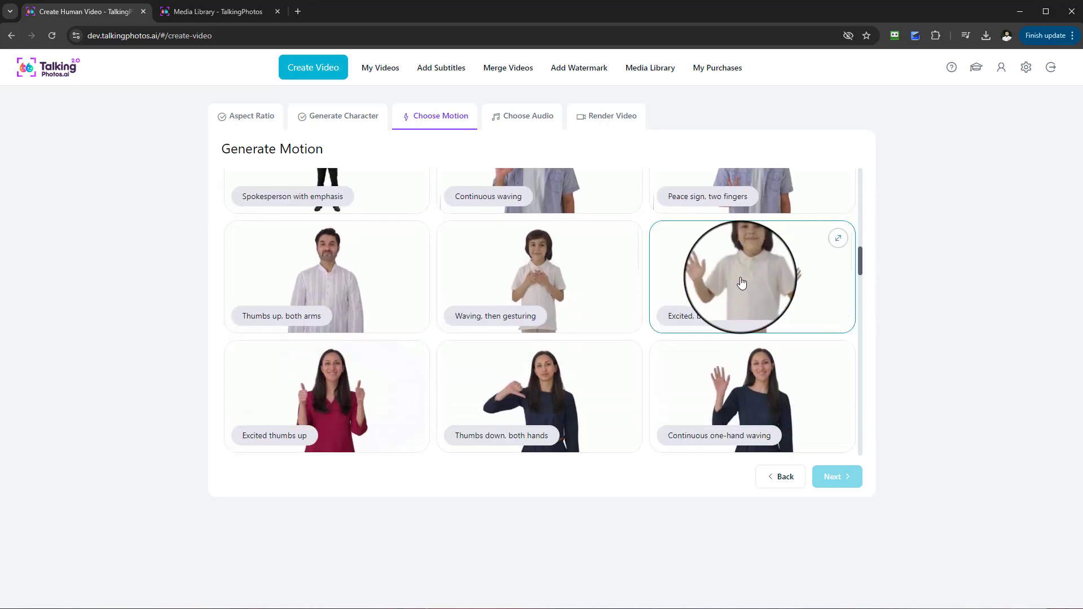
pyautogui.click(837, 238)
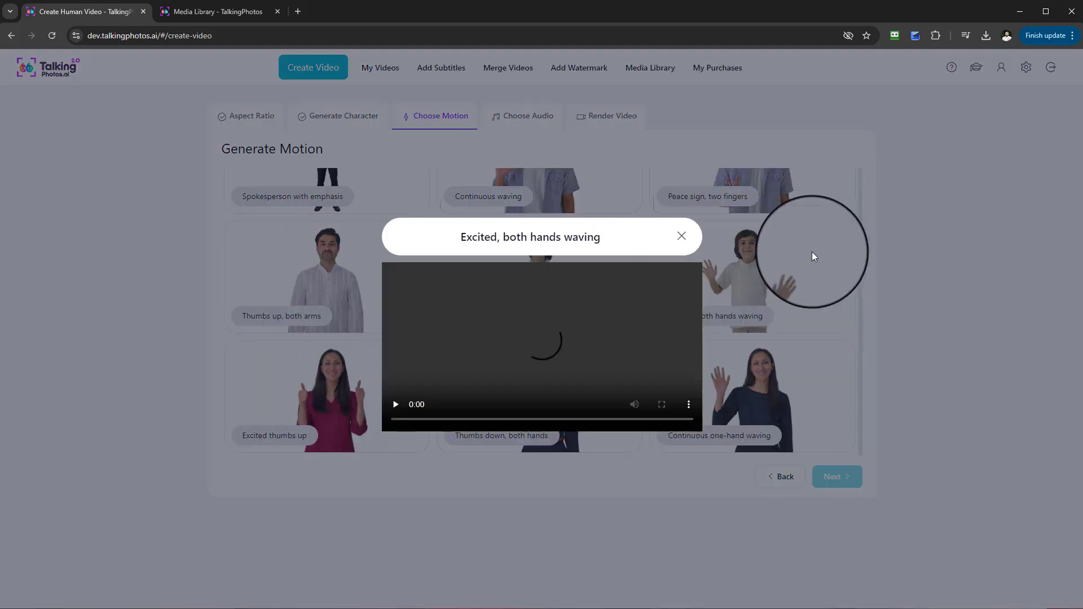
pyautogui.click(406, 413)
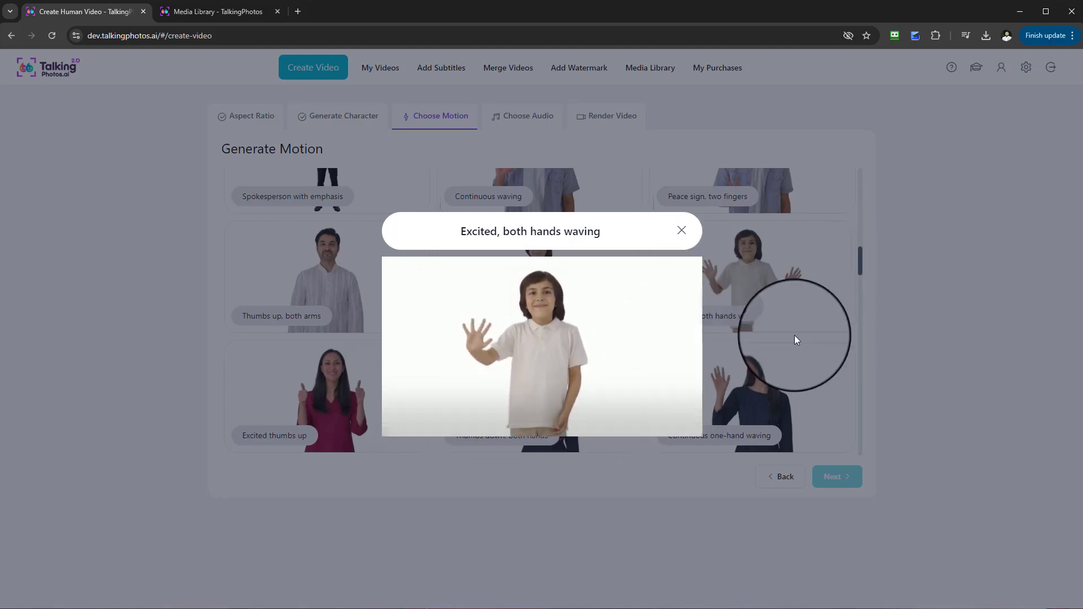
pyautogui.click(699, 235)
# Preview the "No hand movements" motion and close the preview
pyautogui.scroll(-5, 575, 382)
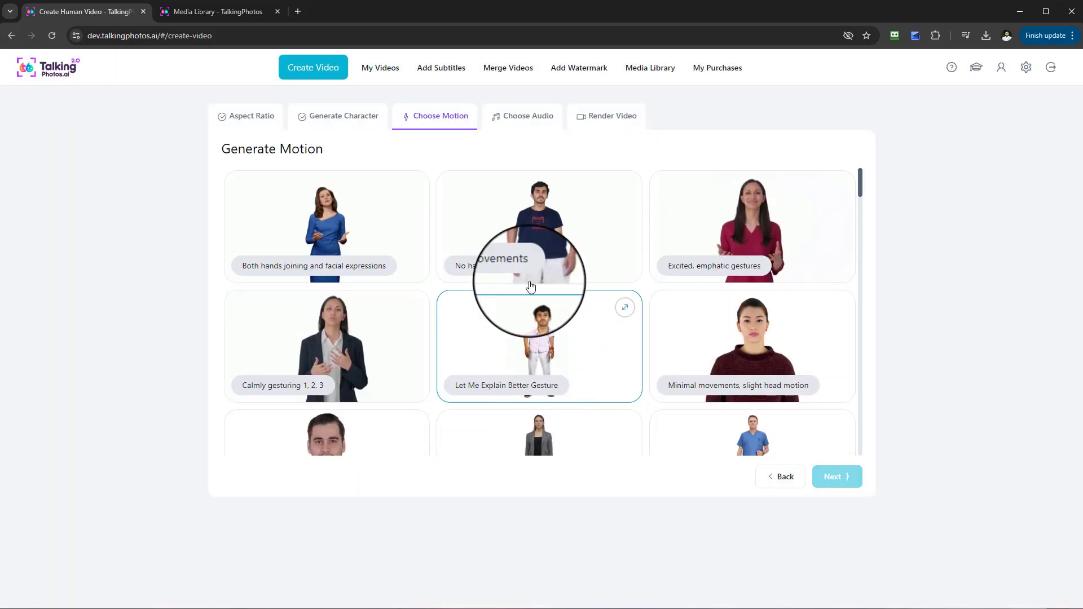
pyautogui.click(636, 181)
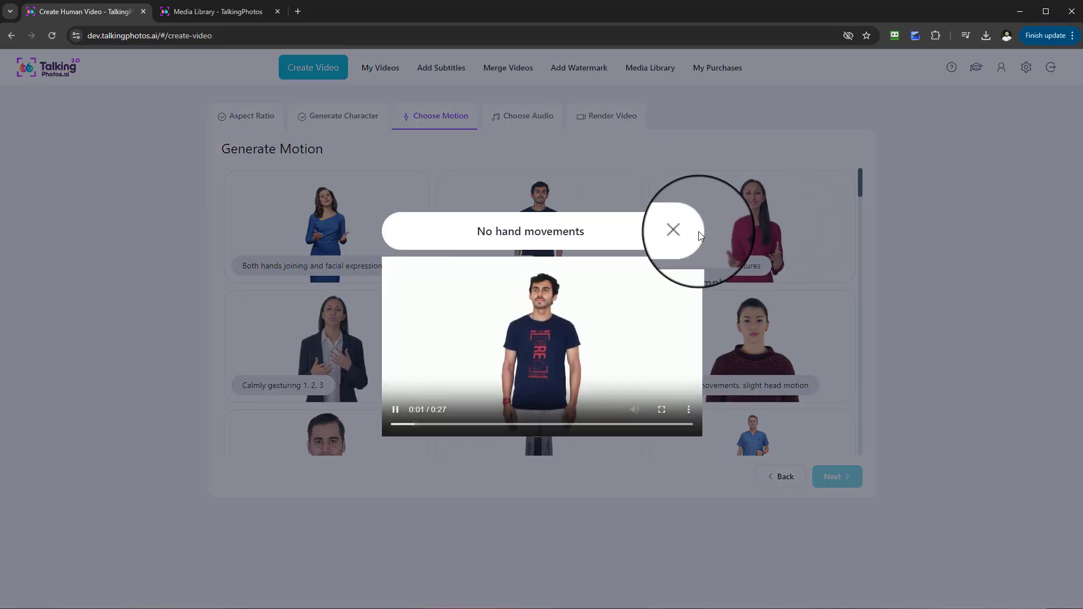
pyautogui.click(682, 231)
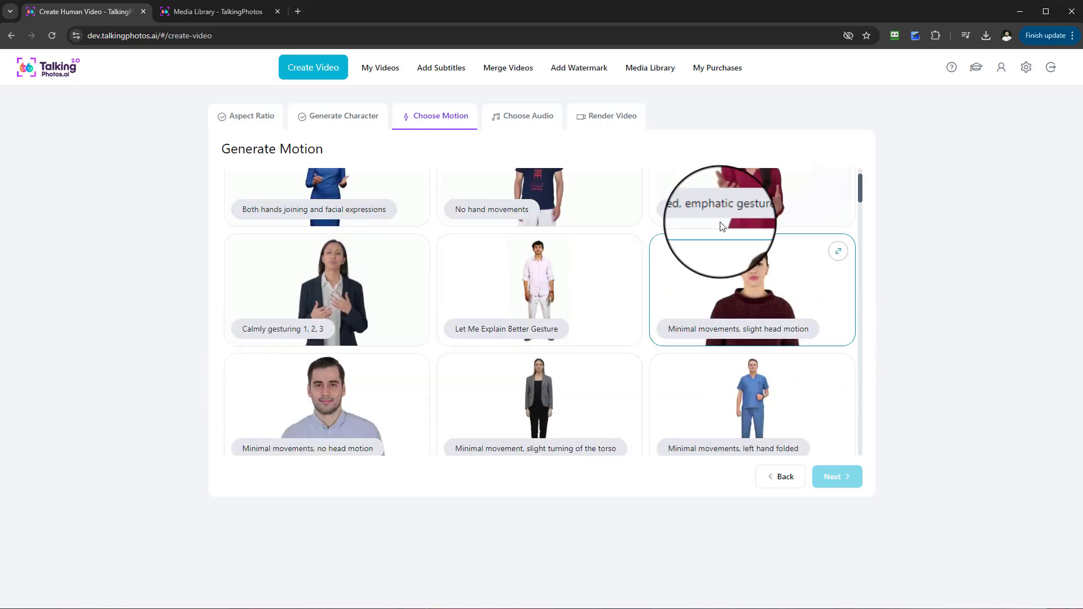
# Preview the "Both hands joining and facial expressions" motion, skipping through its video, and close the preview
pyautogui.scroll(-1, 733, 237)
pyautogui.scroll(-1, 711, 288)
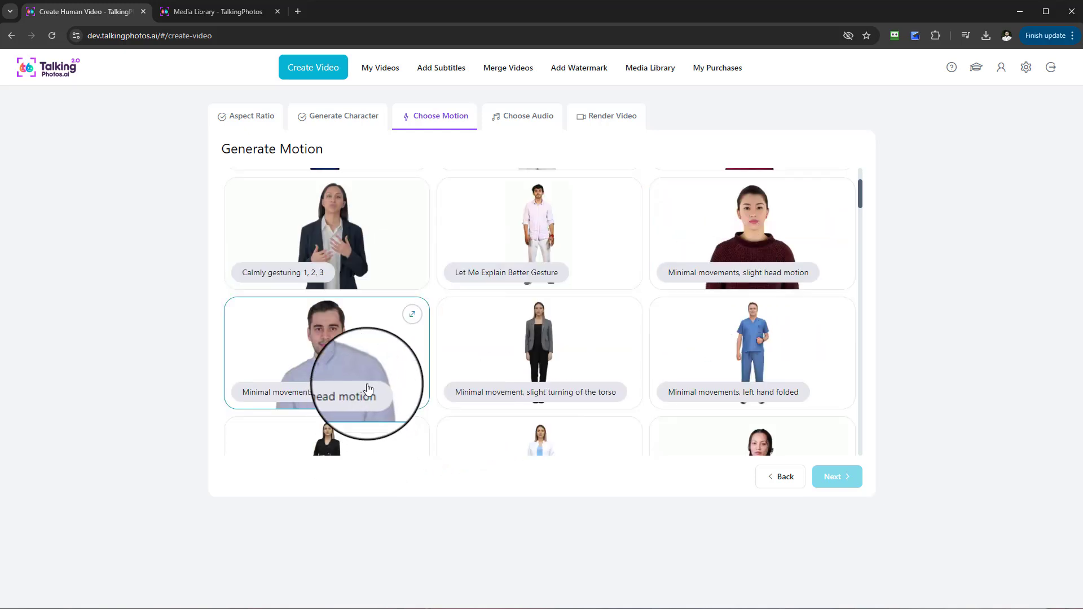
pyautogui.scroll(2, 372, 350)
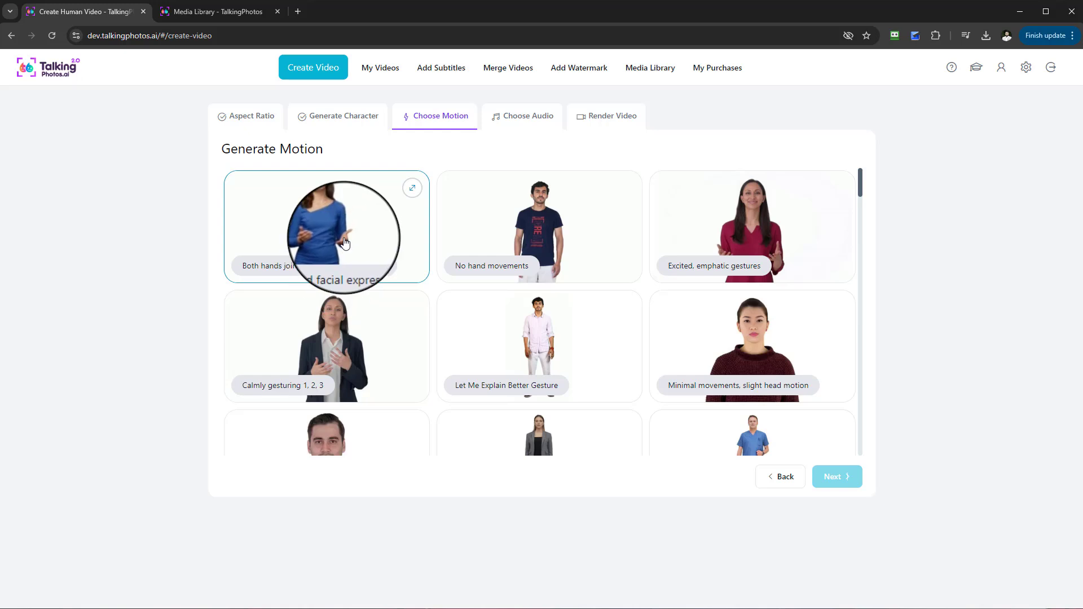
pyautogui.click(412, 188)
pyautogui.click(392, 401)
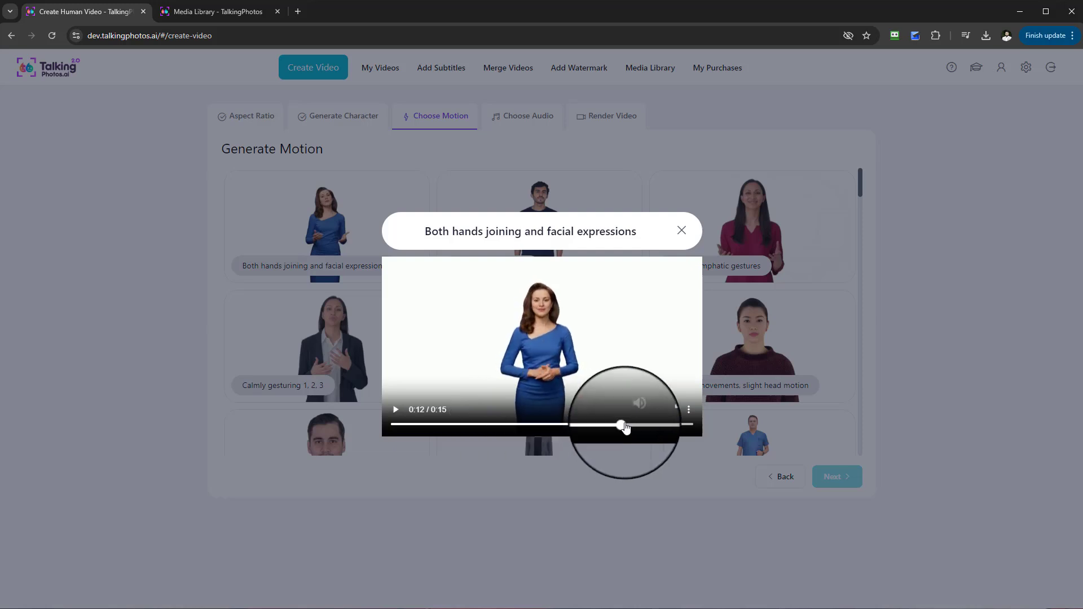
pyautogui.click(682, 230)
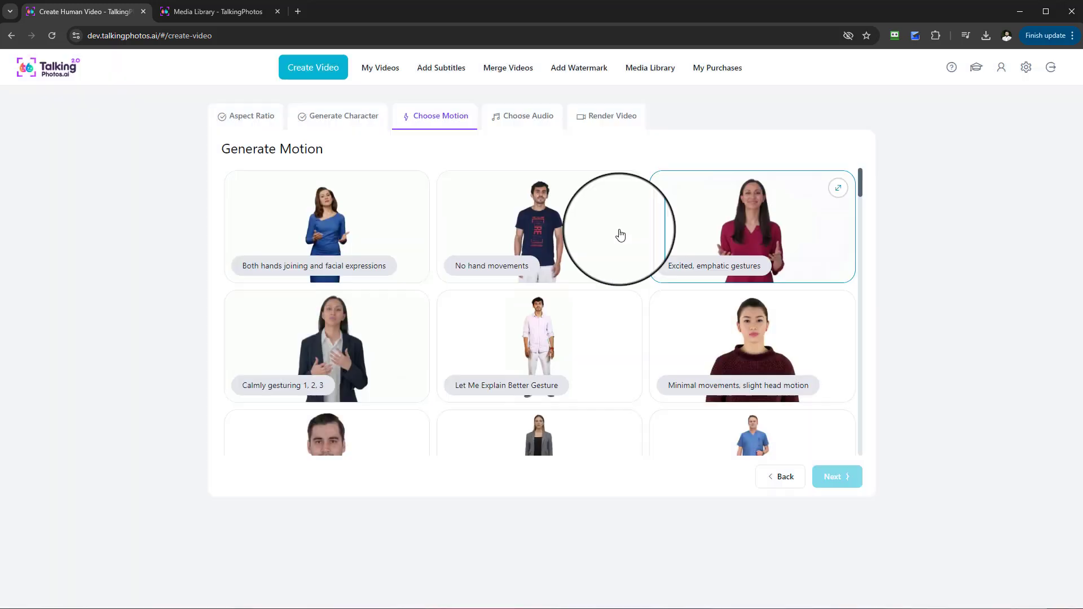
# Choose the "Both hands joining and facial expressions" motion and continue to the audio stage with Text to Speech as the source
pyautogui.click(353, 228)
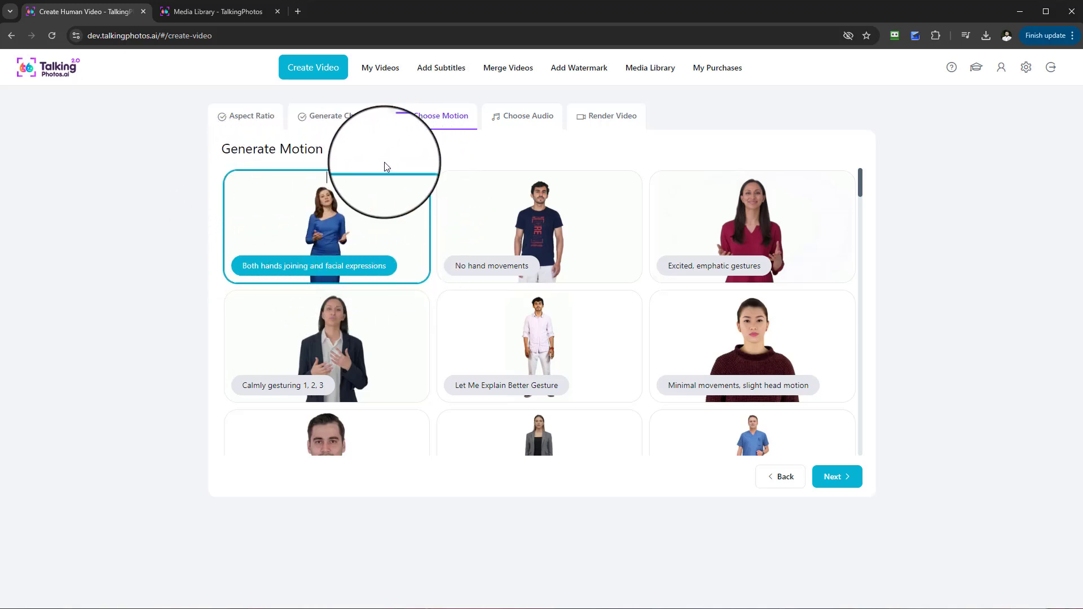
pyautogui.click(841, 477)
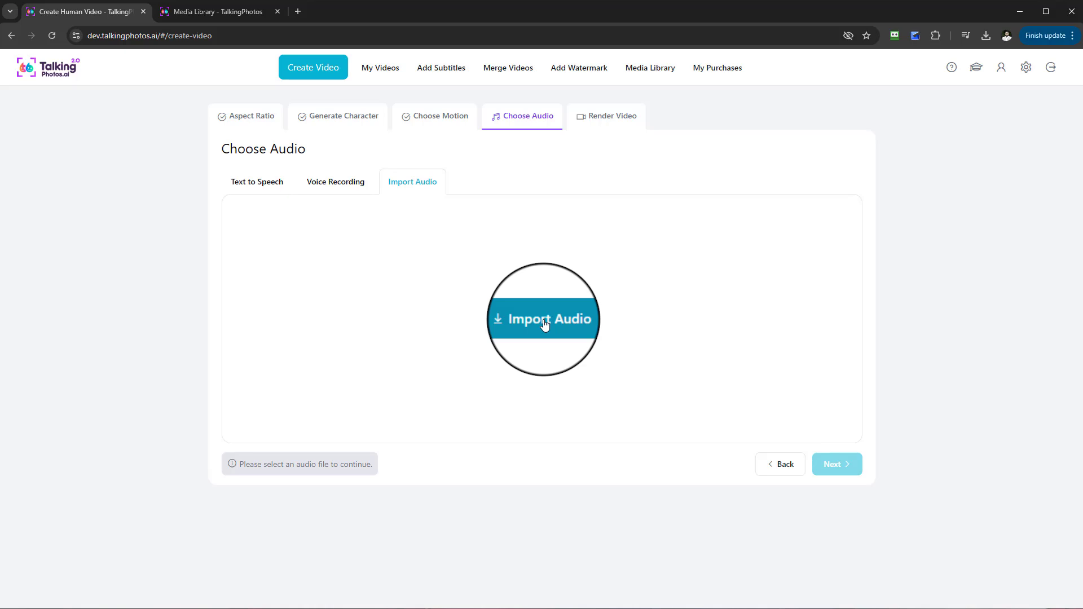
pyautogui.click(270, 183)
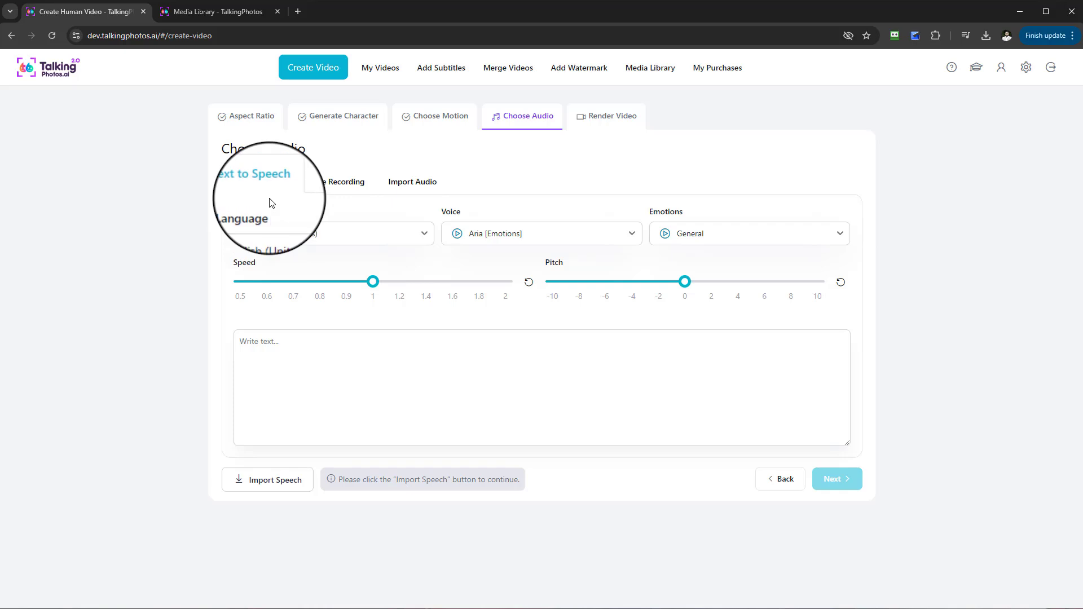
pyautogui.click(249, 338)
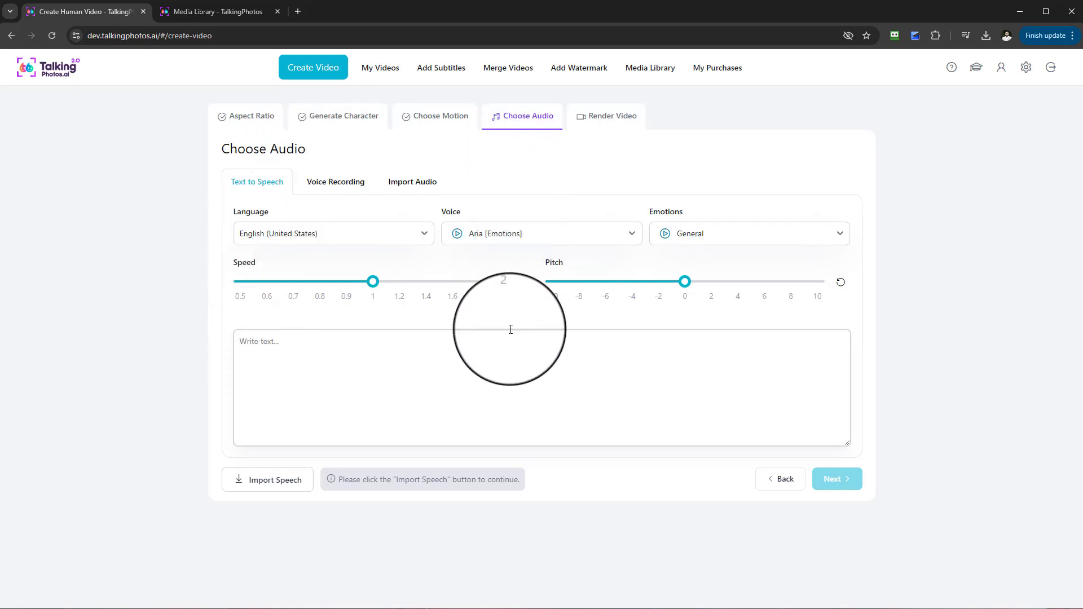
pyautogui.click(469, 332)
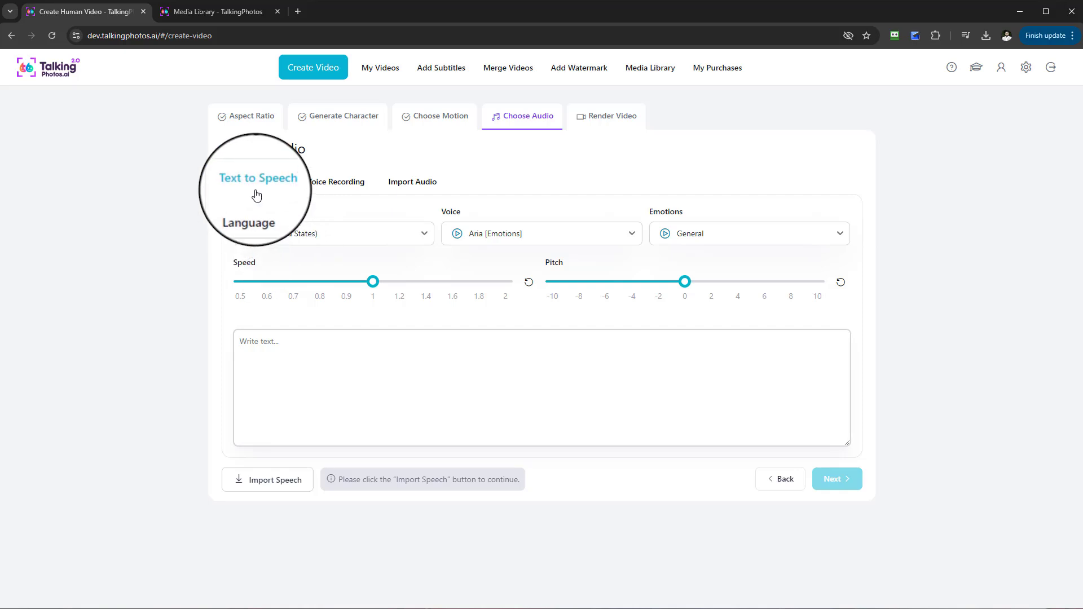
# Look through the available text-to-speech languages and close the list without changing the selection
pyautogui.click(425, 236)
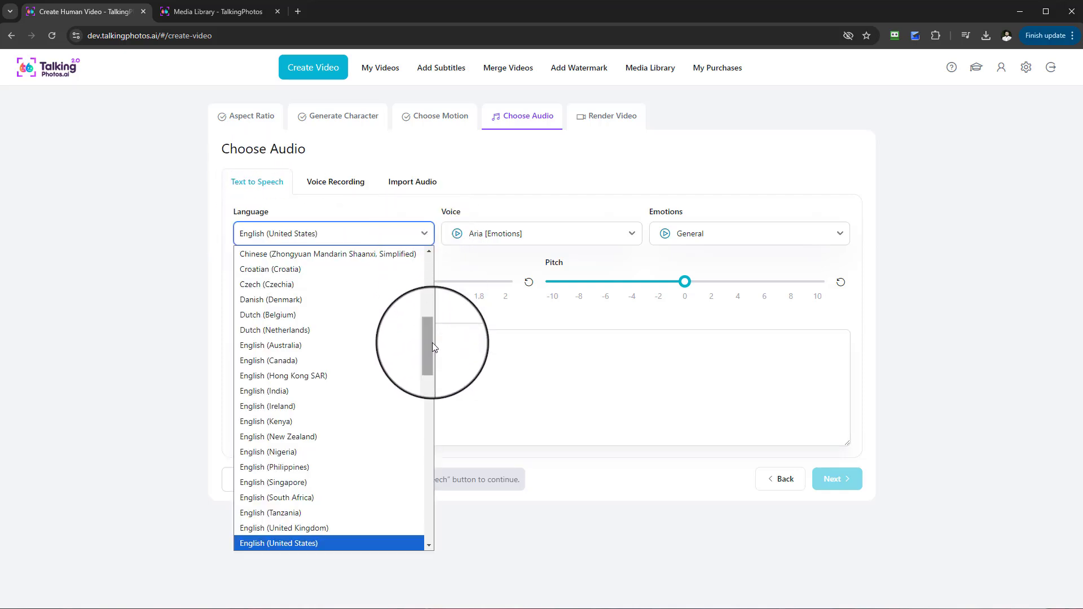
pyautogui.moveTo(431, 347); pyautogui.dragTo(431, 268)
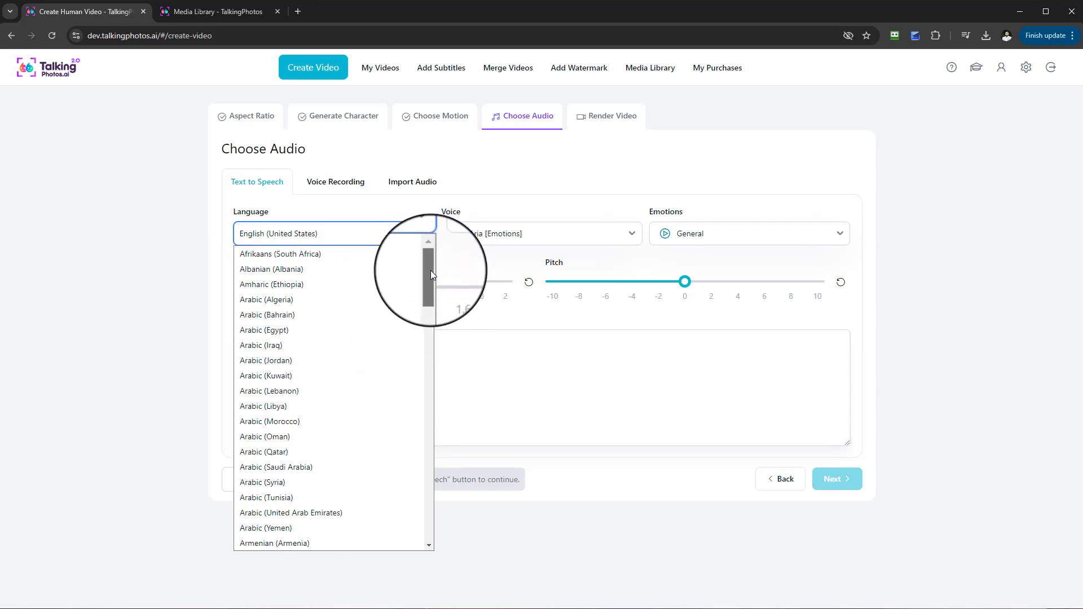
pyautogui.moveTo(431, 273); pyautogui.dragTo(418, 410)
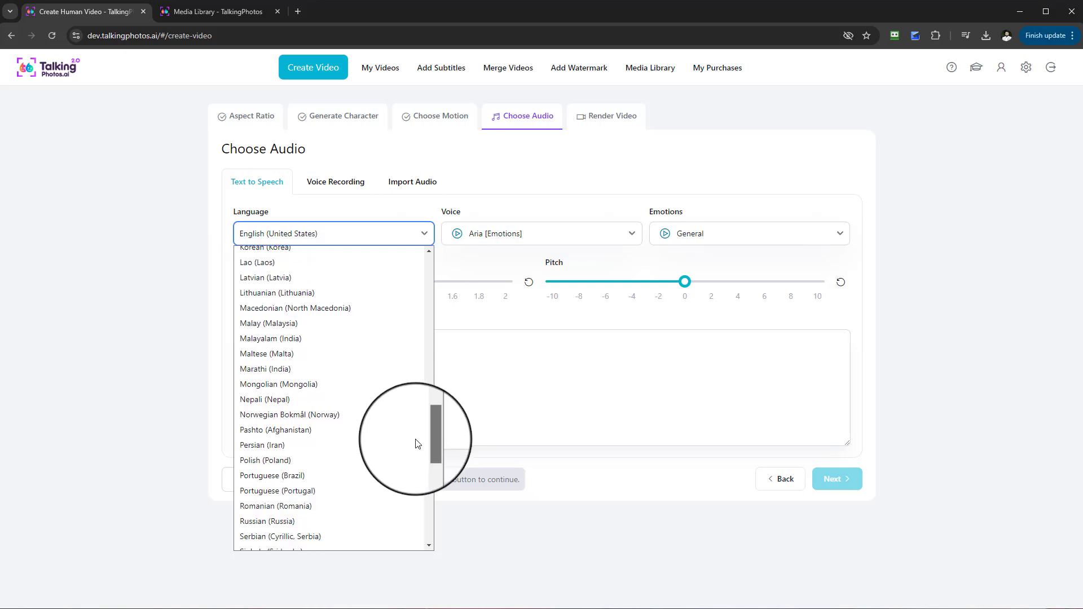
pyautogui.moveTo(418, 451); pyautogui.dragTo(452, 222)
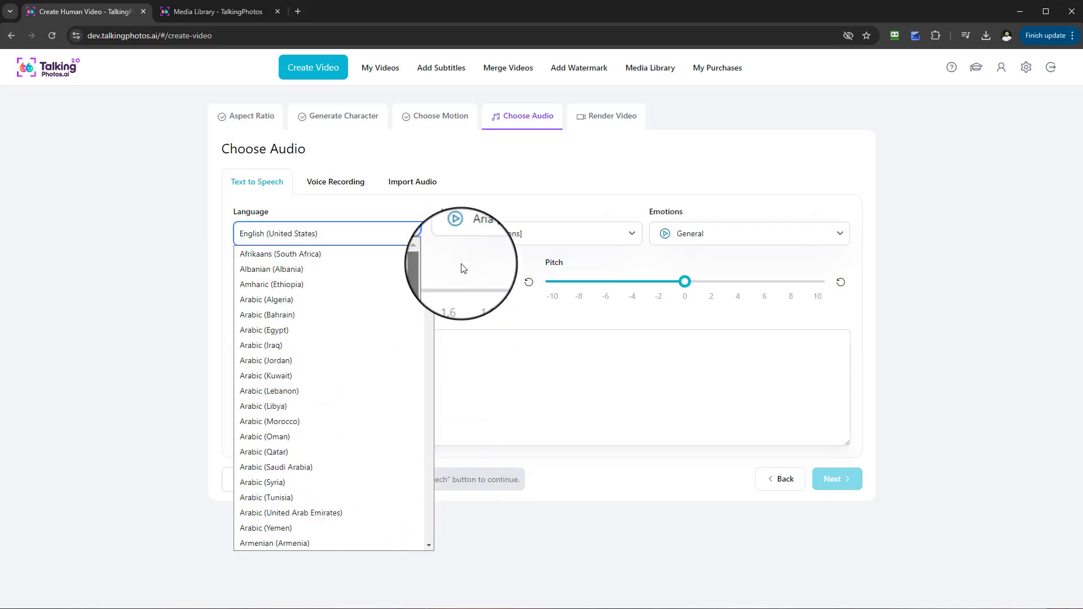
pyautogui.click(490, 201)
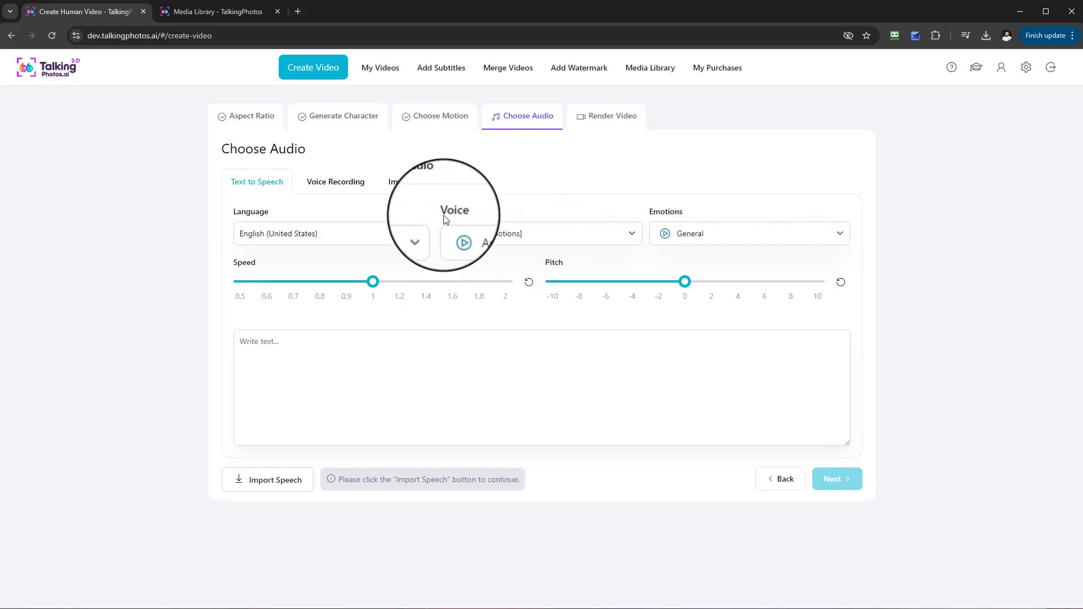
# Look through the voices, try Jane [Emotions] with a sample of the General emotion, and view its emotion options
pyautogui.click(628, 235)
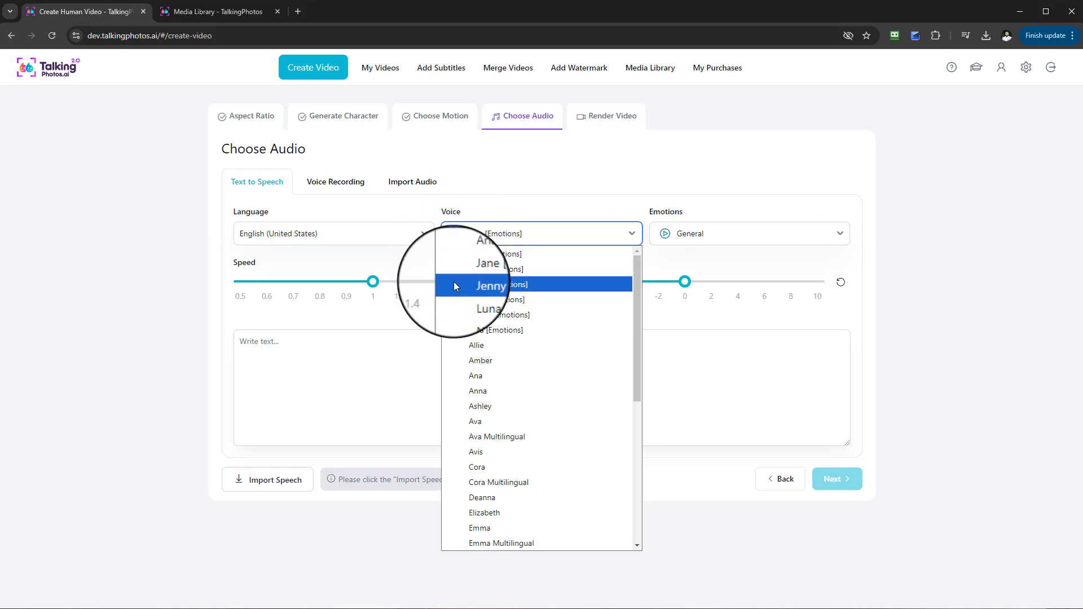
pyautogui.moveTo(638, 327); pyautogui.dragTo(638, 302)
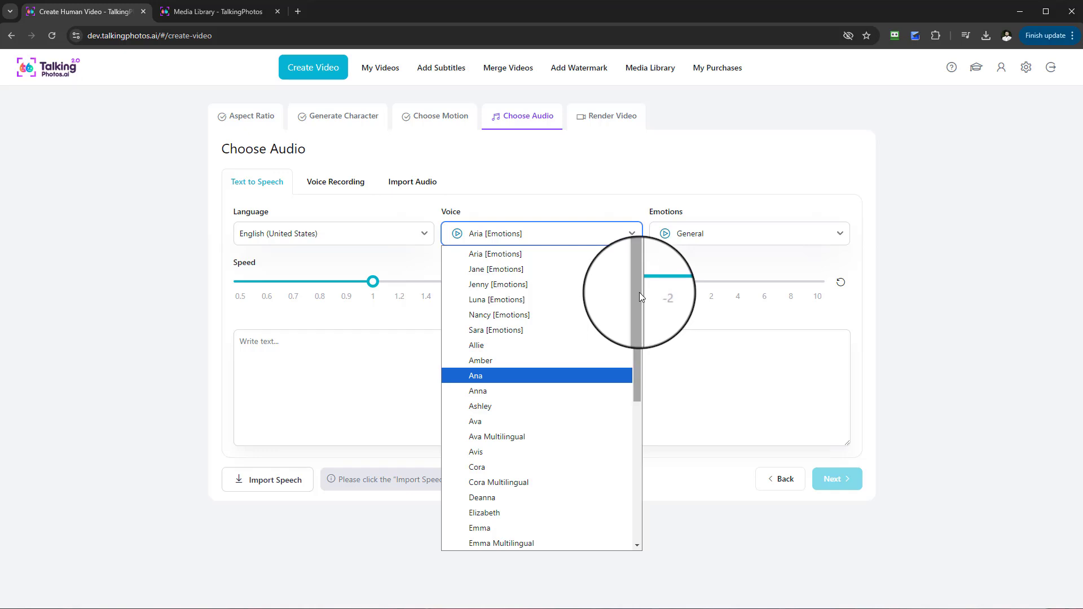
pyautogui.click(639, 228)
pyautogui.click(568, 231)
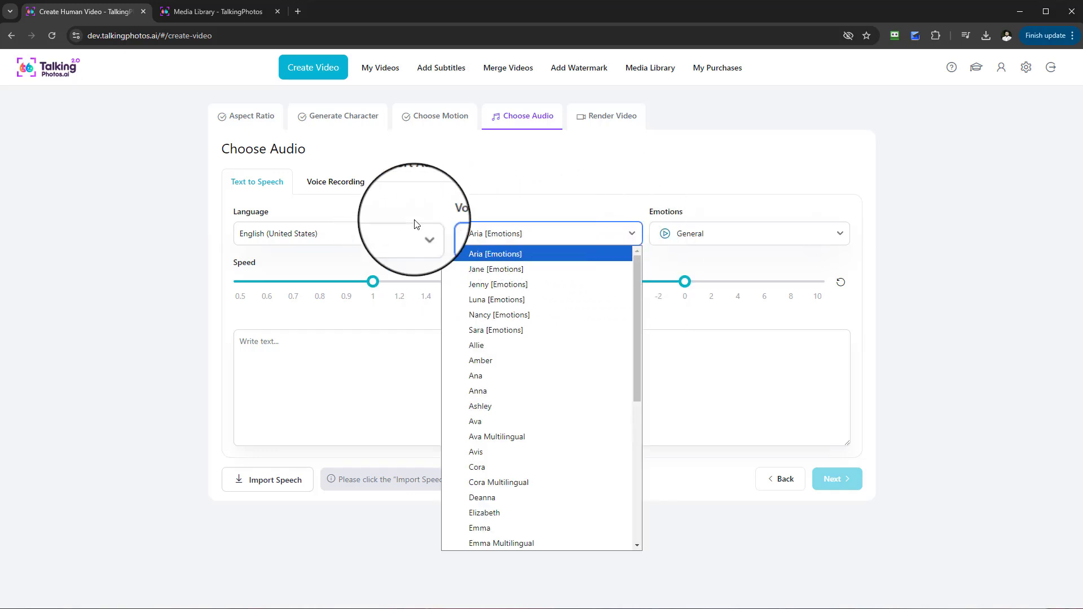
pyautogui.click(514, 273)
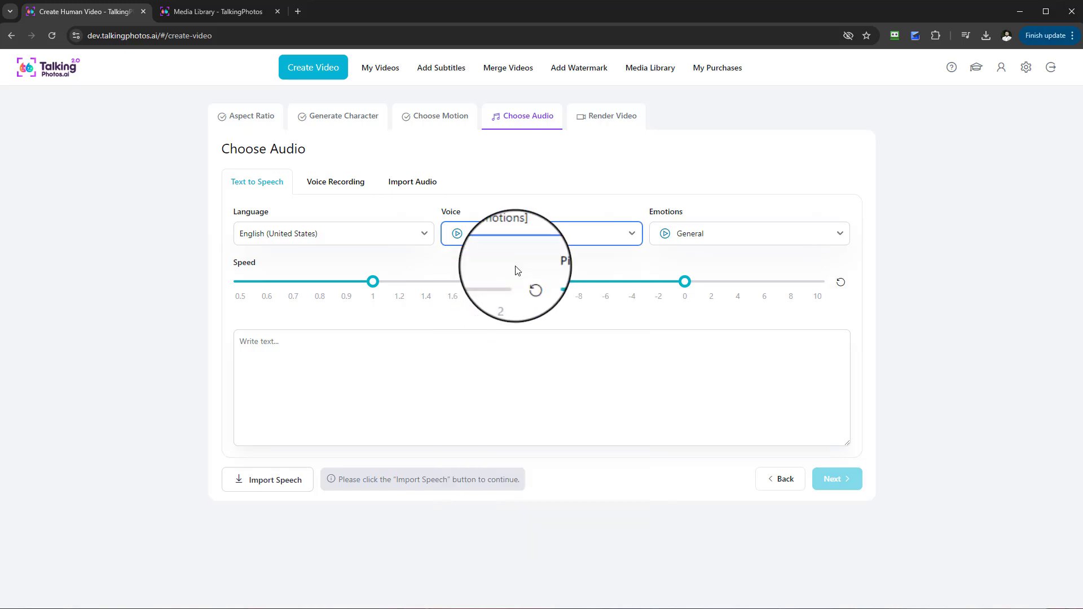
pyautogui.click(664, 235)
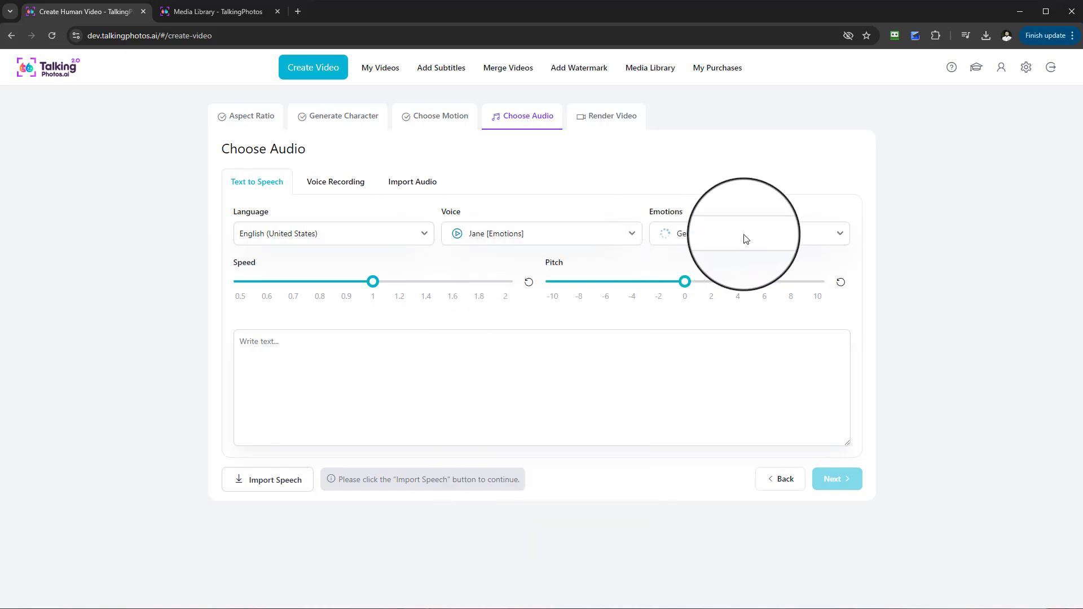
pyautogui.click(786, 241)
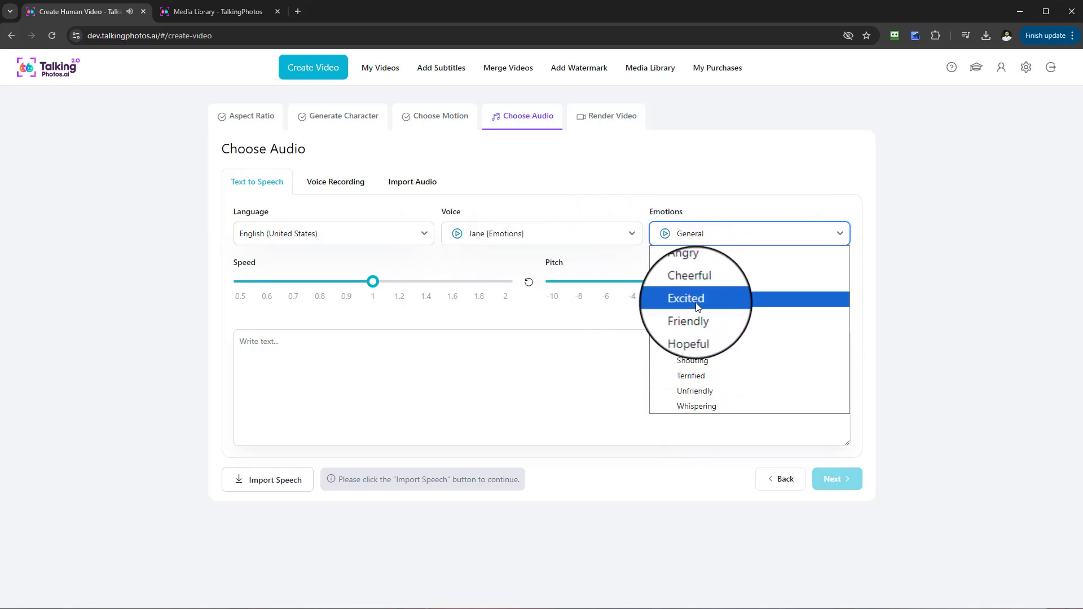
# Try the Allie voice and the Sara [Emotions] voice to compare whether emotions are offered
pyautogui.click(562, 241)
pyautogui.click(530, 344)
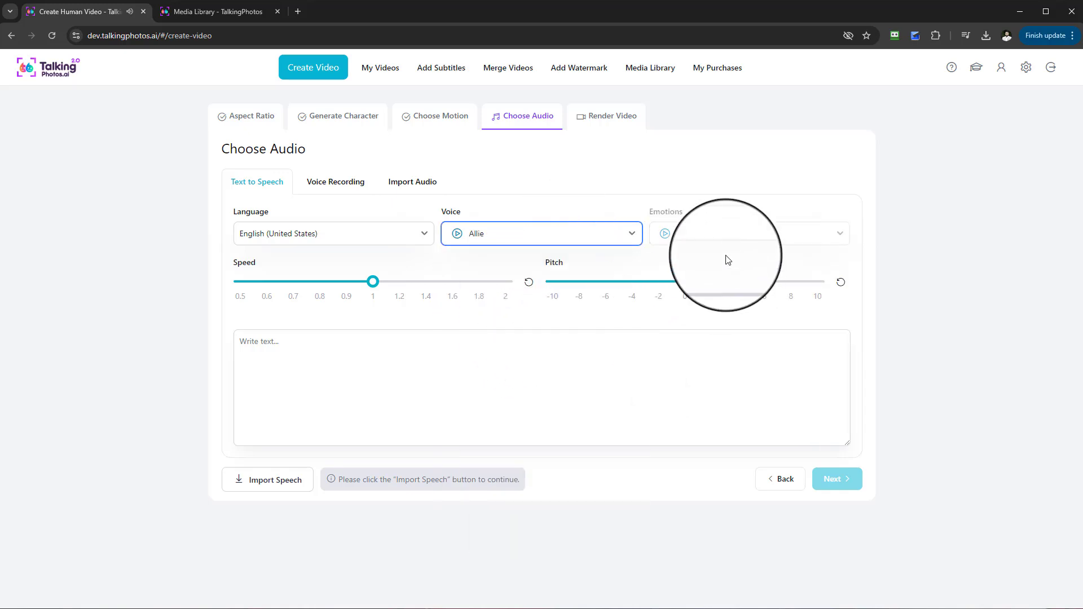
pyautogui.click(562, 237)
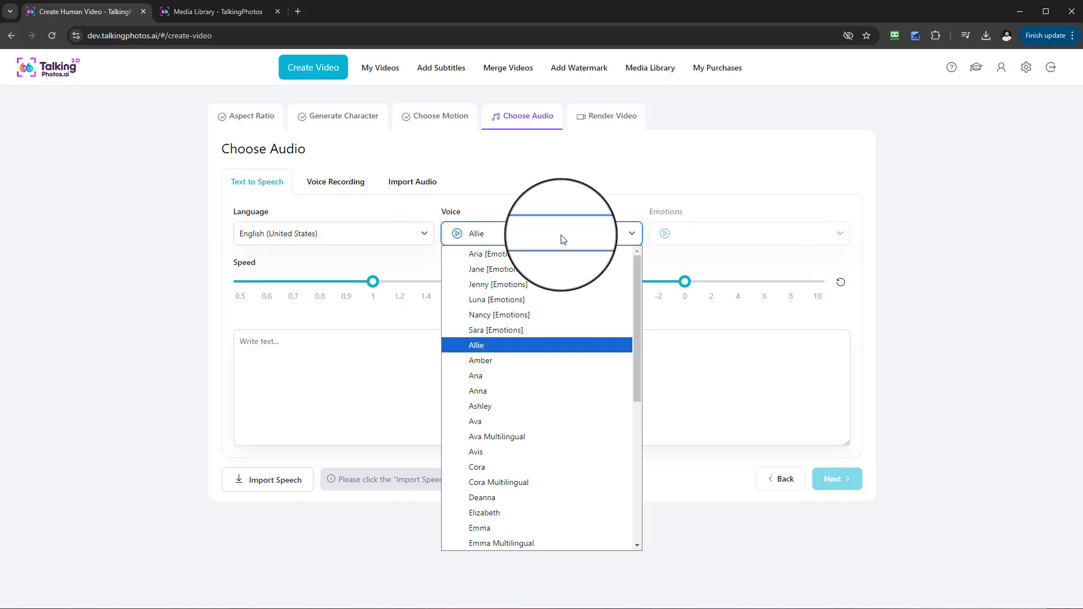
pyautogui.click(525, 332)
# Set the voice to Nancy [Emotions] and look through its emotions, keeping General
pyautogui.click(533, 243)
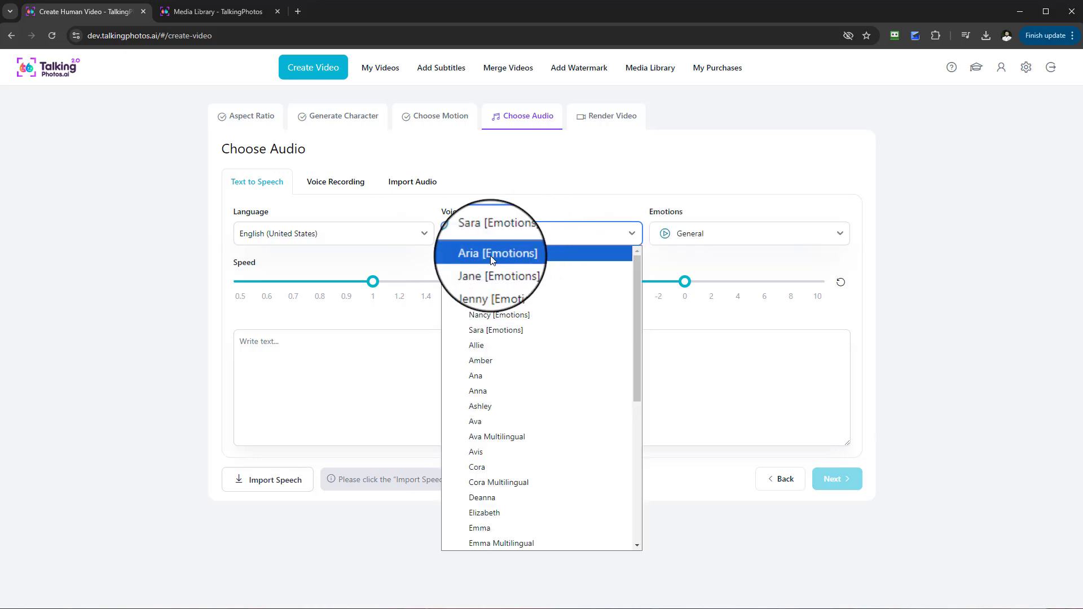
pyautogui.click(507, 319)
pyautogui.click(694, 237)
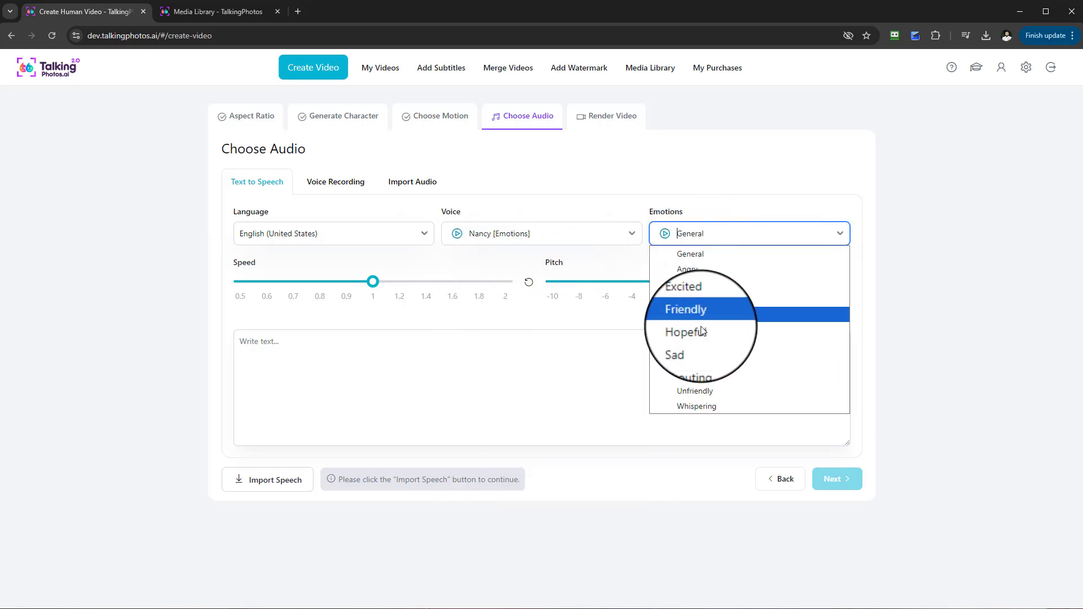
pyautogui.click(596, 240)
pyautogui.click(595, 240)
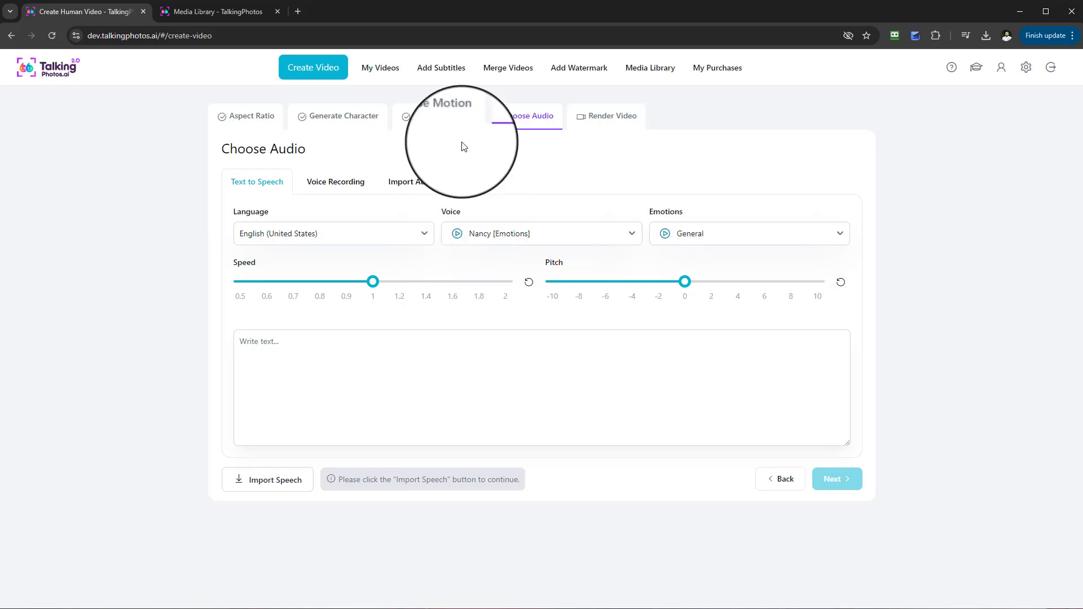
pyautogui.doubleClick(248, 263)
pyautogui.click(257, 267)
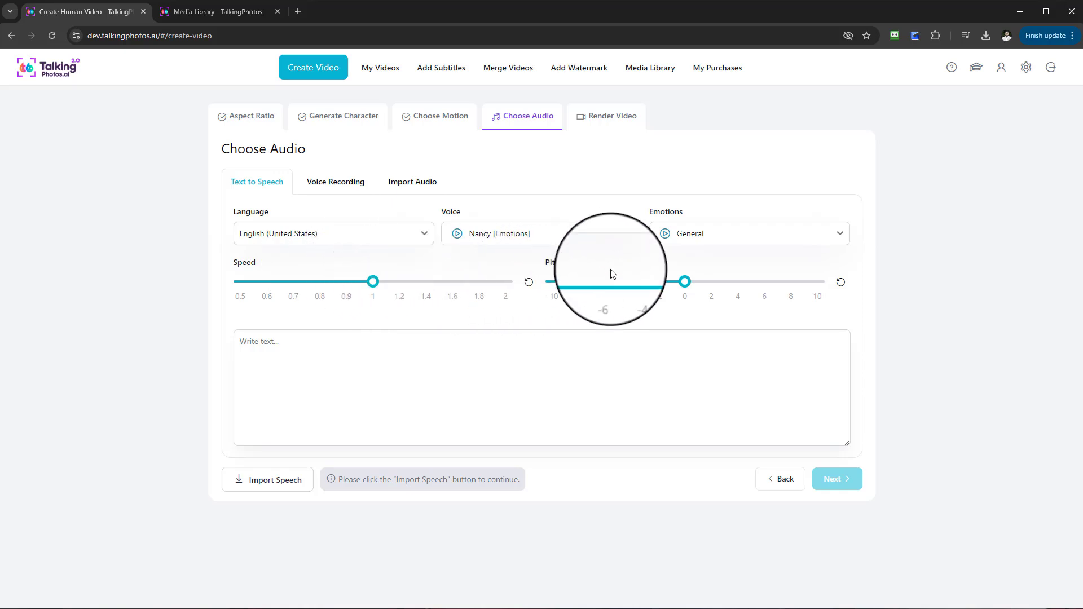
pyautogui.moveTo(688, 283)
pyautogui.mouseDown()
pyautogui.moveTo(715, 284)
pyautogui.moveTo(633, 290)
pyautogui.moveTo(684, 289)
pyautogui.mouseUp()
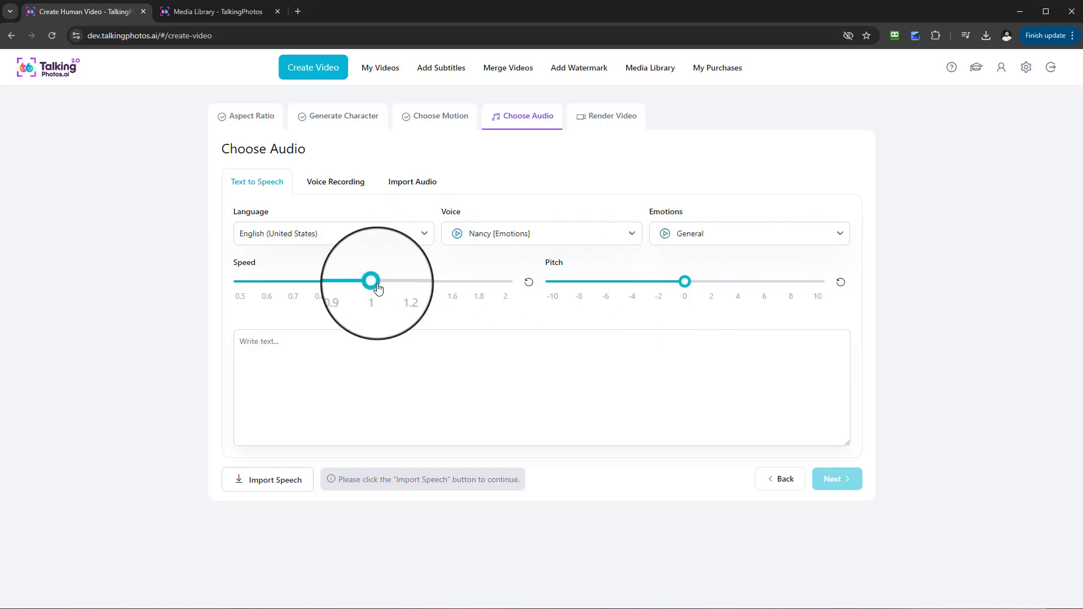
pyautogui.moveTo(371, 284)
pyautogui.mouseDown()
pyautogui.moveTo(399, 284)
pyautogui.moveTo(259, 284)
pyautogui.moveTo(381, 287)
pyautogui.mouseUp()
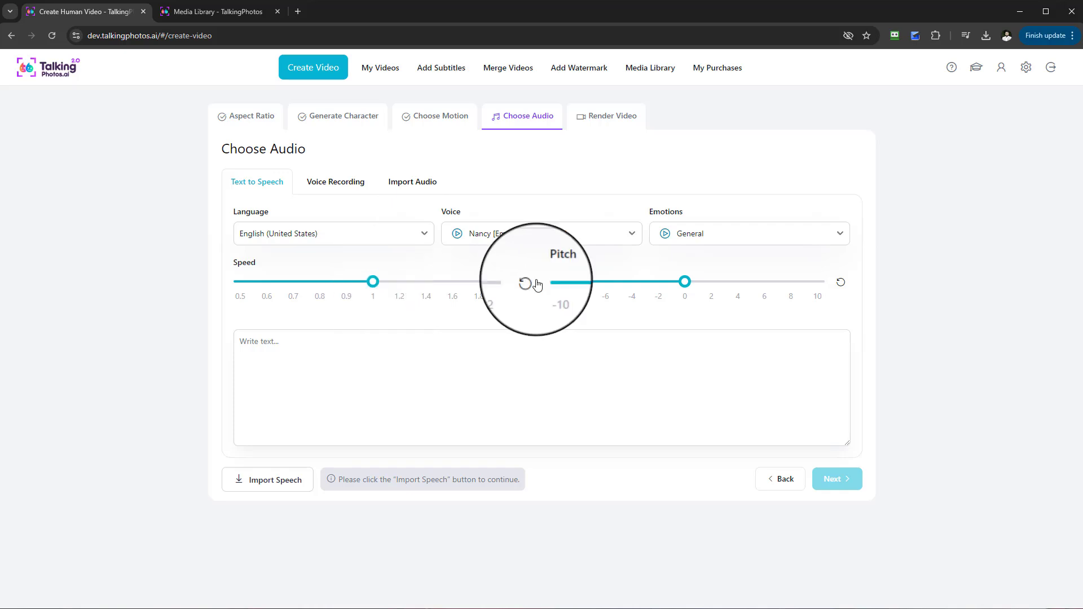
pyautogui.click(539, 341)
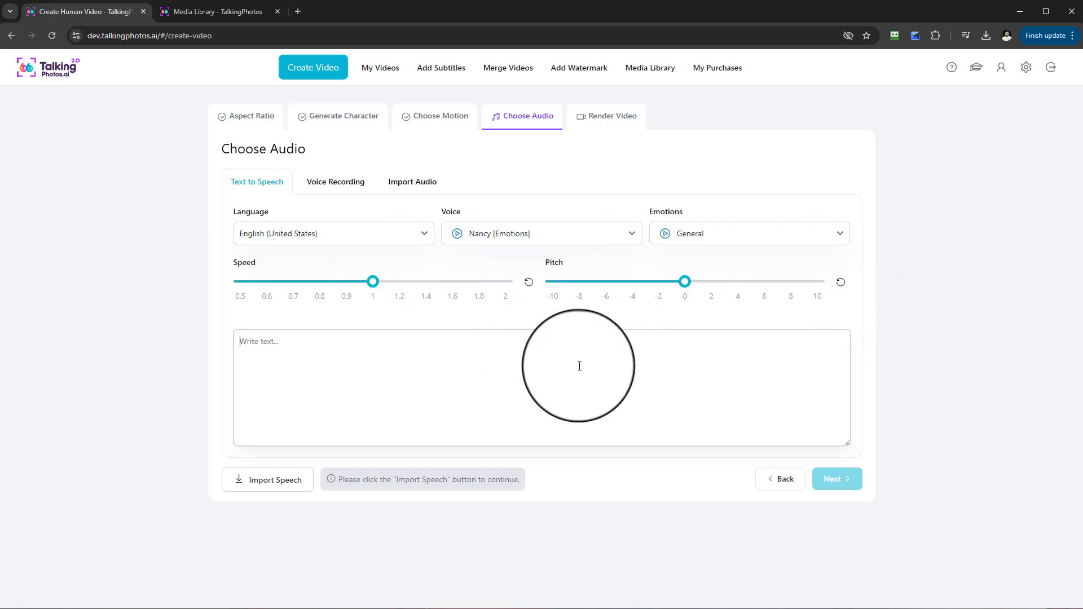
pyautogui.press('capslock')
pyautogui.write('HE')
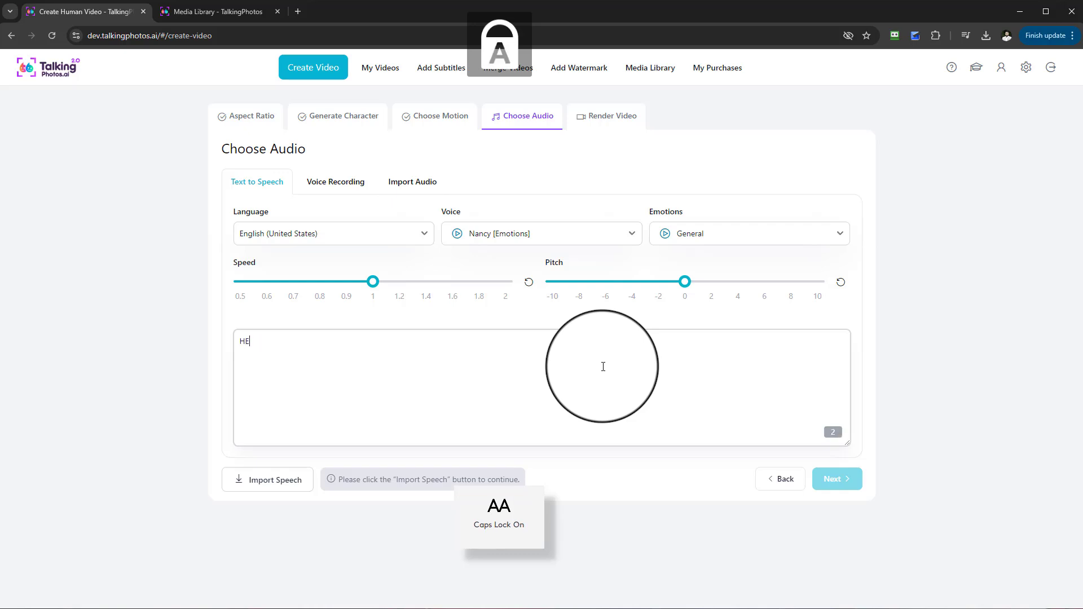
pyautogui.write('Y WLEC')
pyautogui.hotkey('ctrl', 'BackSpace')
pyautogui.hotkey('ctrl', 'BackSpace')
pyautogui.press('capslock')
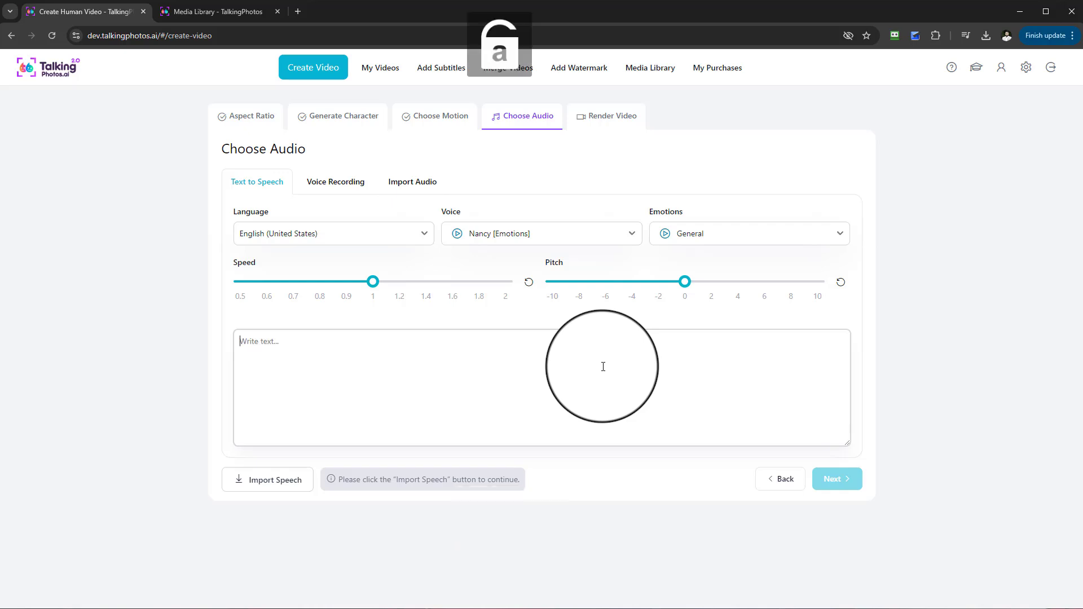
# Enter the speech text "hey welcome to talking photos AI - take action today and learn"
pyautogui.write('hey welcome to ')
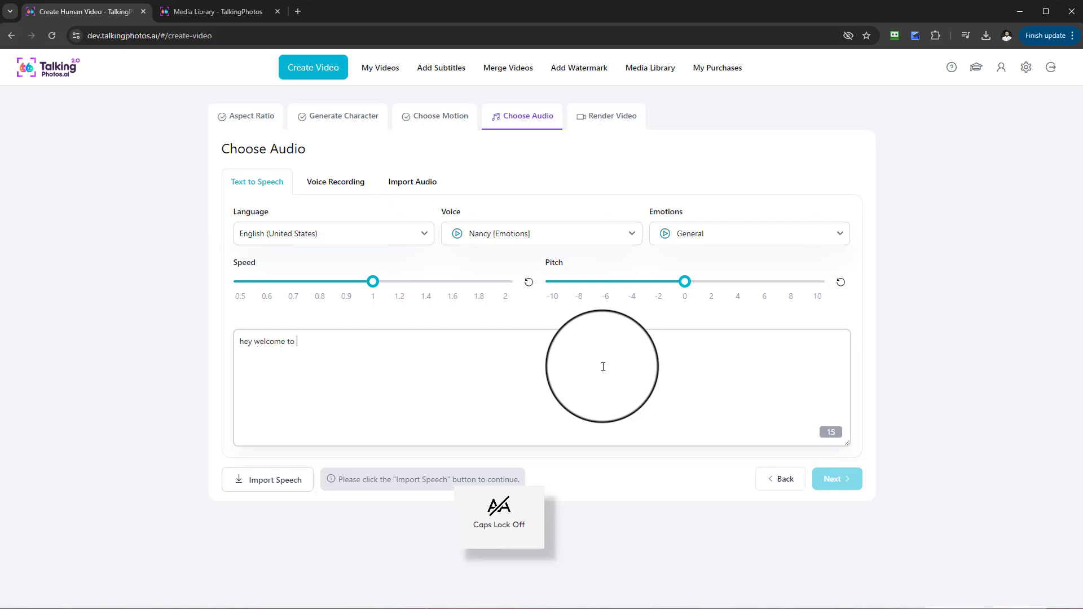
pyautogui.write('talking photos')
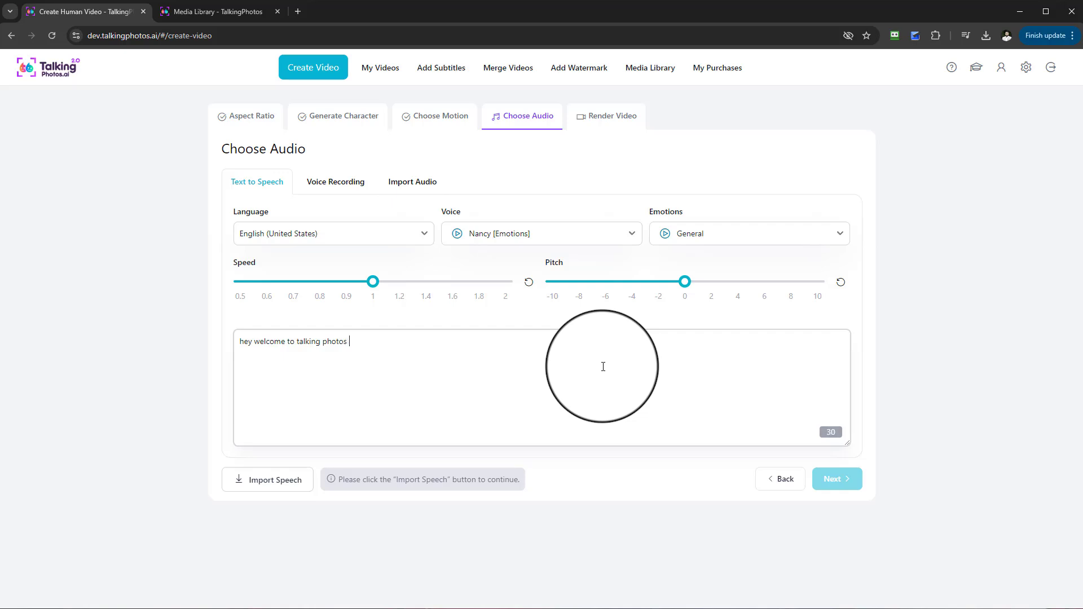
pyautogui.press('capslock')
pyautogui.write('AI ')
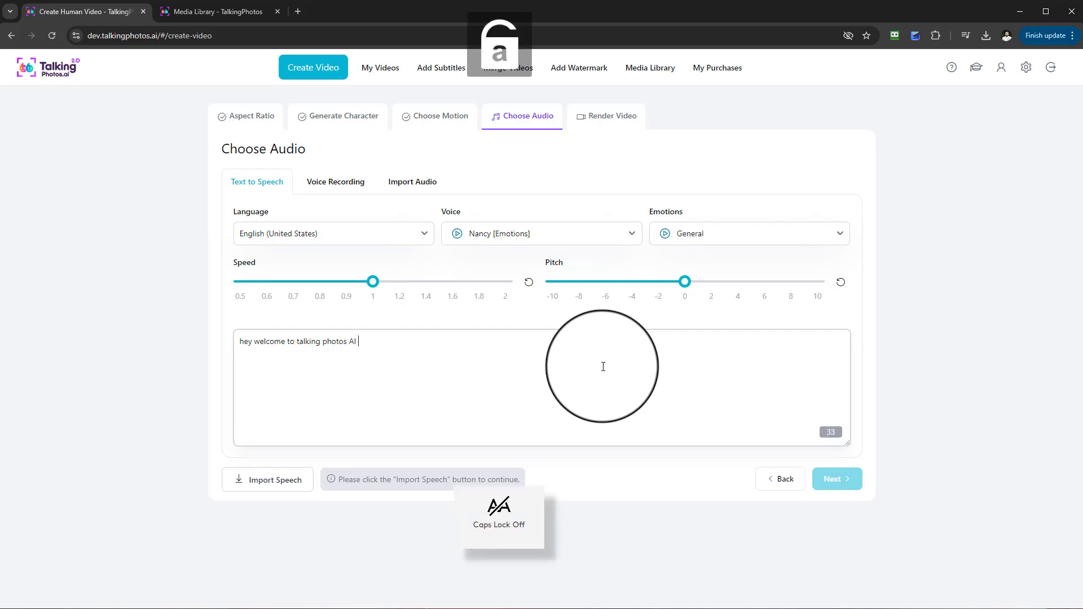
pyautogui.write('- take action today and learn')
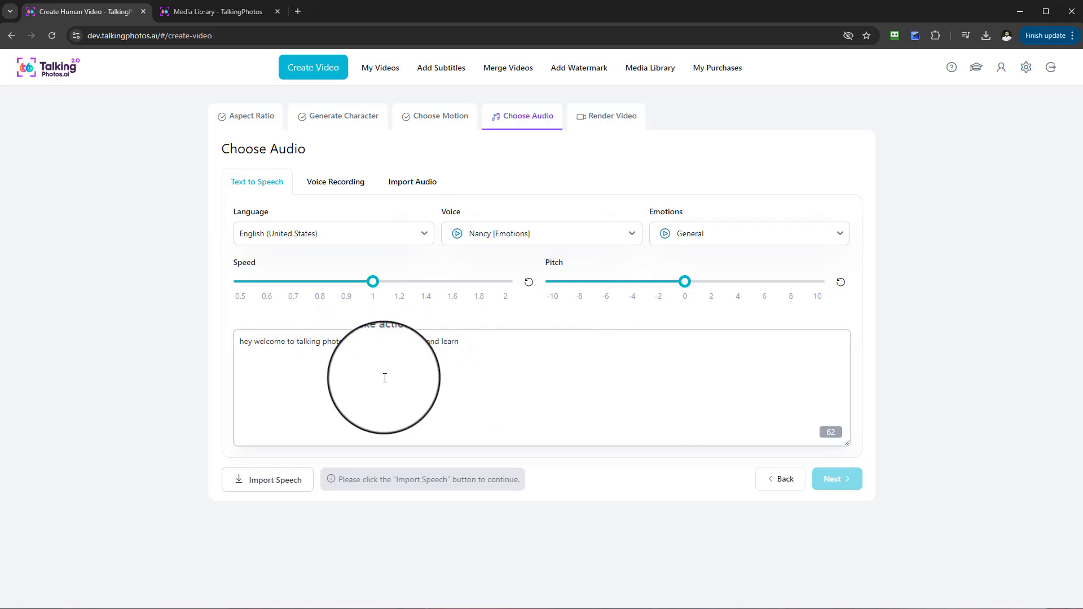
# Import the speech generated from the entered text with the Nancy [Emotions] voice
pyautogui.moveTo(241, 342); pyautogui.dragTo(537, 343)
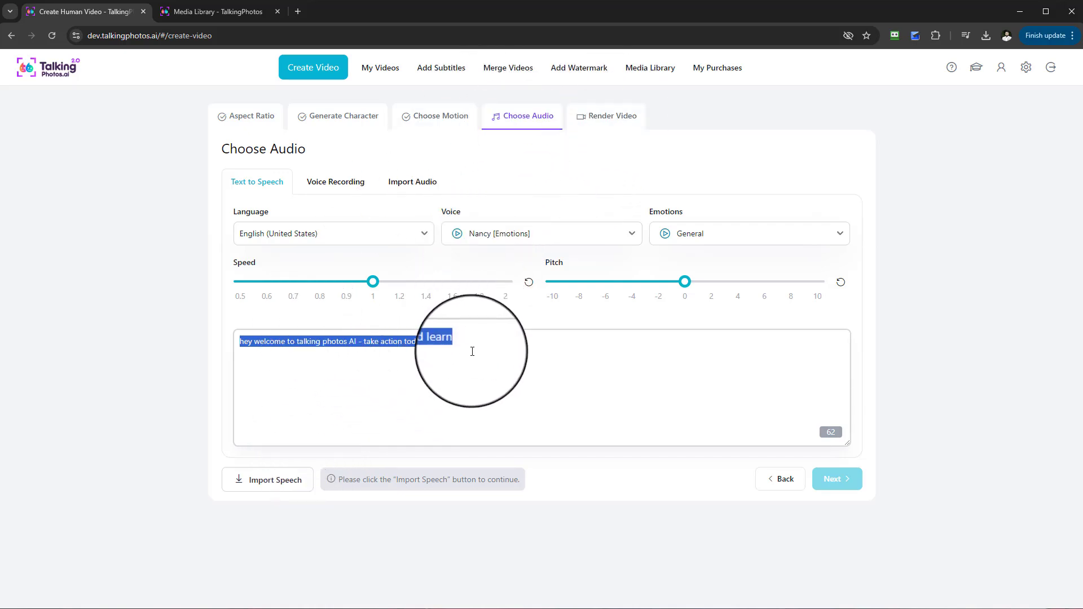
pyautogui.moveTo(473, 352); pyautogui.dragTo(241, 354)
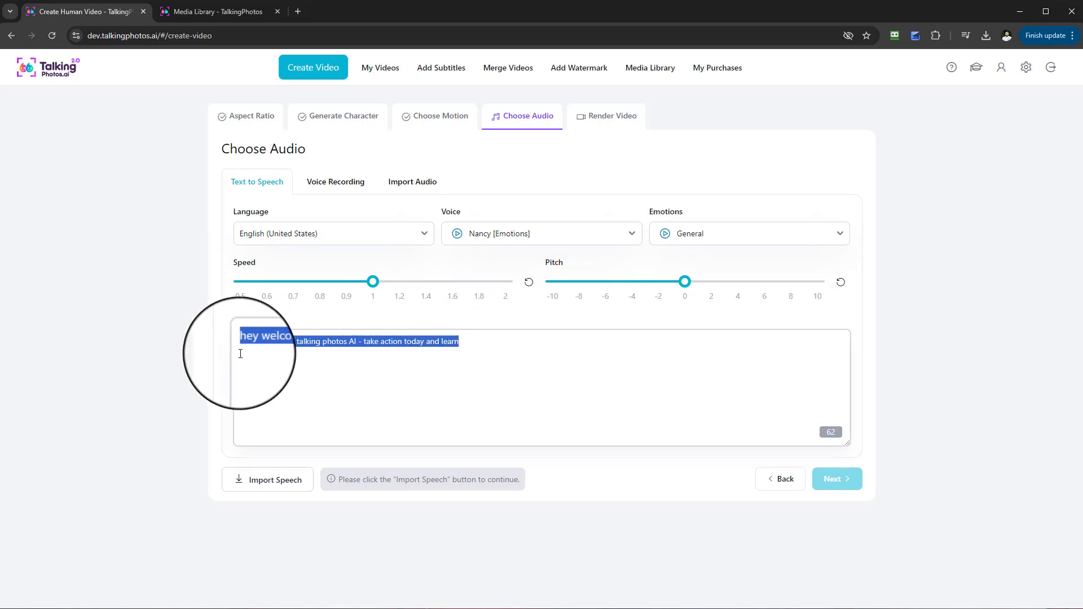
pyautogui.moveTo(846, 443)
pyautogui.mouseDown()
pyautogui.moveTo(837, 605)
pyautogui.moveTo(829, 367)
pyautogui.moveTo(840, 448)
pyautogui.mouseUp()
pyautogui.click(284, 487)
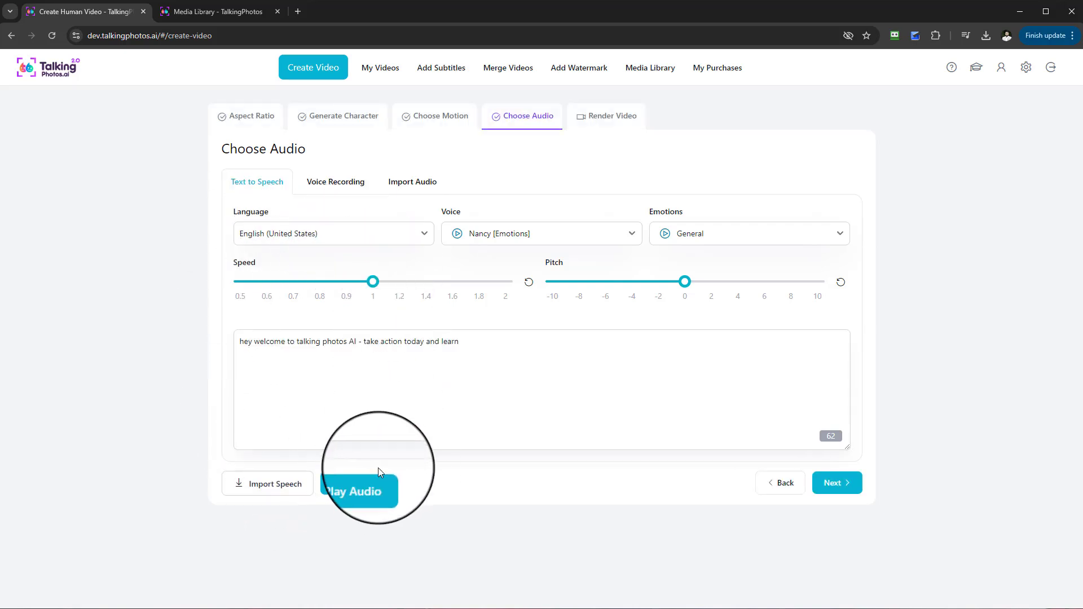
# Play the imported speech, check the audio player's options and close the player
pyautogui.click(355, 494)
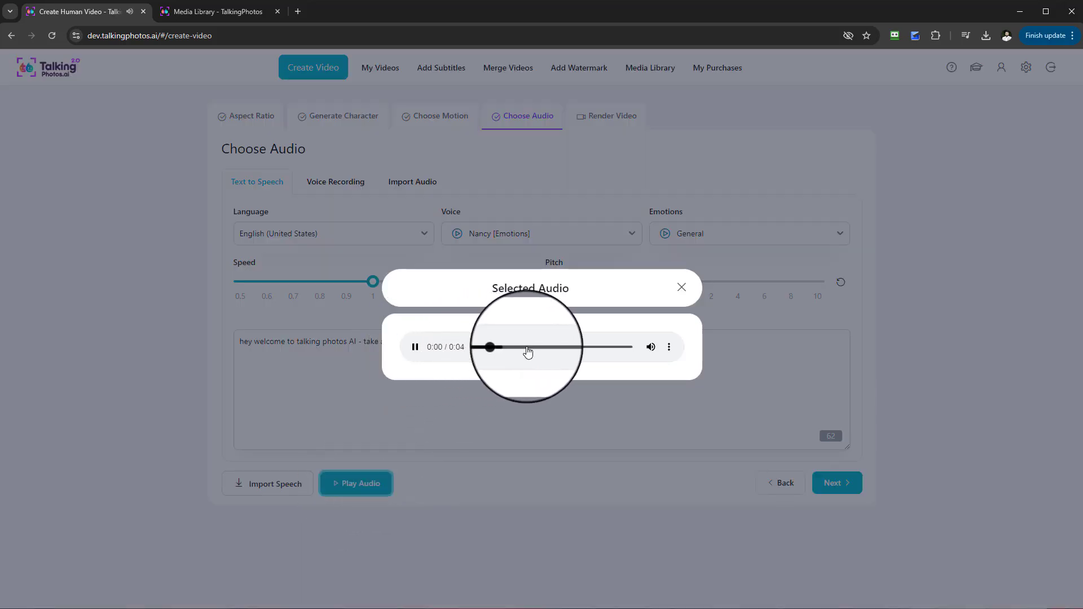
pyautogui.click(669, 348)
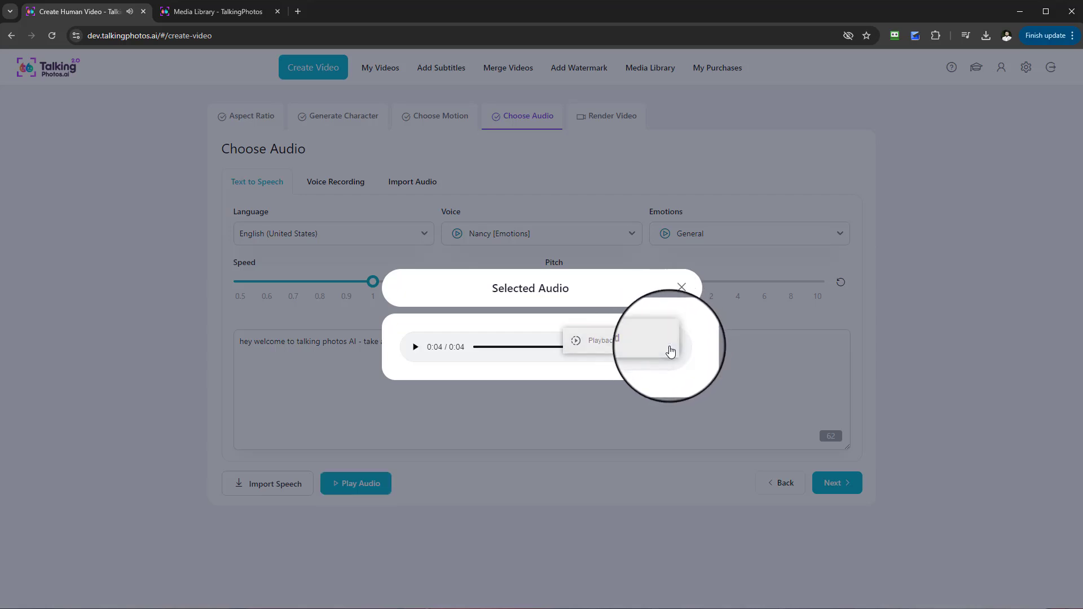
pyautogui.click(681, 291)
pyautogui.click(682, 291)
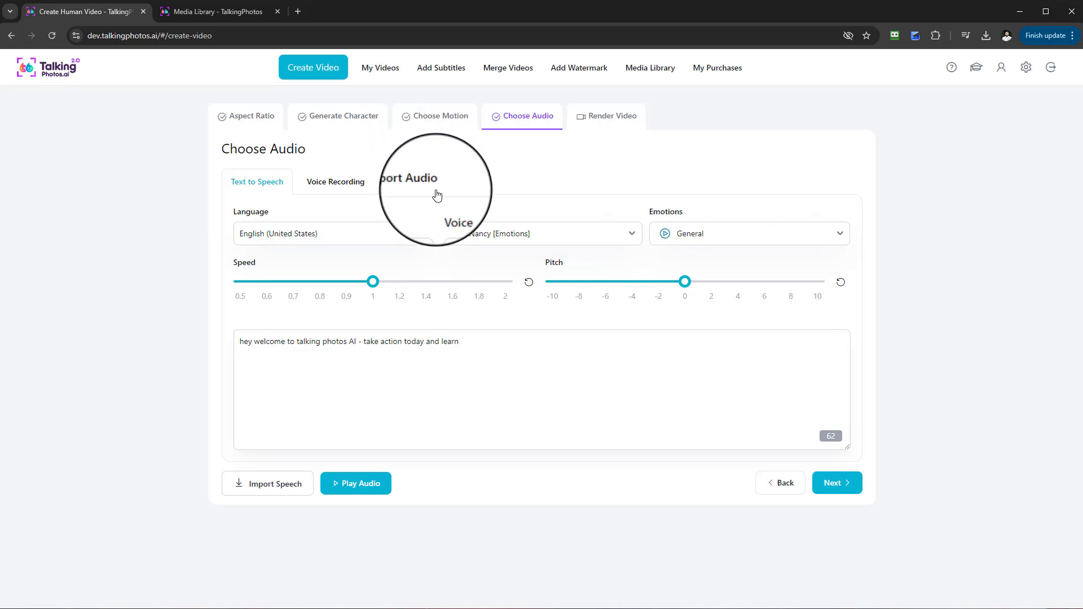
# View the voice recording and audio import alternatives, and return to the text-to-speech settings
pyautogui.click(327, 185)
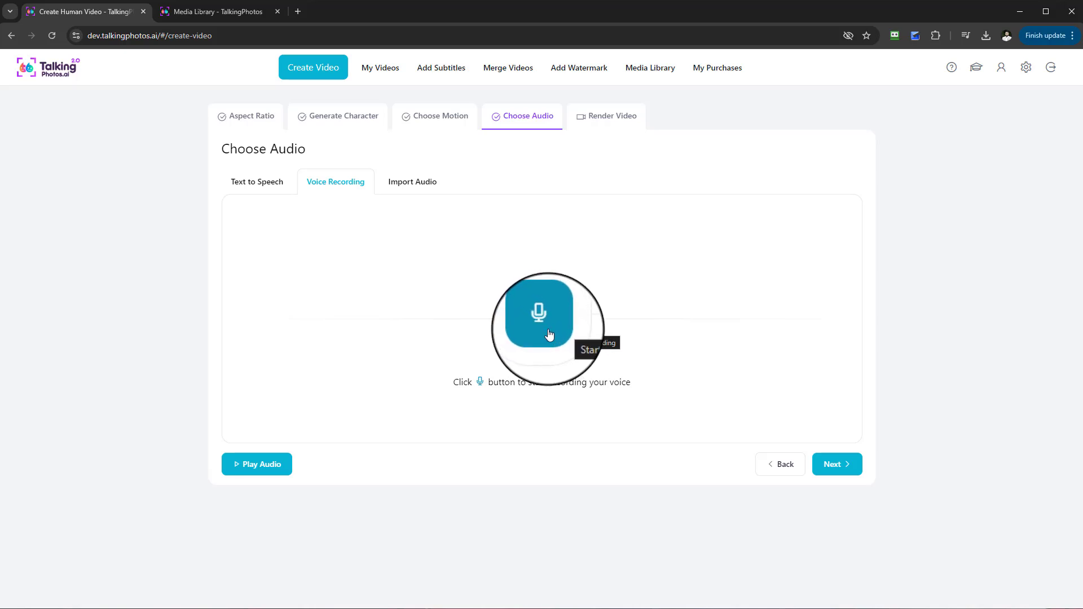
pyautogui.click(403, 190)
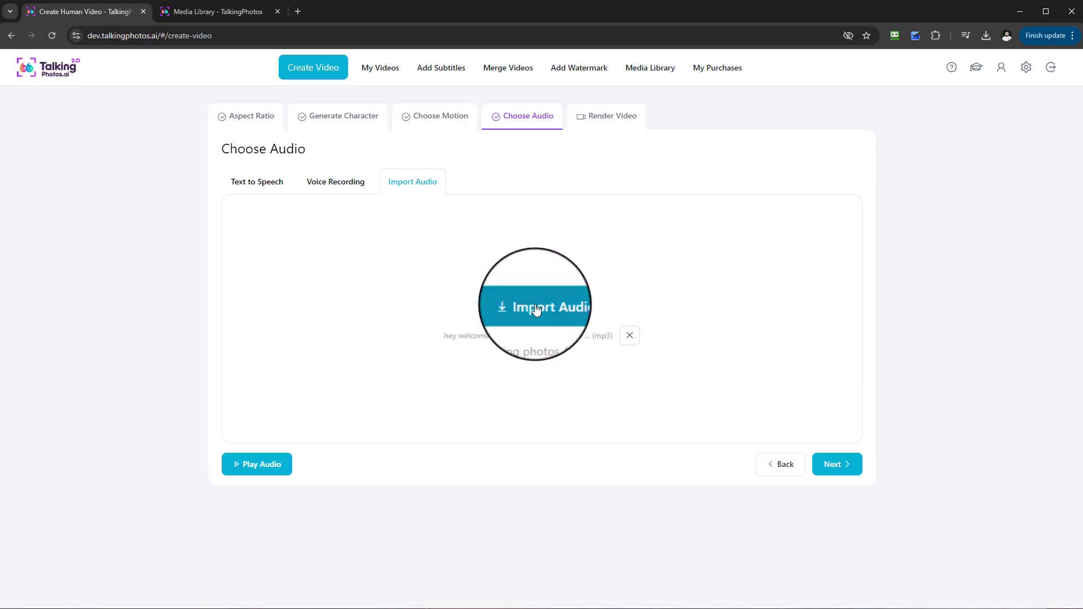
pyautogui.click(264, 183)
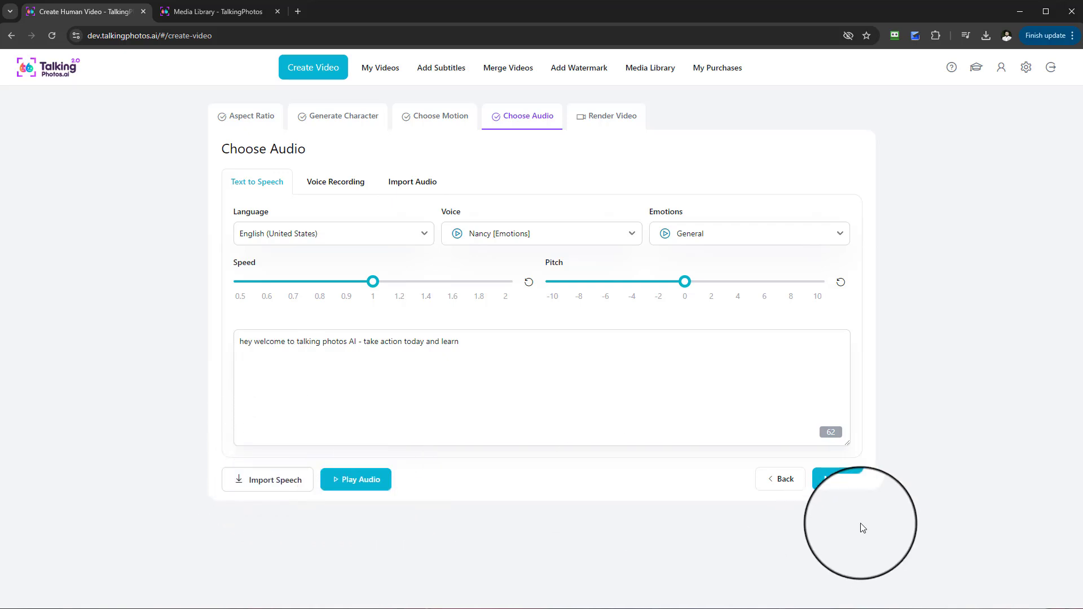
# Check the imported mp3 among the audio sources, and proceed to the project name entry of the Render Video stage
pyautogui.click(833, 479)
pyautogui.click(528, 117)
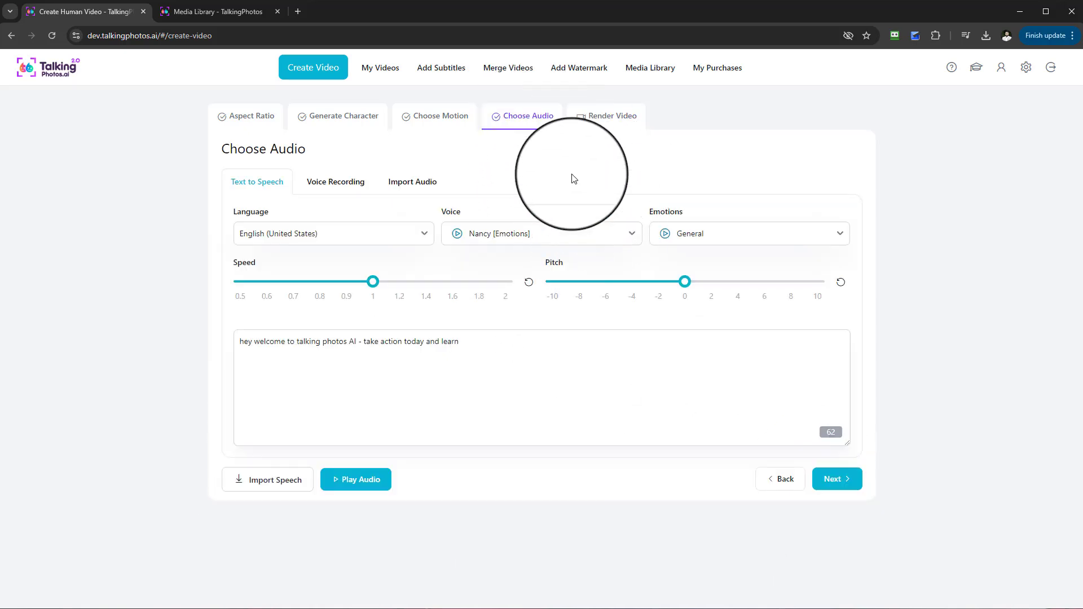
pyautogui.click(411, 183)
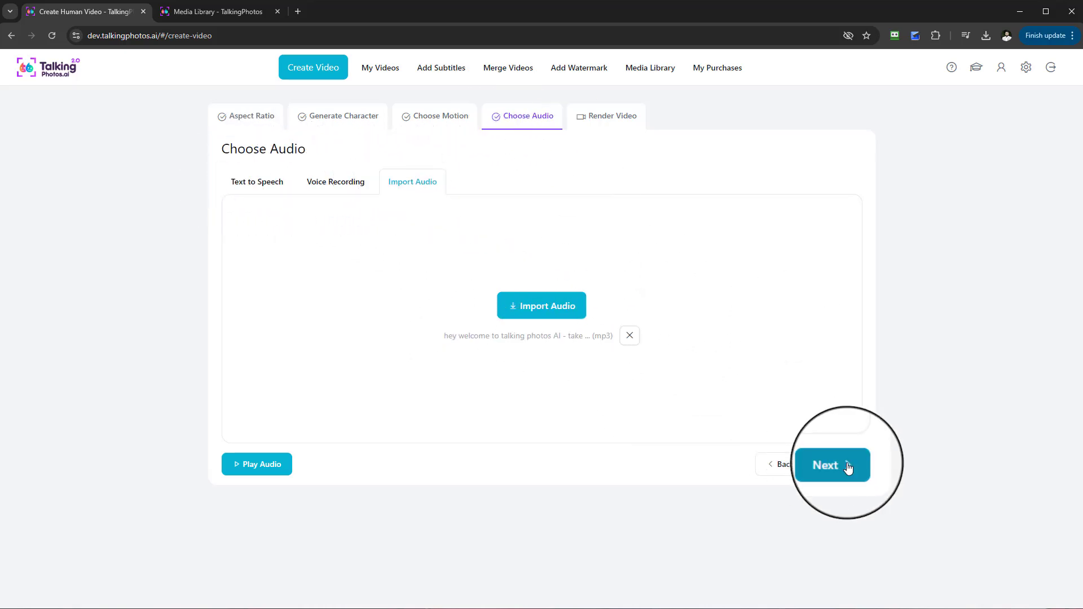
pyautogui.click(830, 465)
pyautogui.moveTo(222, 149); pyautogui.dragTo(303, 149)
pyautogui.click(393, 303)
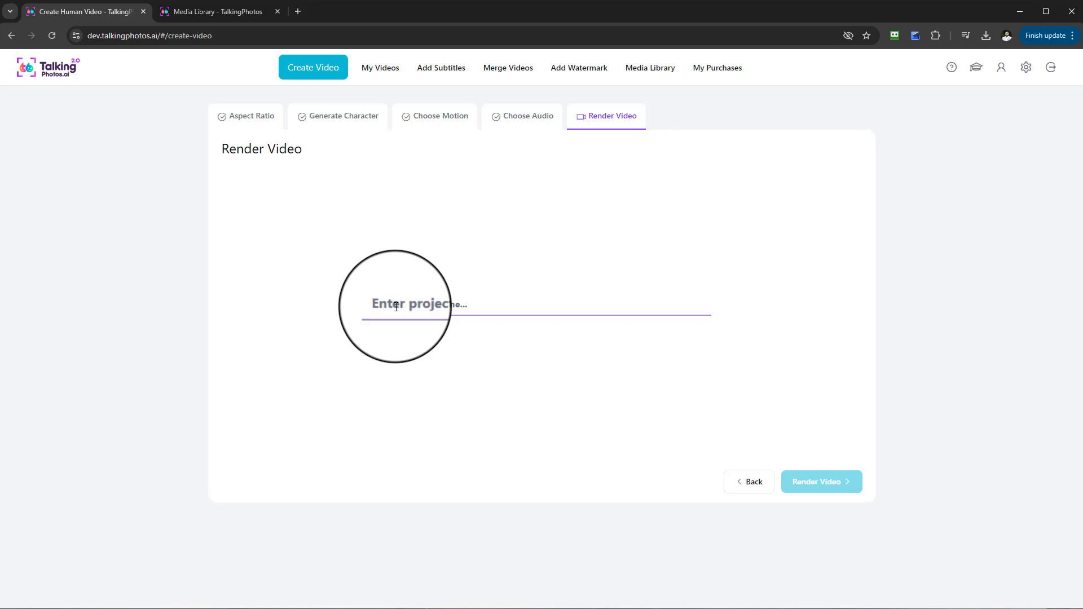
pyautogui.press('capslock')
pyautogui.write('Test 1')
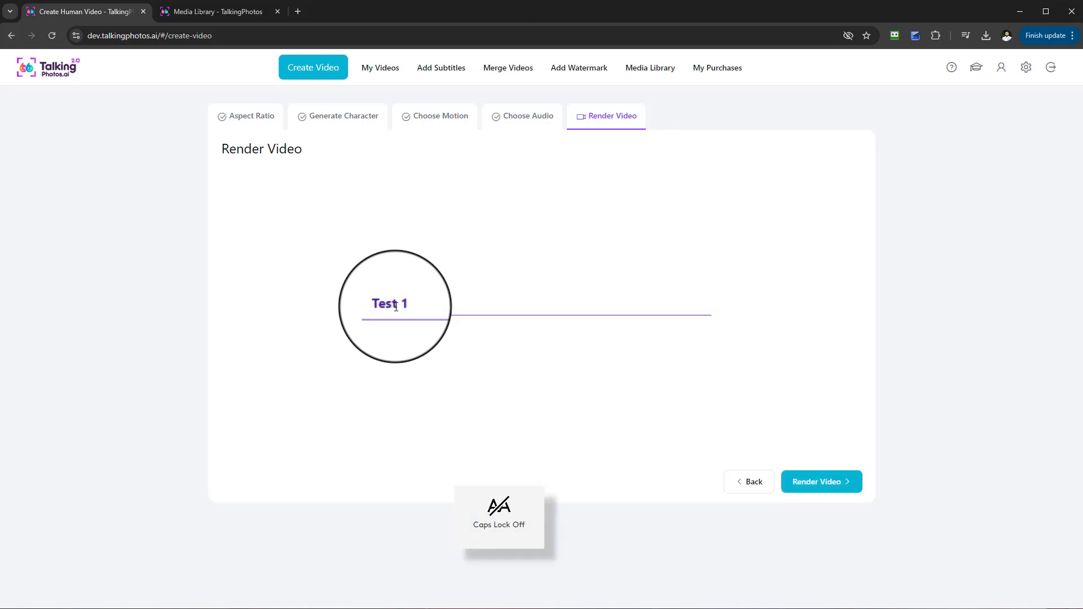
pyautogui.press('BackSpace')
pyautogui.press('BackSpace')
pyautogui.press('BackSpace')
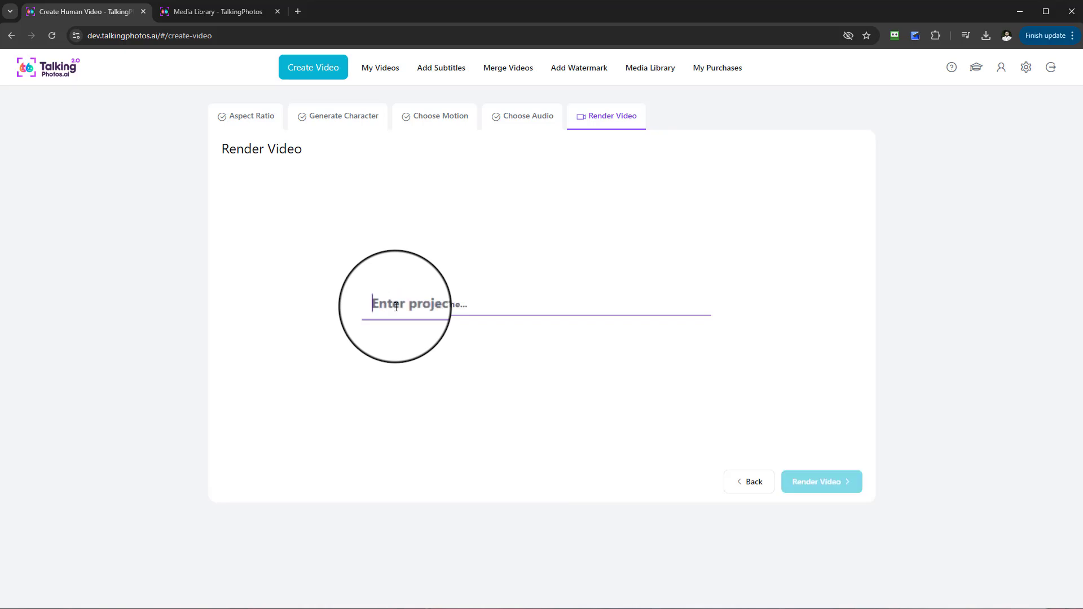
# Name the project "Talking Photos AI Tutorial Part 1"
pyautogui.press('capslock')
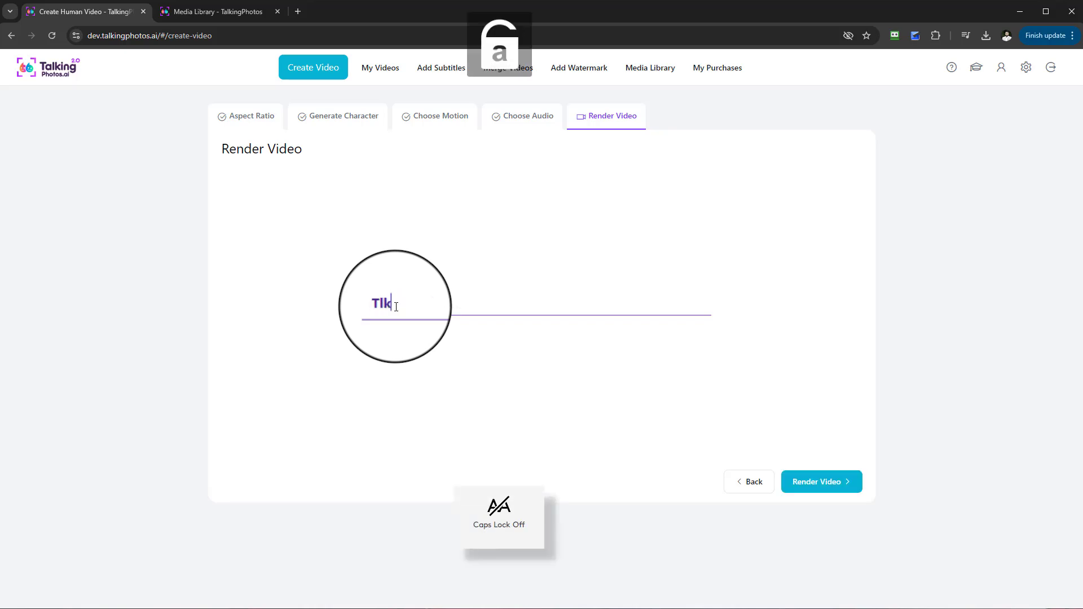
pyautogui.press('BackSpace')
pyautogui.press('BackSpace')
pyautogui.press('capslock')
pyautogui.write('alking Phot')
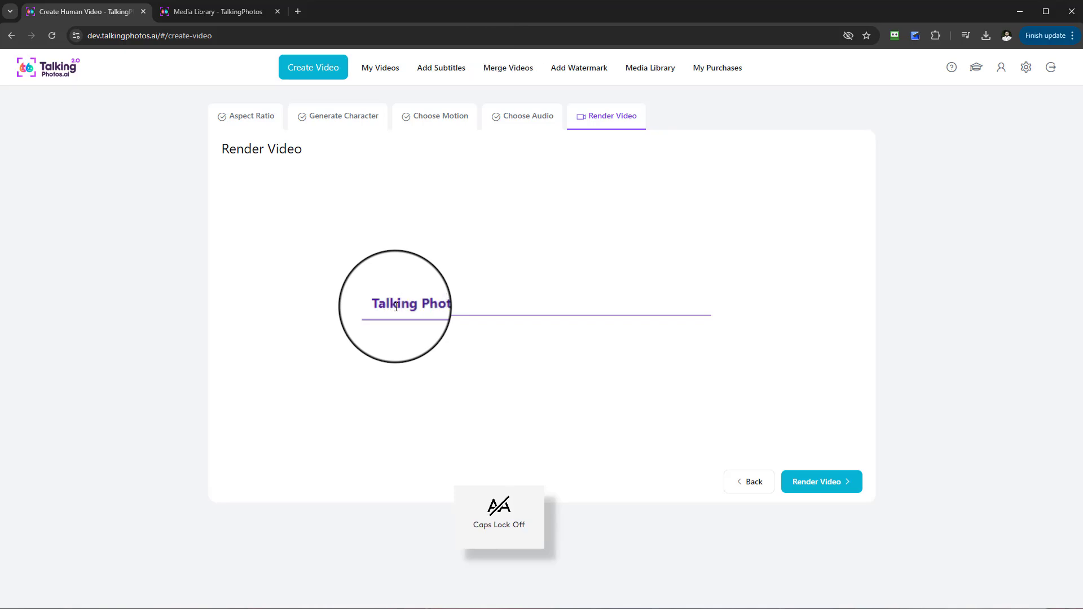
pyautogui.press('capslock')
pyautogui.write('T')
pyautogui.press('capslock')
pyautogui.write('u')
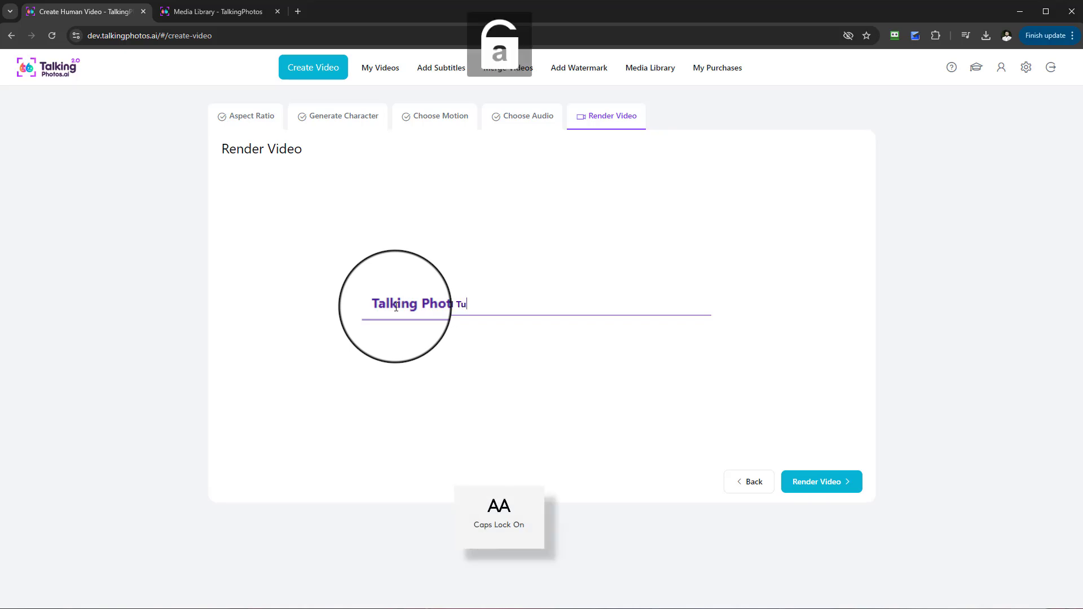
pyautogui.write('torial pA')
pyautogui.press('BackSpace')
pyautogui.press('BackSpace')
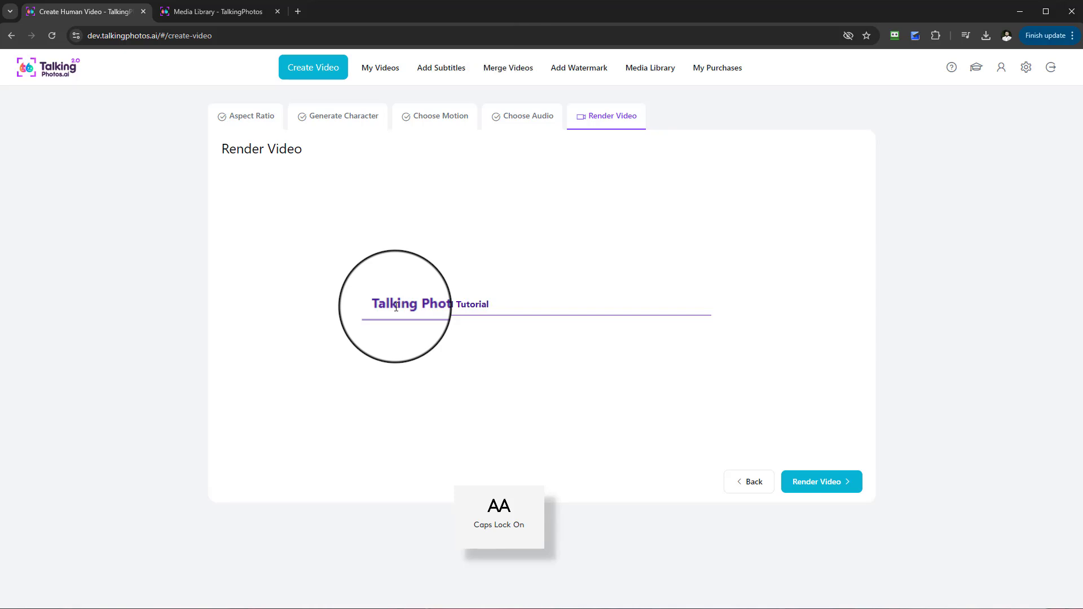
pyautogui.write('P')
pyautogui.press('capslock')
pyautogui.write('art 1')
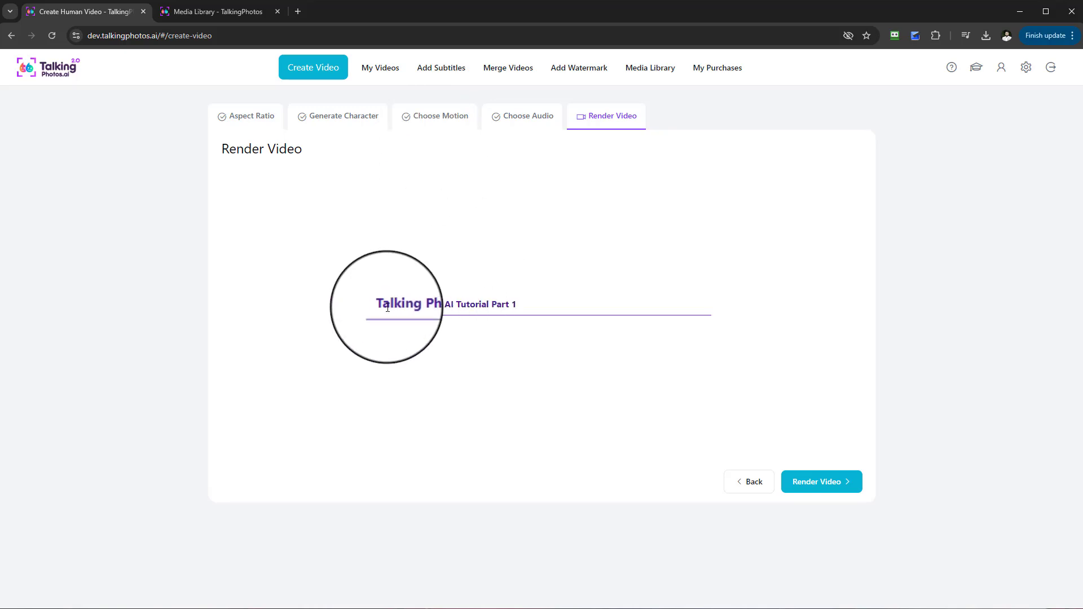
pyautogui.moveTo(368, 305); pyautogui.dragTo(234, 312)
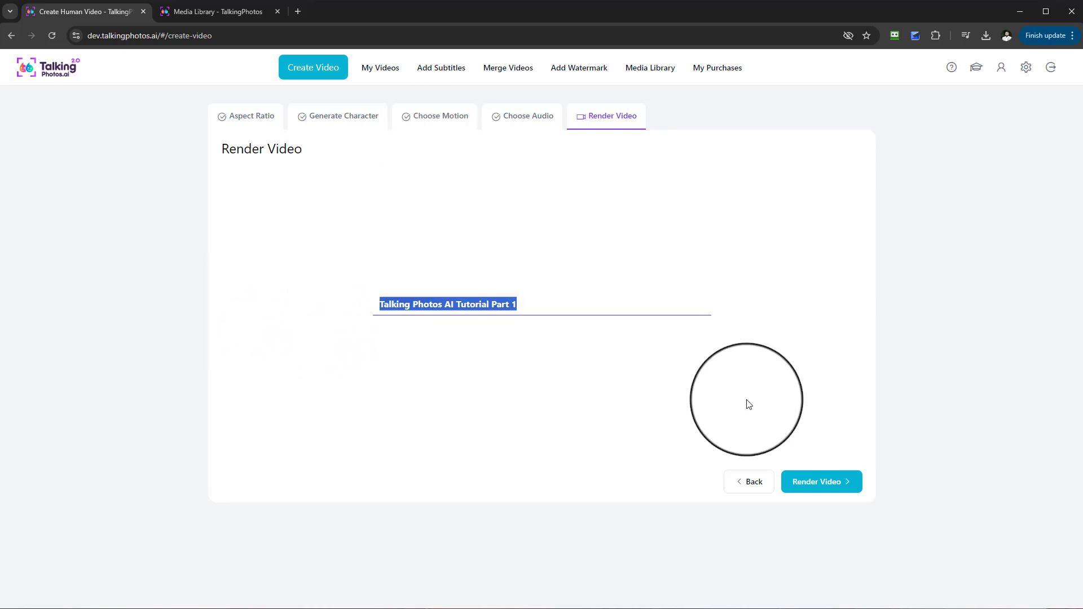
pyautogui.click(614, 300)
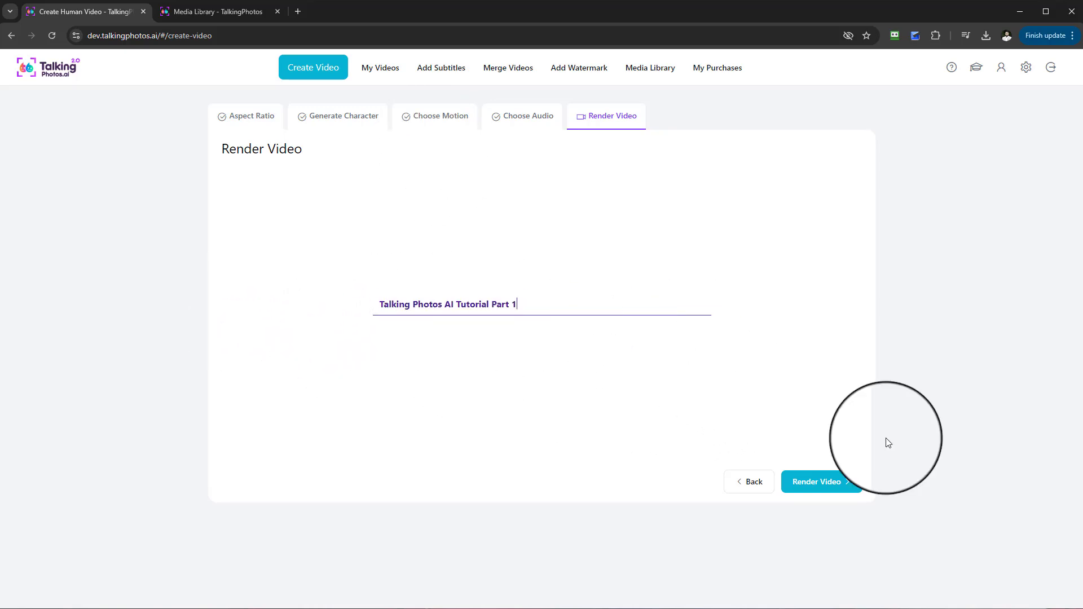
# Start rendering the video and read the notice about rendering time
pyautogui.click(833, 485)
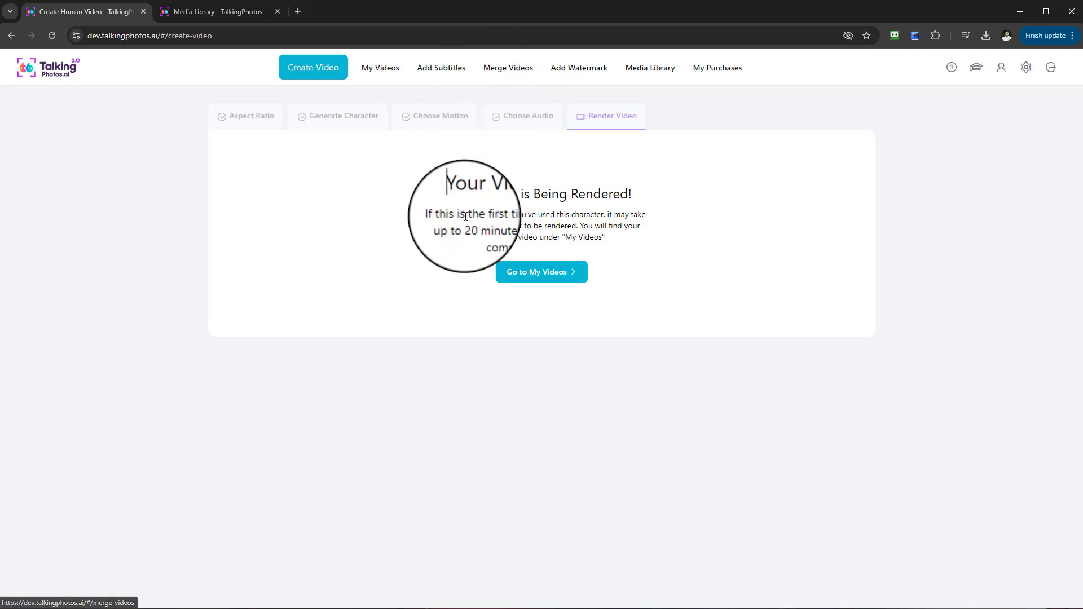
pyautogui.moveTo(433, 217); pyautogui.dragTo(665, 241)
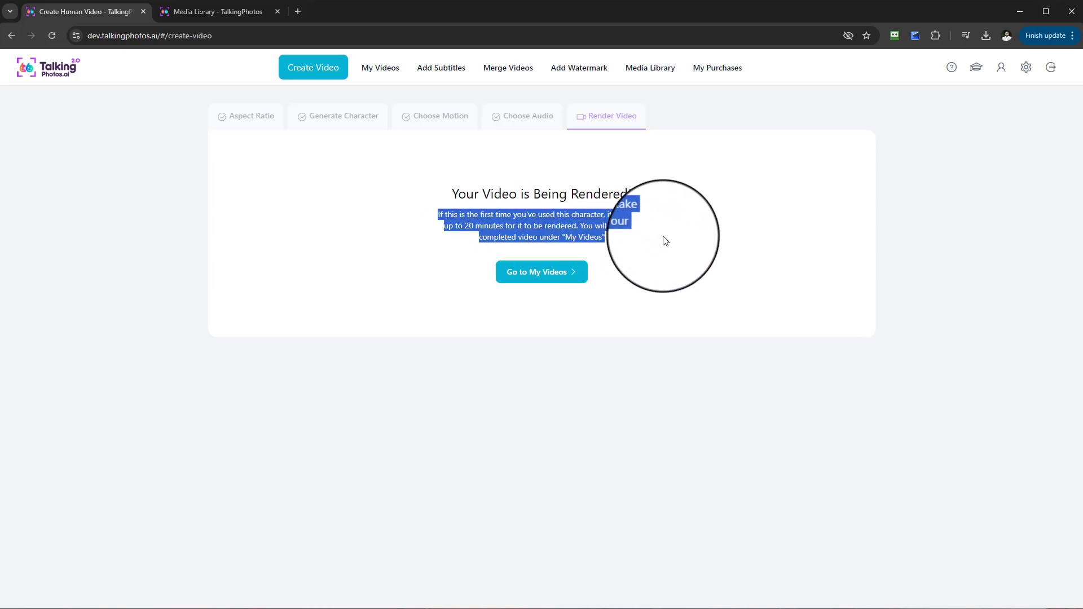
pyautogui.click(621, 241)
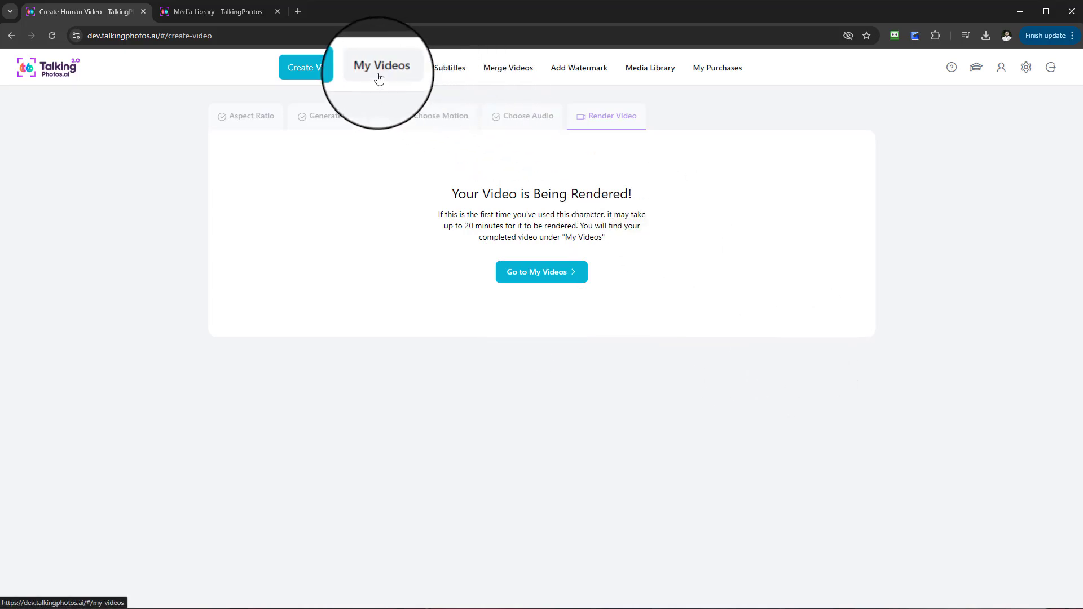
# Open My Videos and check the Talking Photos AI Tutorial Part 1 entry
pyautogui.click(528, 270)
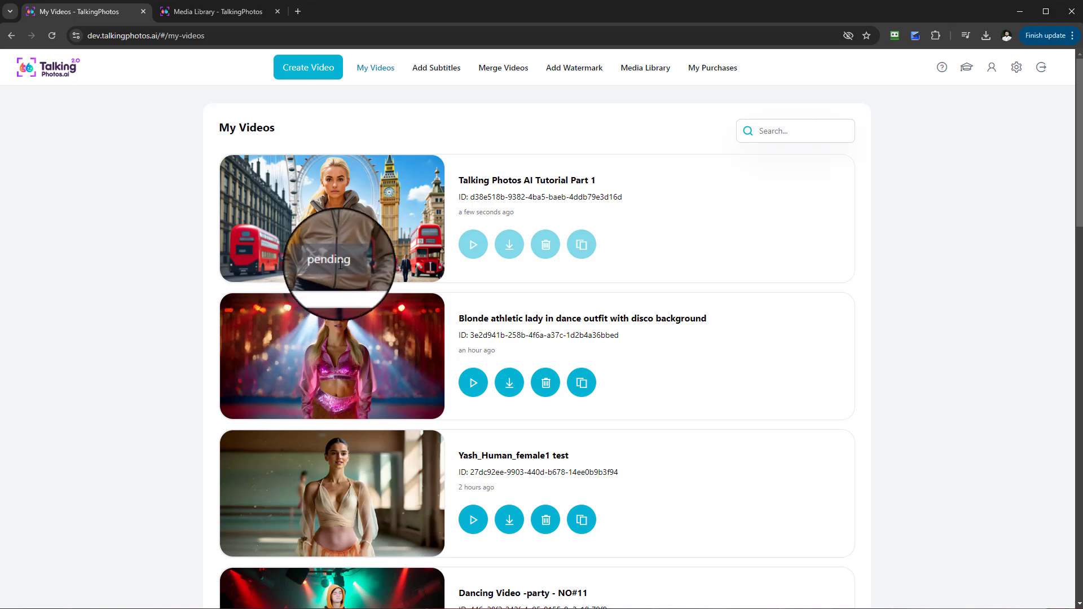
pyautogui.moveTo(457, 179); pyautogui.dragTo(608, 188)
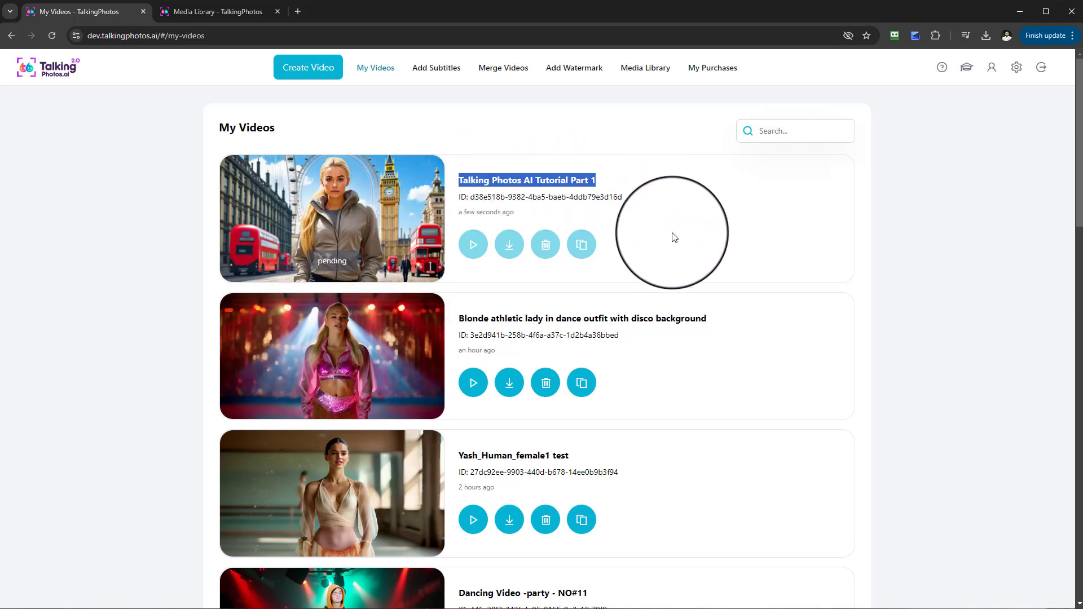
pyautogui.click(674, 237)
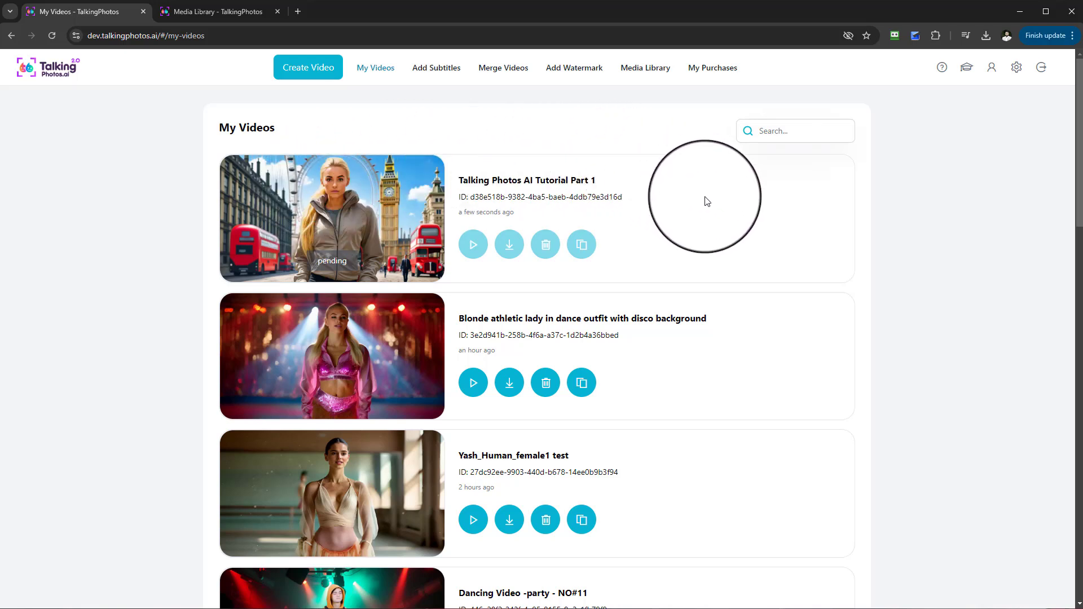